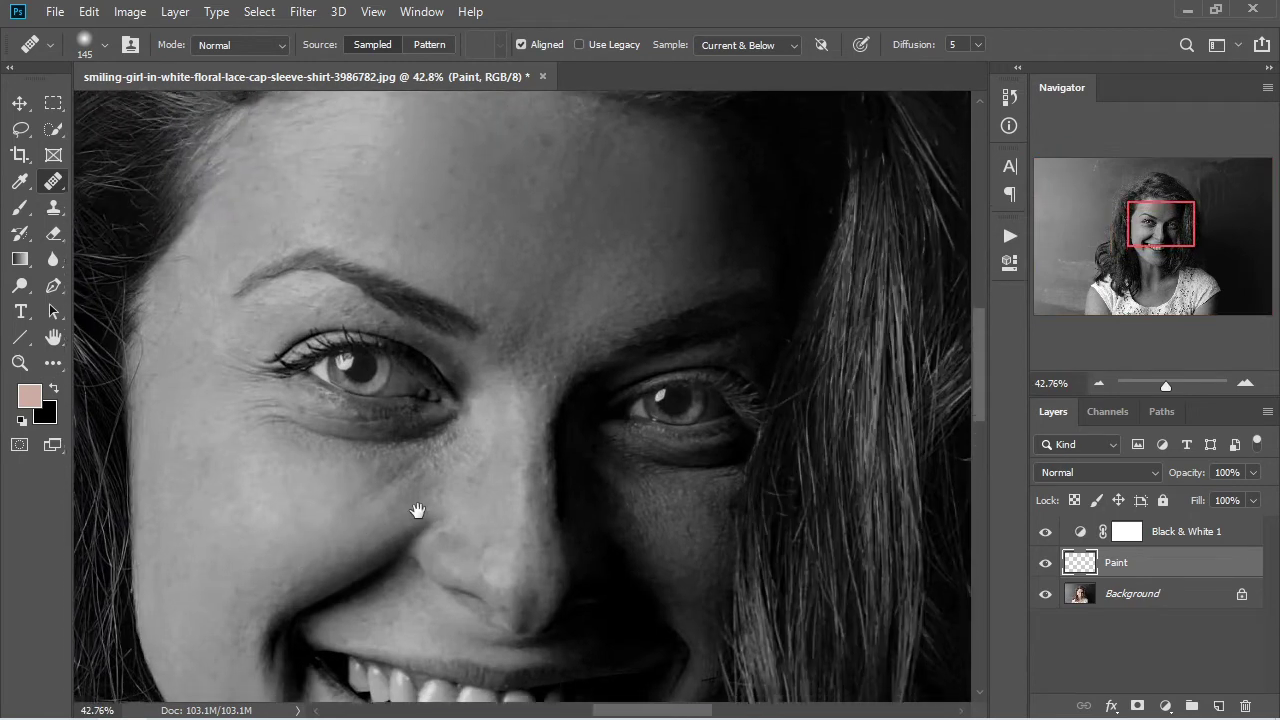
Step: Heal the blemishes on the middle of the forehead on the Paint layer, sampling clean skin nearby with the Healing Brush
drag(480, 323, 416, 417)
drag(449, 354, 389, 354)
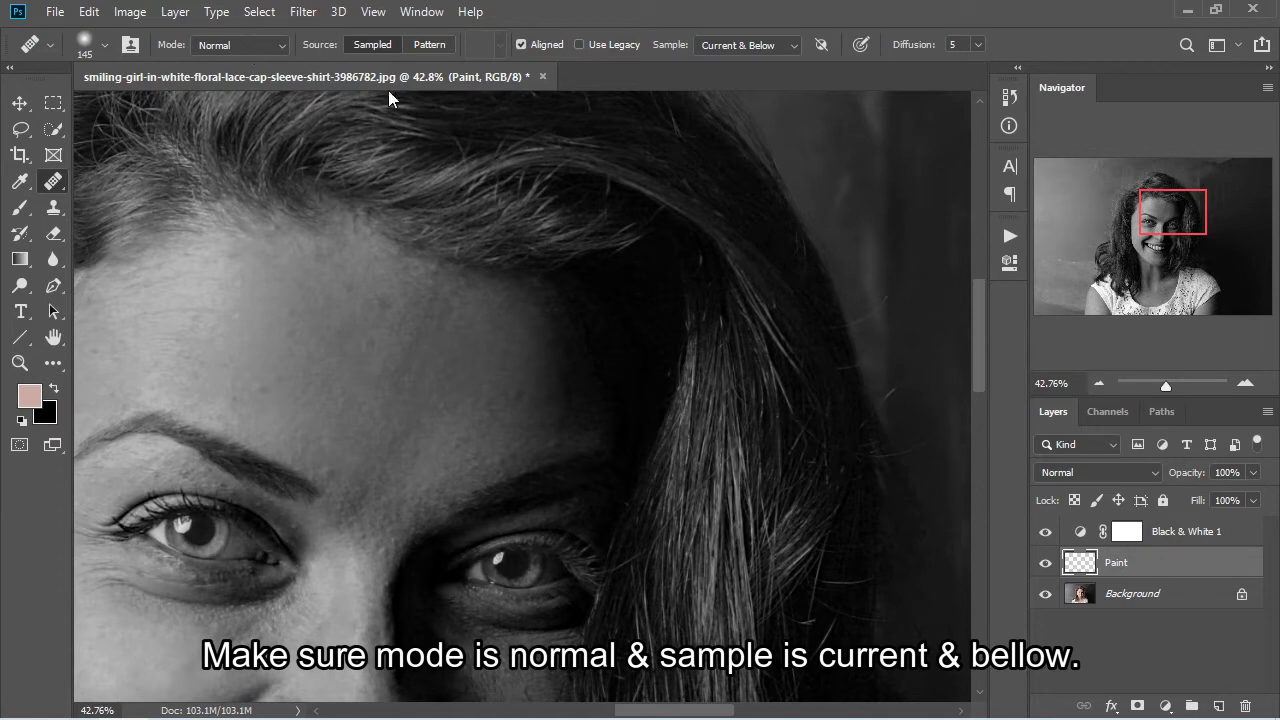
alt+click(350, 360)
click(363, 343)
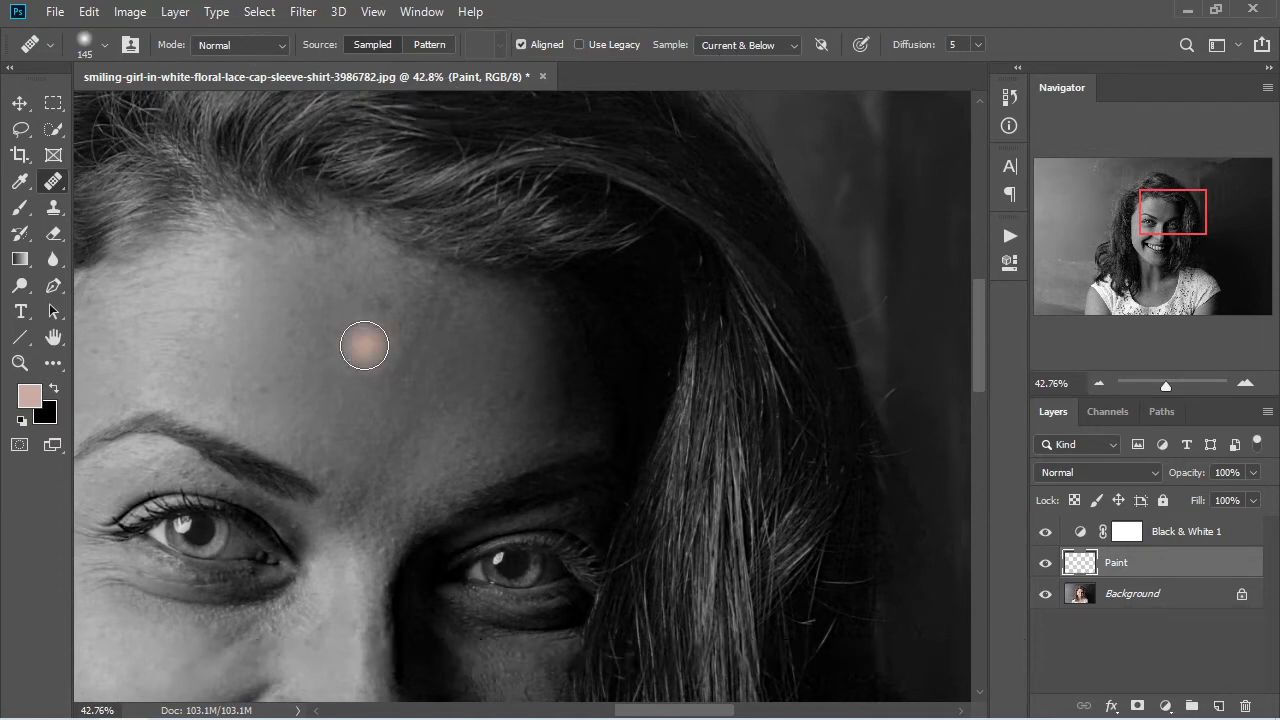
alt+click(380, 316)
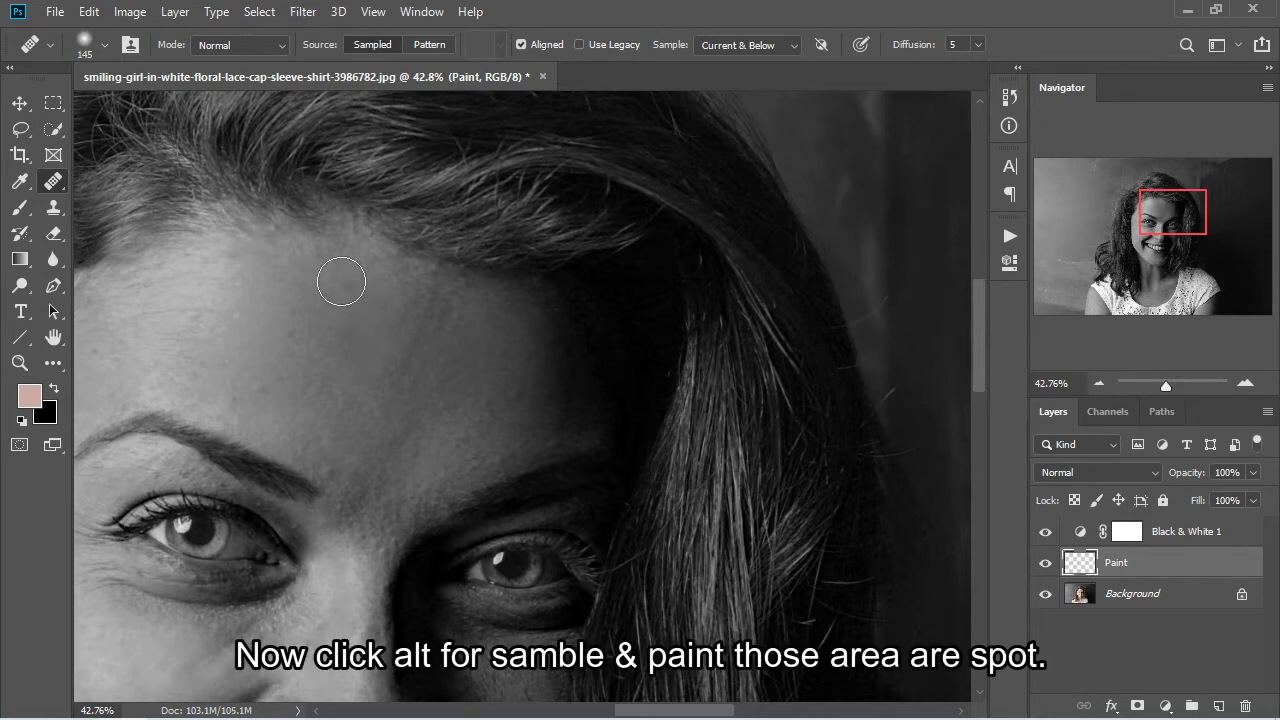
click(349, 297)
click(311, 400)
Step: Resize the healing brush to 117 px and retouch the brightly lit forehead above the eyebrow
drag(273, 375, 366, 363)
alt+right_click(349, 366)
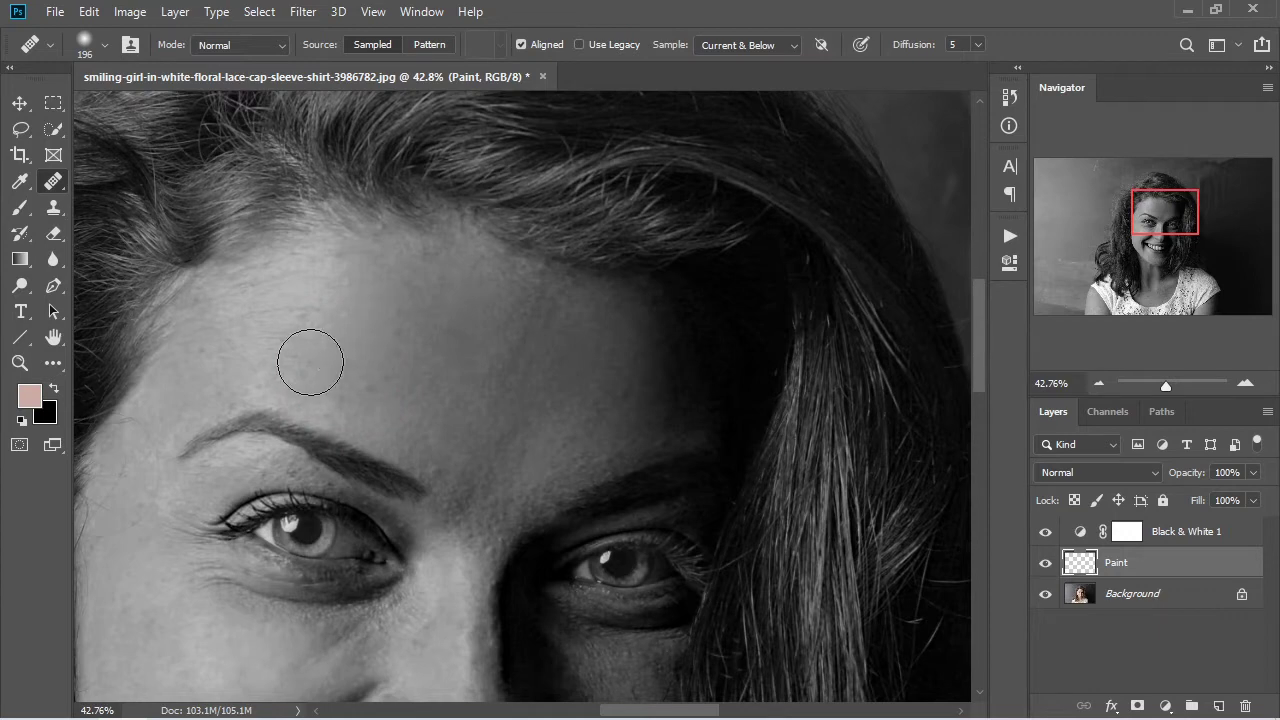
alt+right_click(375, 376)
drag(337, 371, 366, 391)
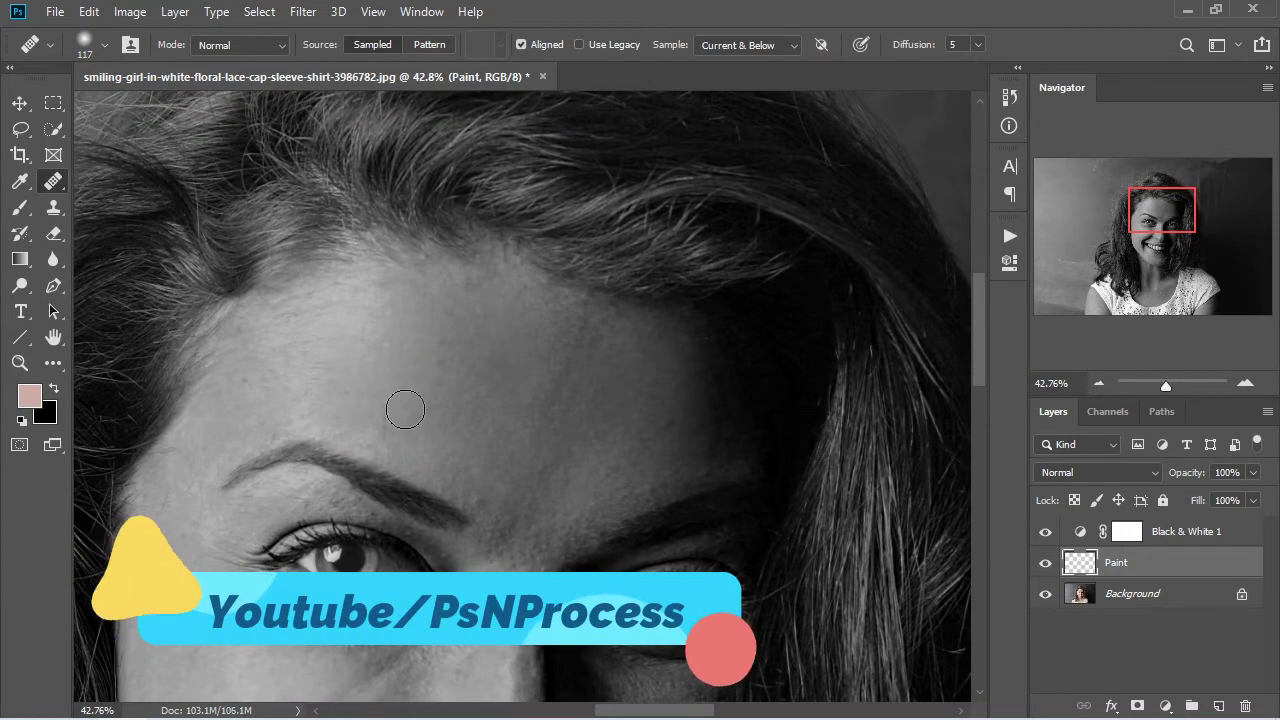
Step: Heal the uneven patches on the shadowed side of the forehead, resampling skin close to each spot
drag(485, 410, 322, 363)
drag(435, 373, 369, 375)
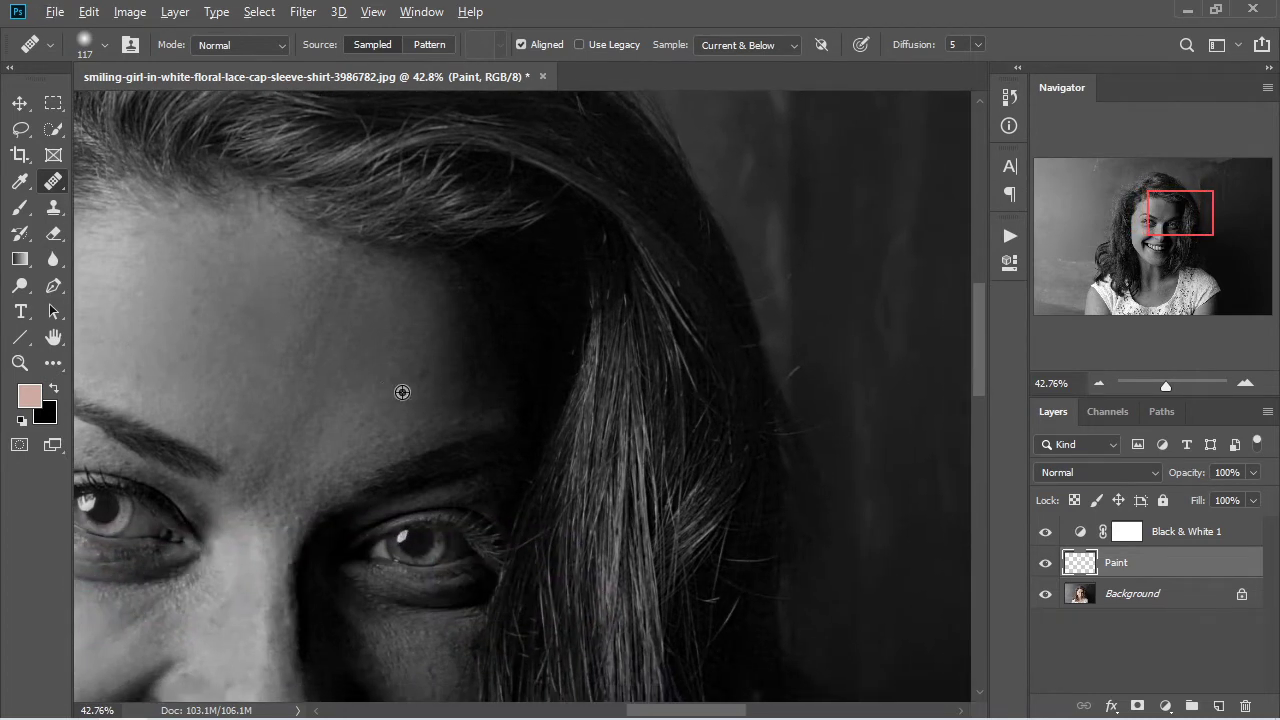
alt+click(414, 390)
click(420, 375)
alt+click(404, 350)
click(396, 363)
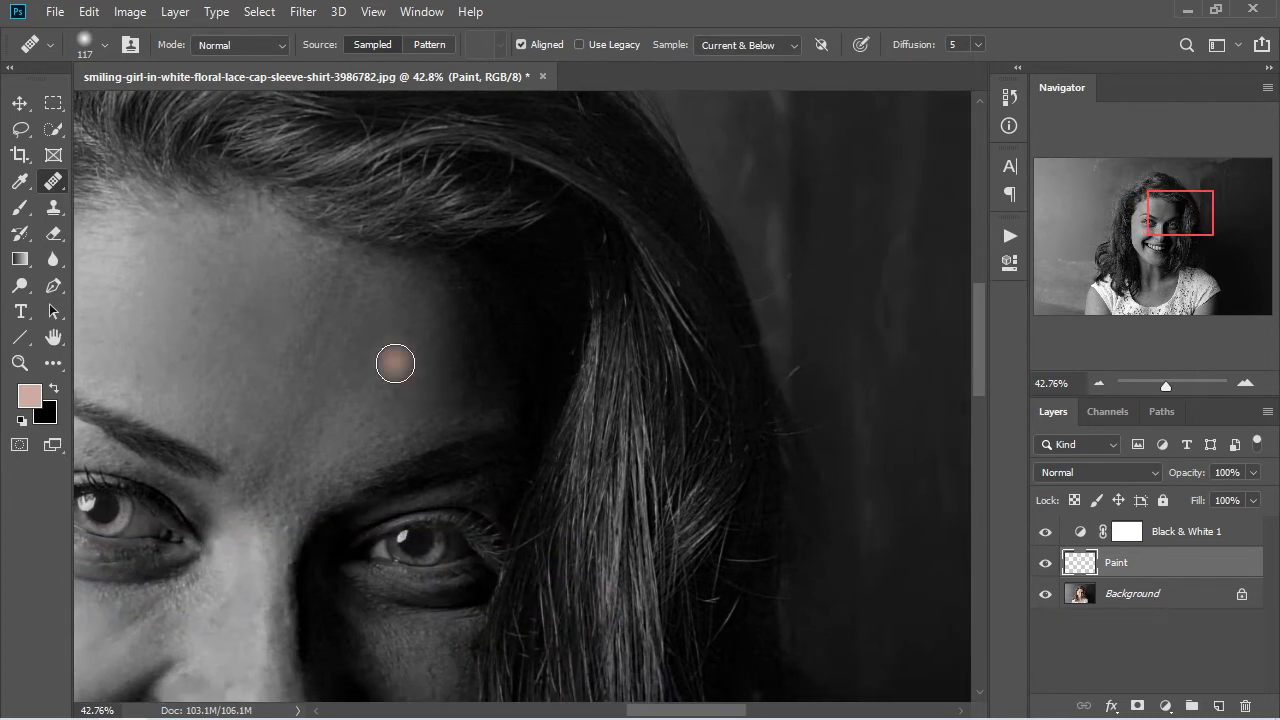
click(334, 409)
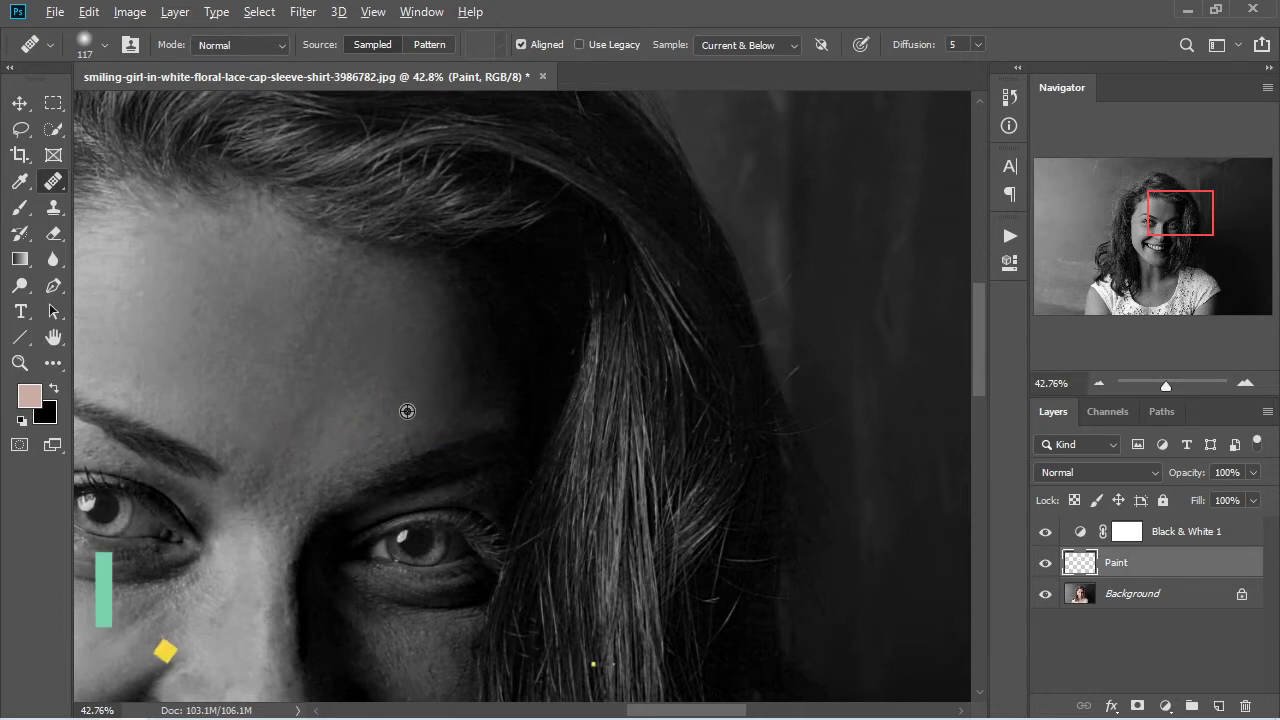
Step: Heal the skin just above the shadowed eyebrow and between the two eyebrows
alt+click(349, 440)
click(326, 460)
alt+click(257, 443)
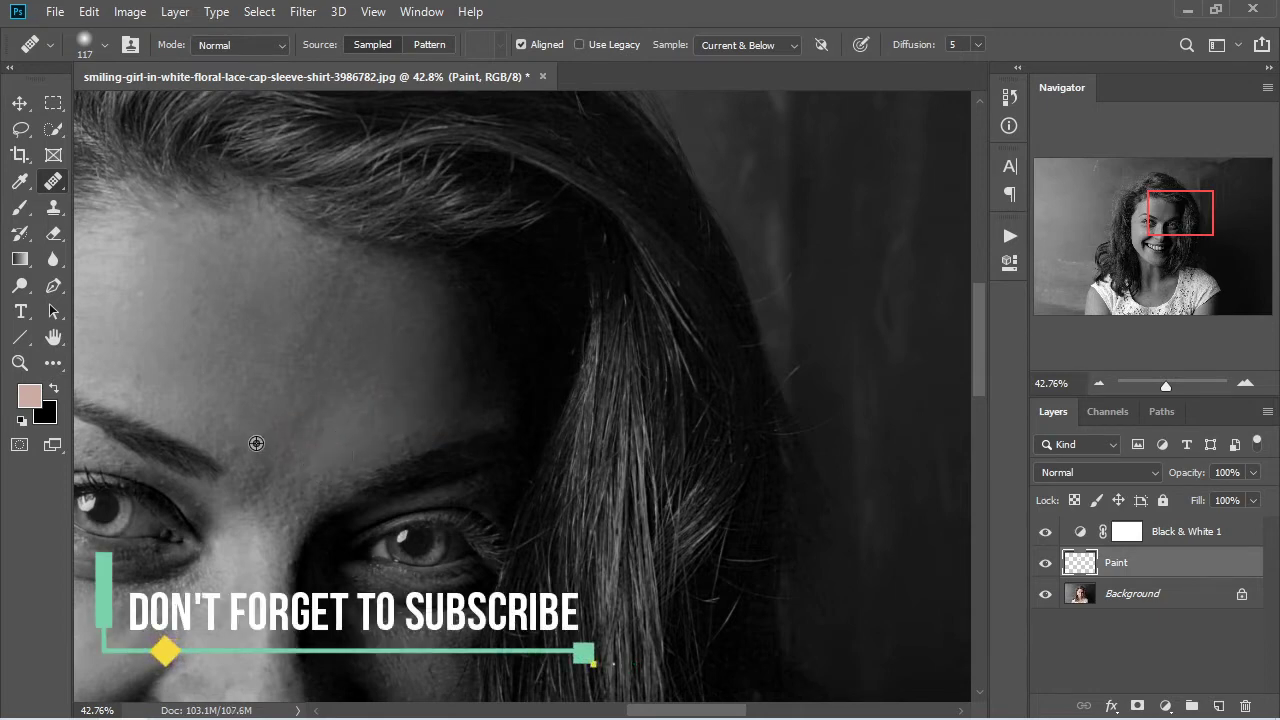
click(289, 453)
click(285, 455)
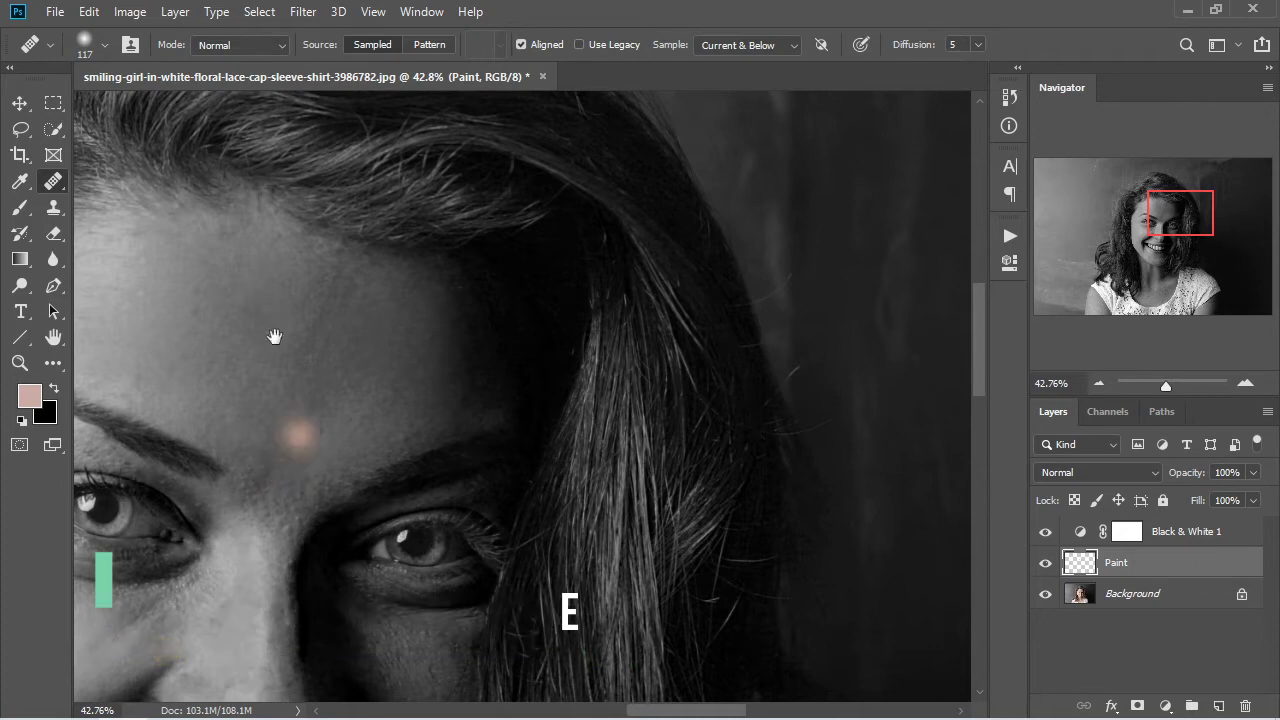
Step: Heal the remaining mark on the upper middle of the forehead below the hairline
drag(251, 305, 481, 350)
drag(371, 369, 391, 349)
alt+click(449, 314)
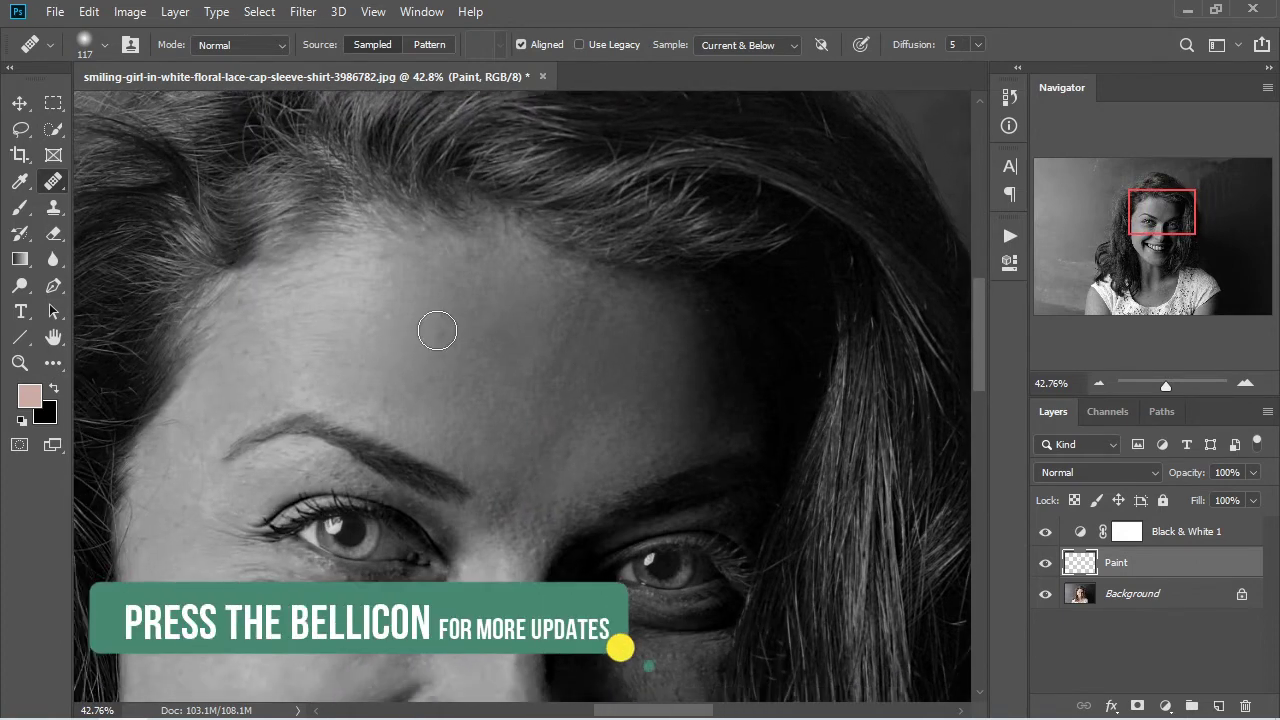
click(437, 332)
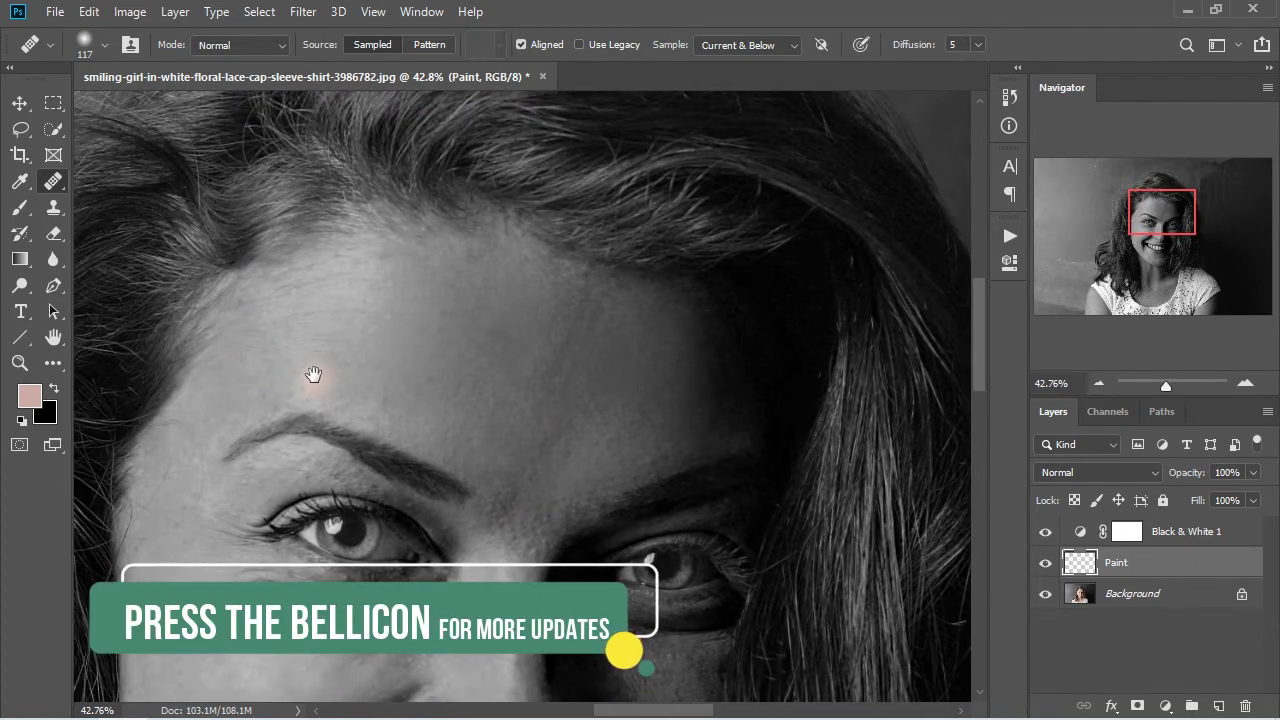
Step: Heal the spots on the brightly lit cheek below the eye, sampling smooth cheek skin
drag(314, 374, 393, 264)
drag(281, 483, 269, 331)
alt+click(411, 361)
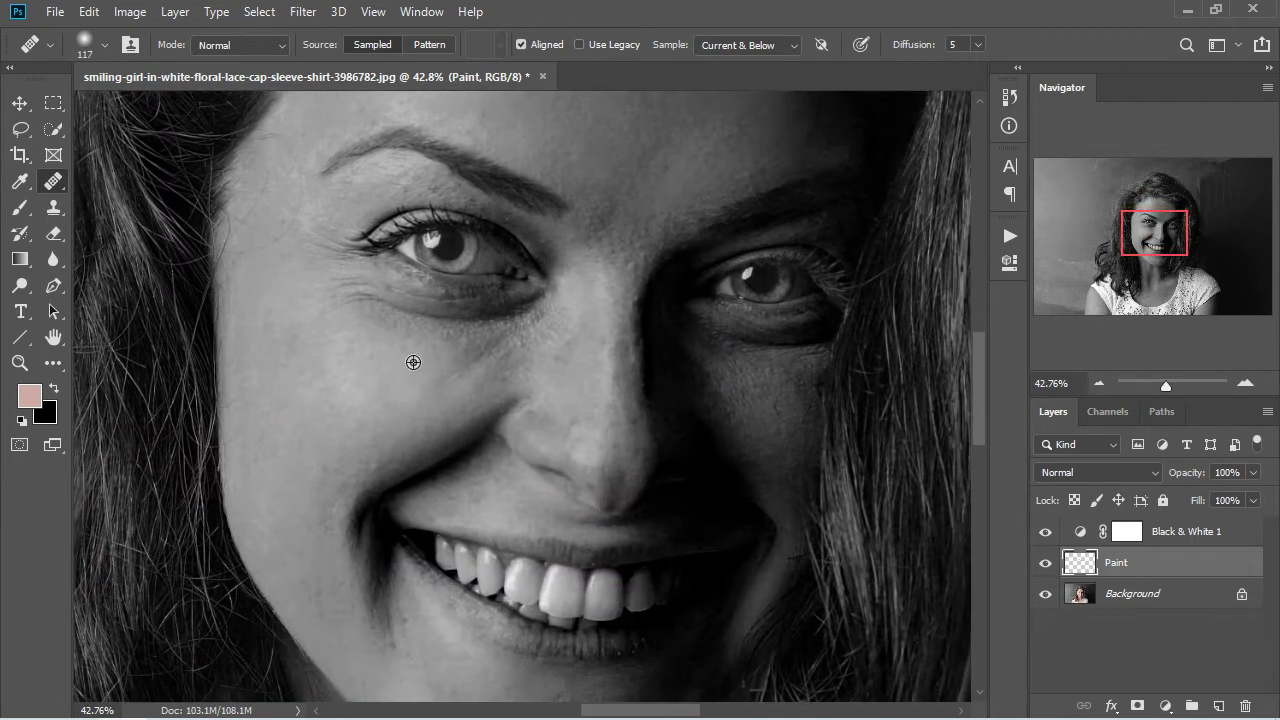
click(404, 393)
alt+click(435, 418)
click(408, 432)
Step: Reduce the healing brush to 79 px and heal the nose and the cheeks on both sides of it
drag(510, 382, 264, 378)
drag(383, 398, 374, 401)
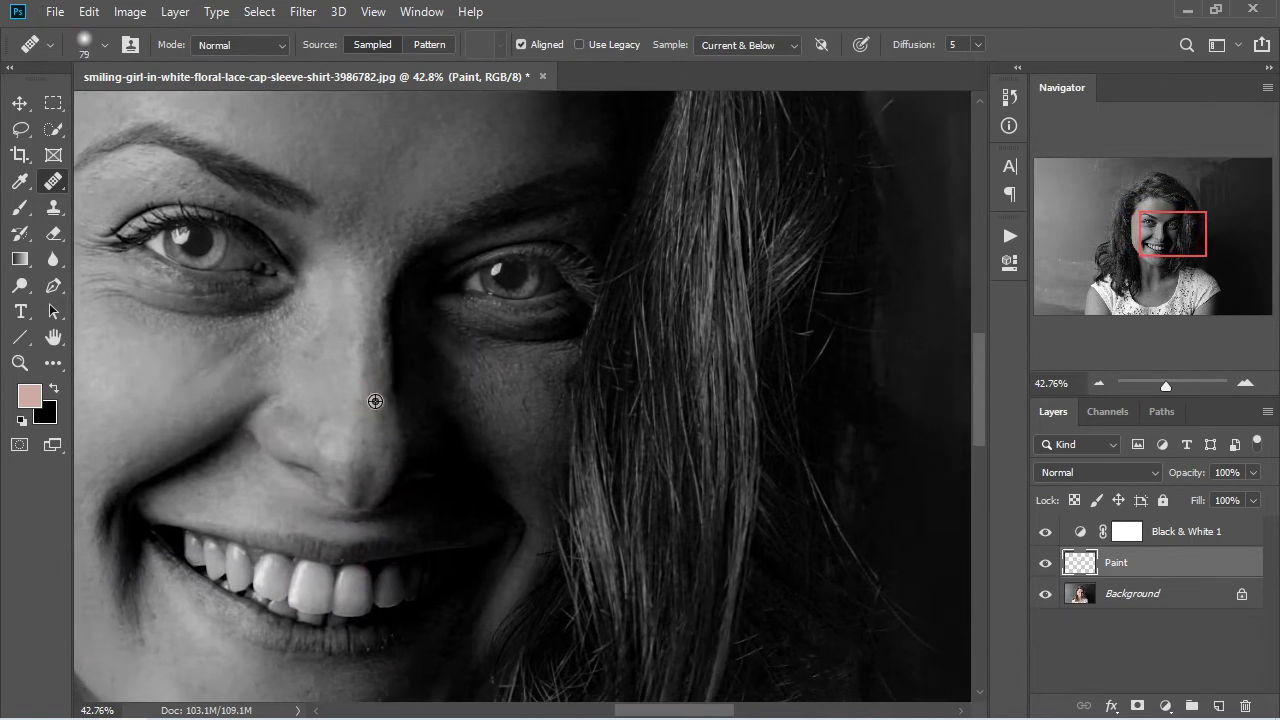
alt+click(376, 403)
click(380, 442)
click(519, 403)
click(517, 394)
click(285, 369)
Step: Retouch the leftover small spots on the central forehead above the eyebrows
drag(297, 323, 478, 446)
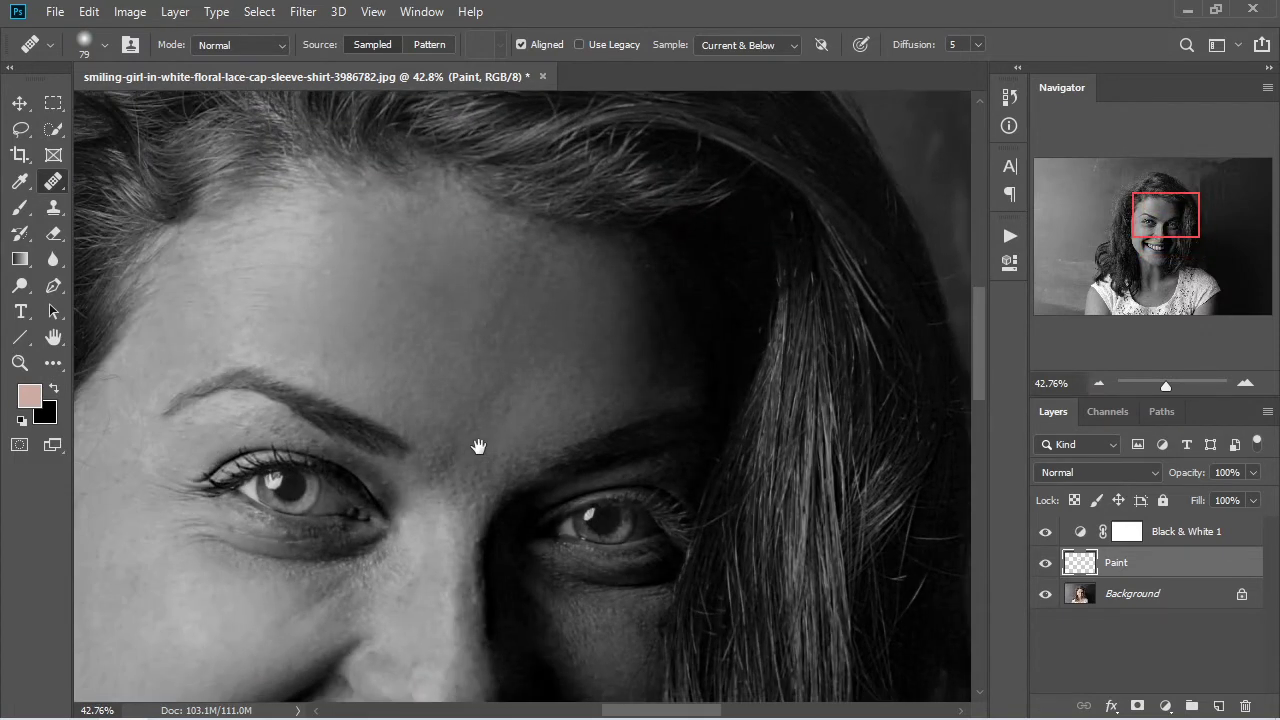
drag(478, 340, 348, 301)
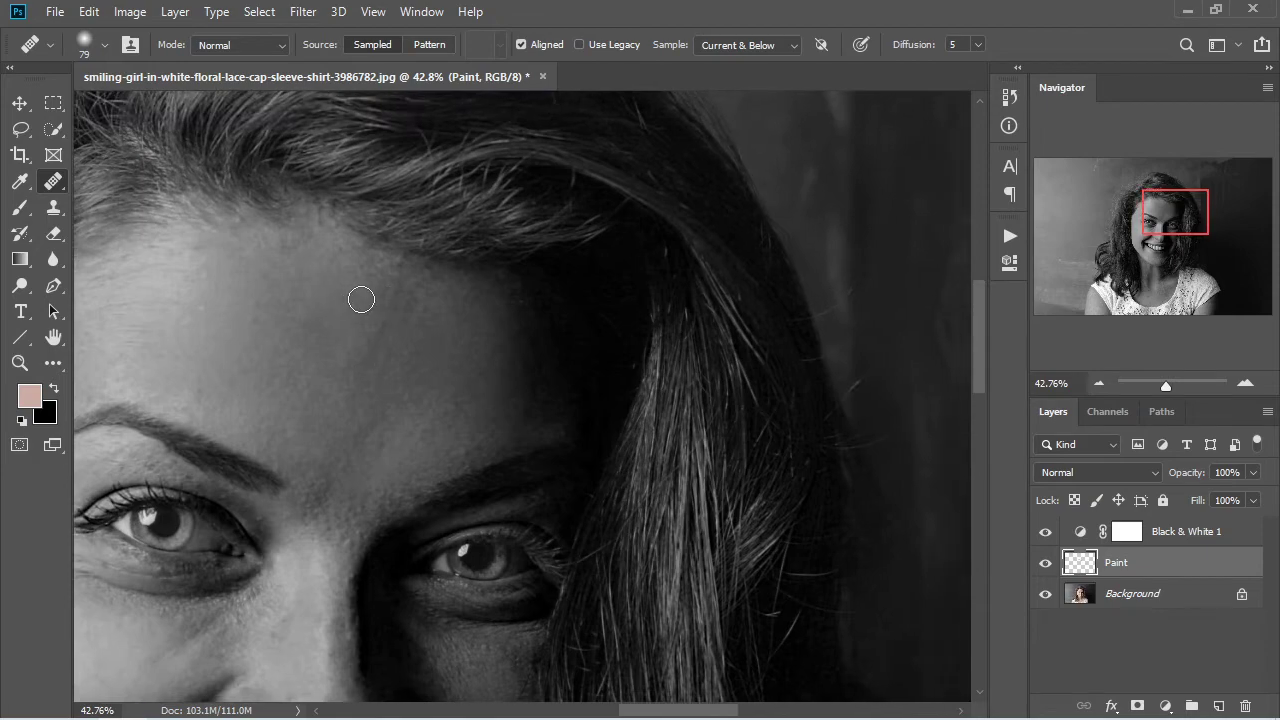
click(364, 332)
click(321, 381)
click(309, 386)
Step: Heal the bumps in the centre of the chin below the lower lip, sampling adjacent skin
drag(275, 391, 666, 229)
drag(812, 440, 314, 316)
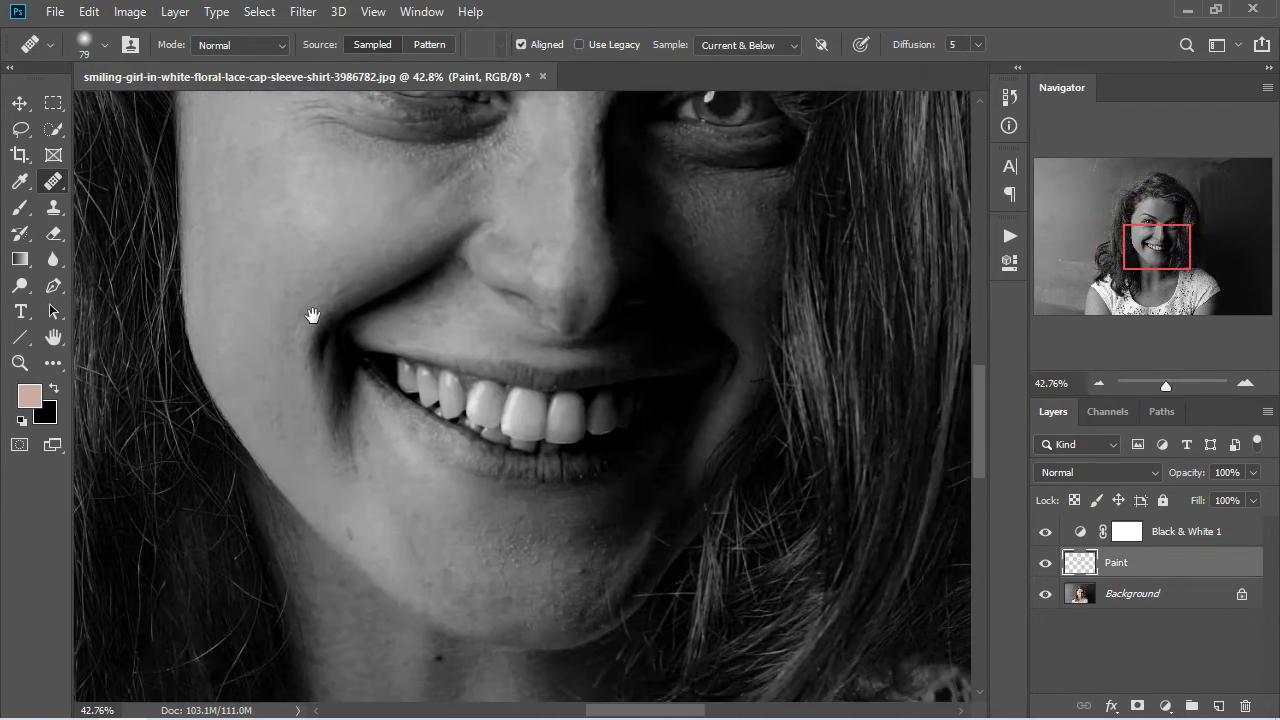
drag(453, 343, 349, 279)
drag(404, 485, 313, 389)
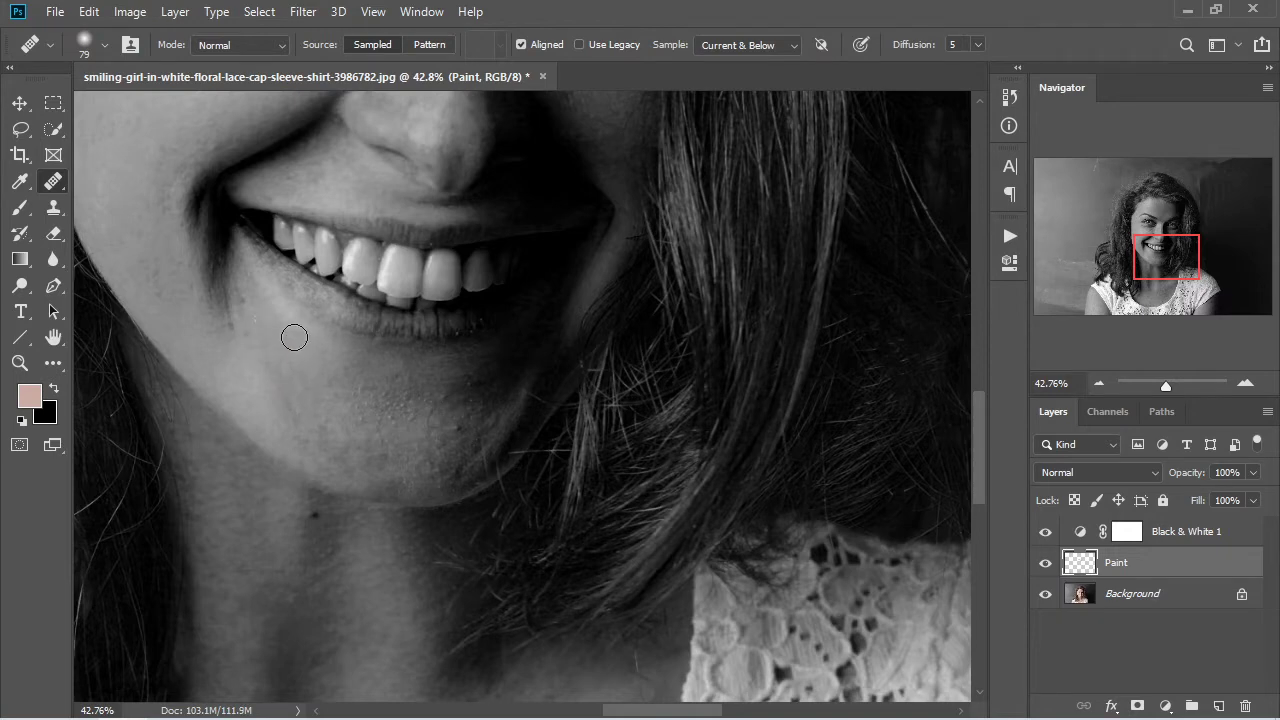
drag(429, 444, 320, 431)
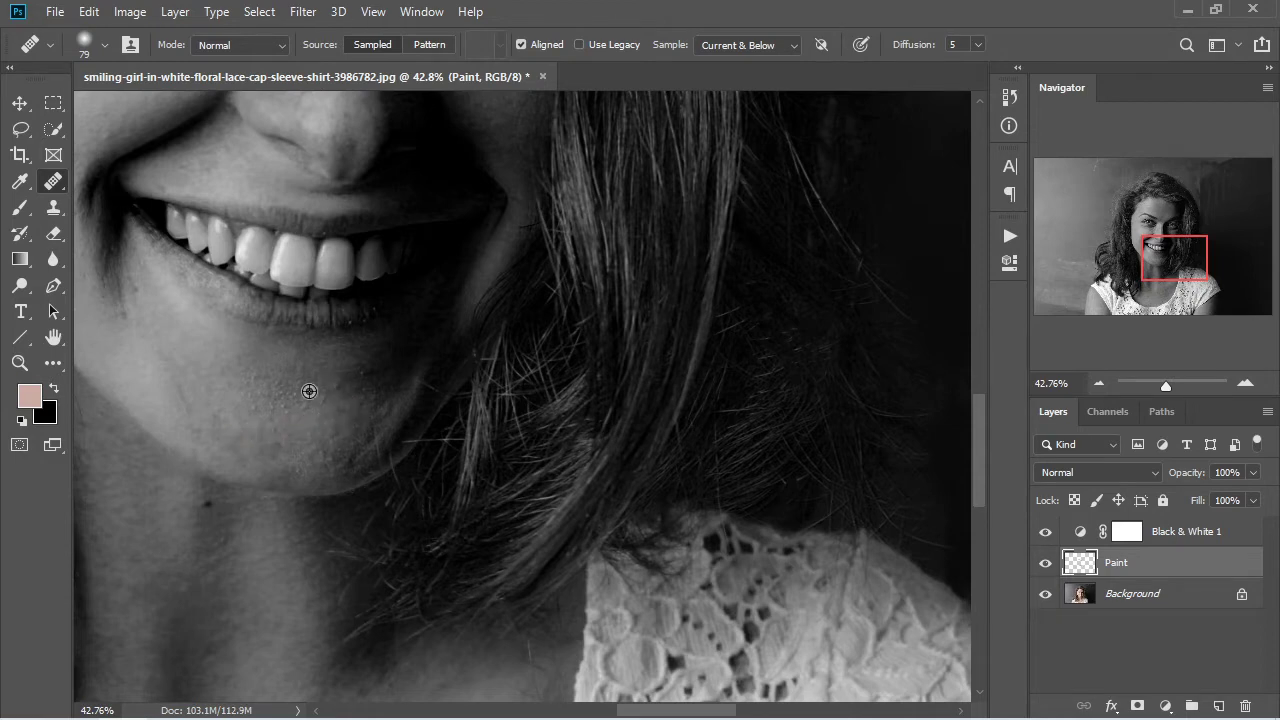
alt+click(303, 392)
click(309, 398)
alt+click(303, 380)
click(306, 401)
alt+click(290, 380)
click(277, 383)
Step: Heal the remaining bumps across both sides of the chin and along its lower part
alt+click(285, 393)
click(280, 411)
click(277, 406)
click(251, 408)
click(257, 374)
alt+click(325, 362)
click(334, 391)
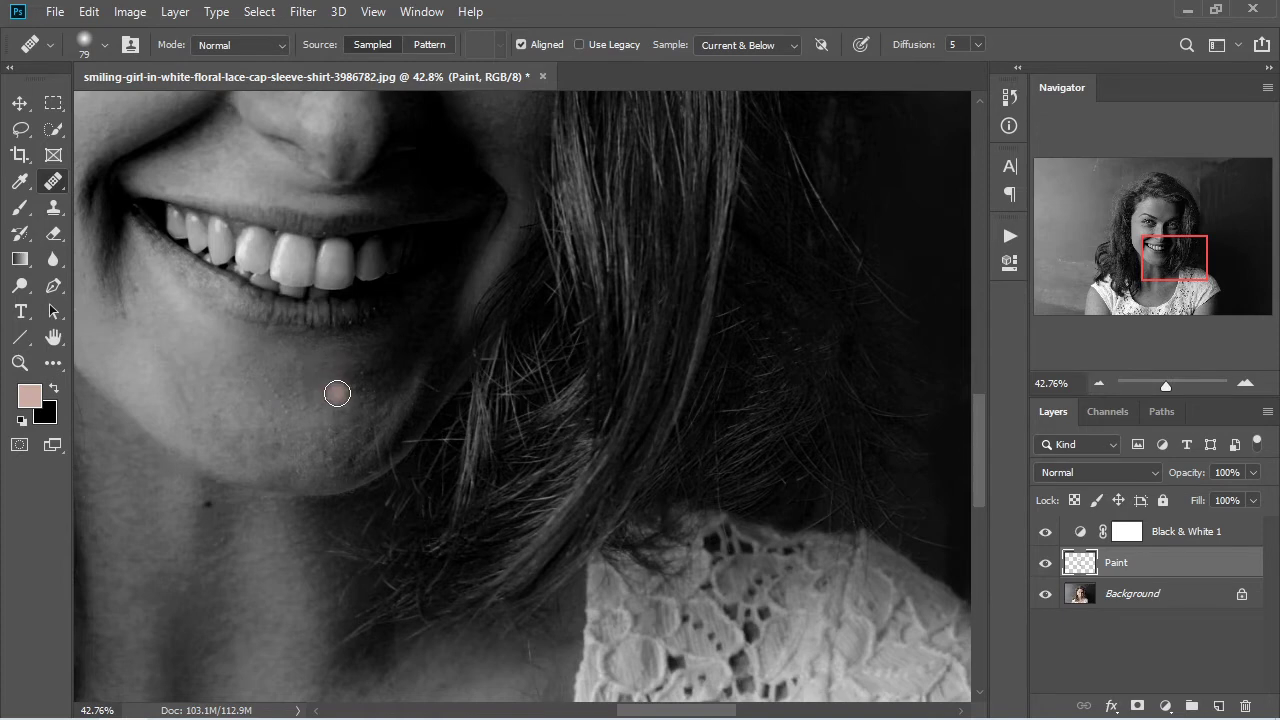
alt+click(306, 445)
click(271, 446)
Step: Retouch the skin on the bridge of the nose beside the brightly lit cheek
drag(238, 393, 248, 533)
drag(386, 225, 484, 378)
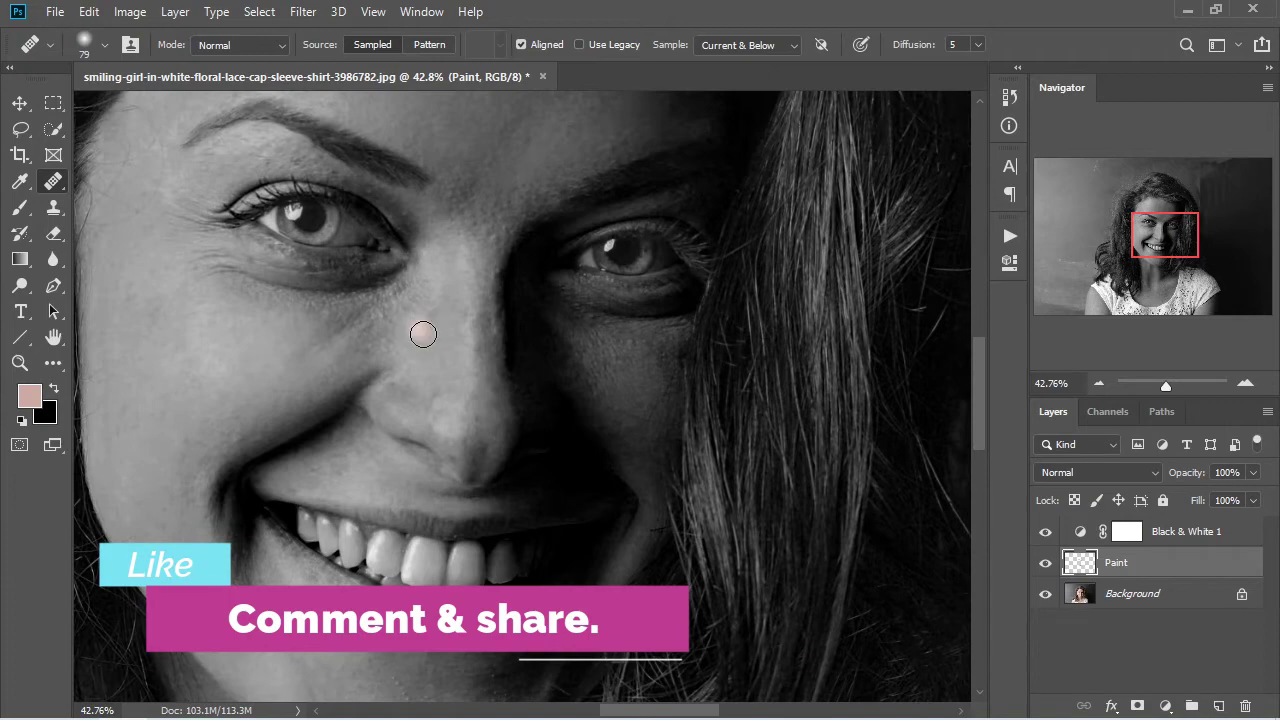
mouse_move(457, 374)
mouse_down()
mouse_move(467, 389)
mouse_move(457, 380)
mouse_move(571, 349)
mouse_move(373, 289)
mouse_up()
Step: Heal the dark spots on the upper chest next to the lace neckline's shoulder edge
drag(462, 480, 436, 306)
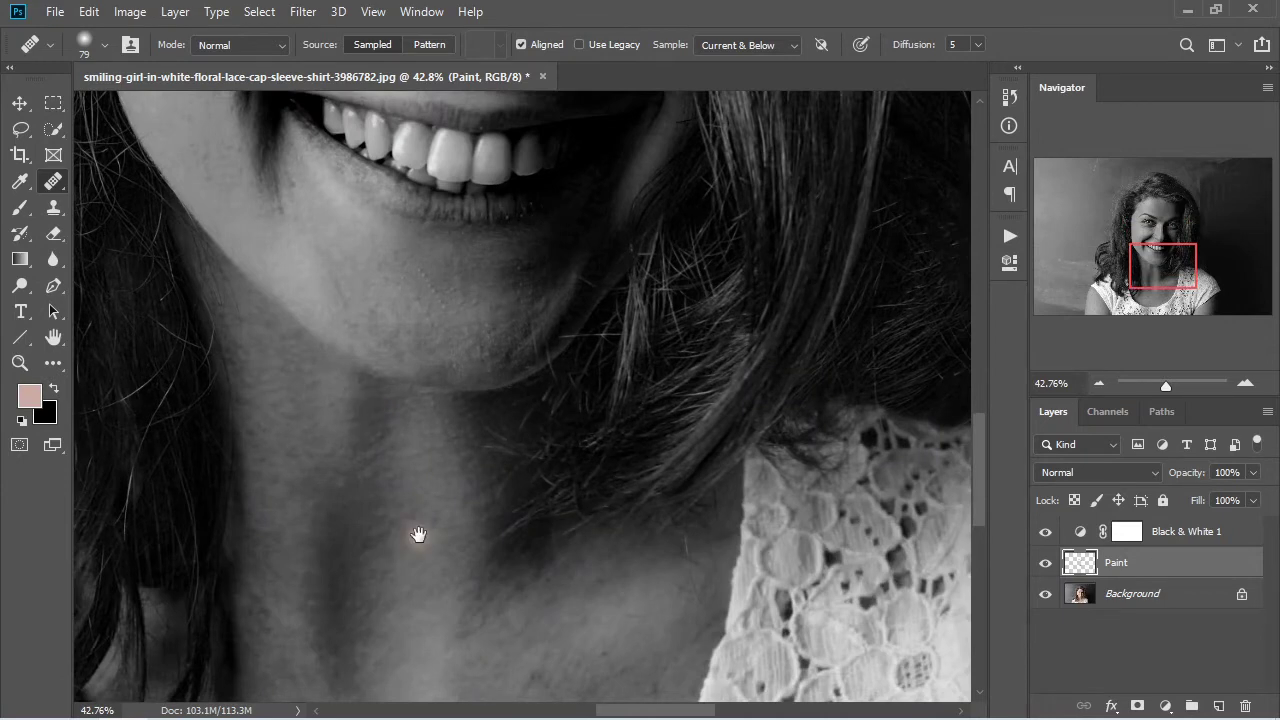
drag(417, 534, 386, 407)
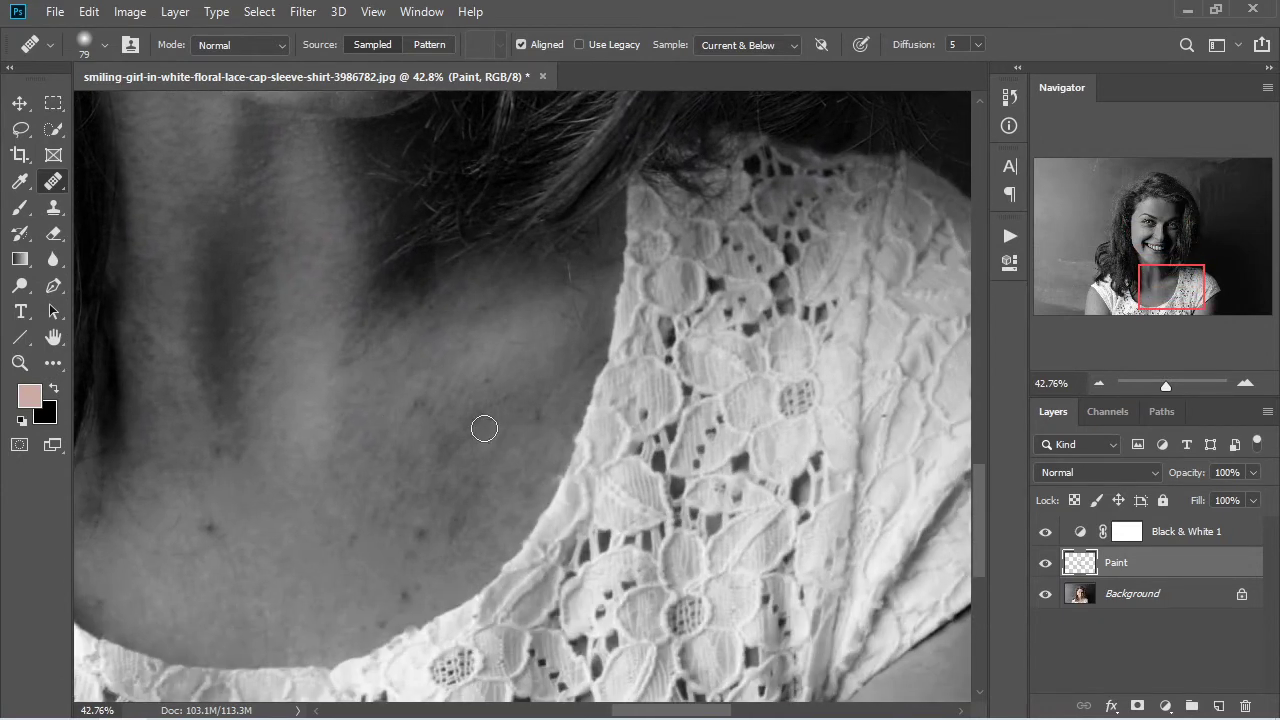
alt+click(546, 395)
drag(543, 412, 540, 425)
alt+click(507, 391)
click(495, 384)
Step: Heal the spots on the lower chest just above the curved lace neckline
click(422, 536)
alt+click(421, 593)
drag(402, 604, 412, 596)
alt+click(393, 606)
click(380, 621)
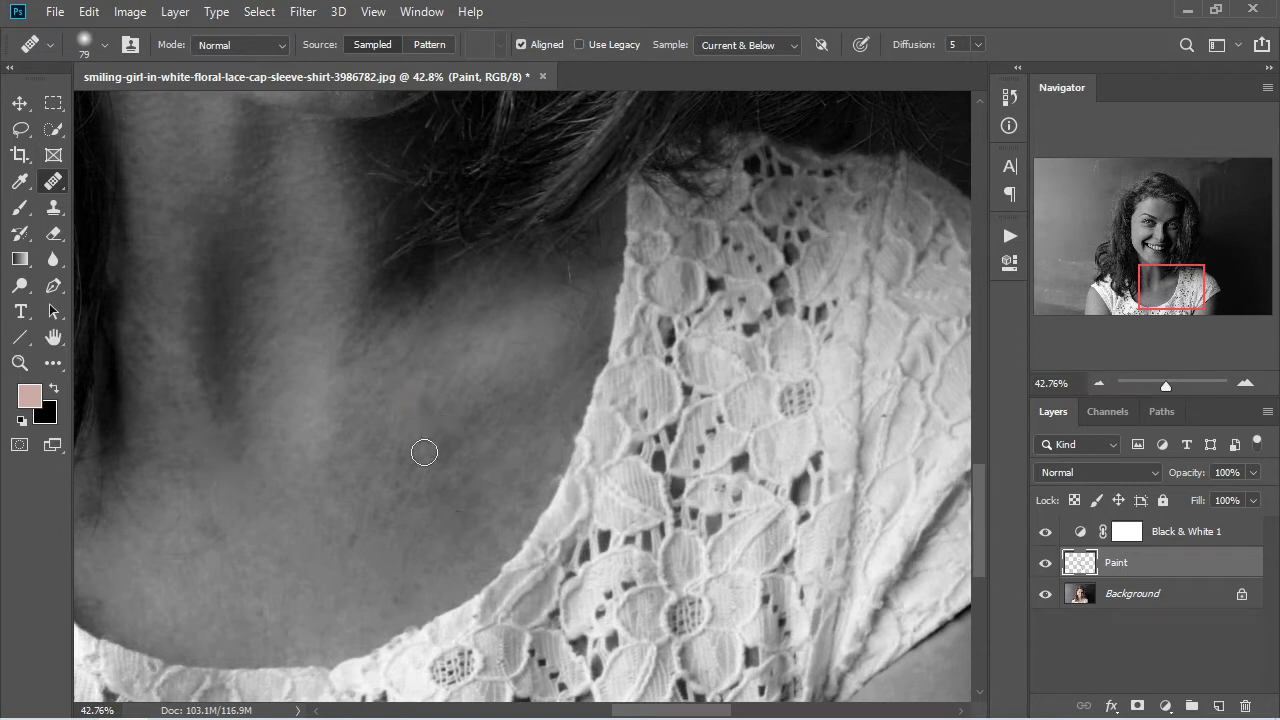
Step: Heal the marks on the outer edge of the brightly lit cheek, level with the area below the eye
drag(374, 405, 407, 622)
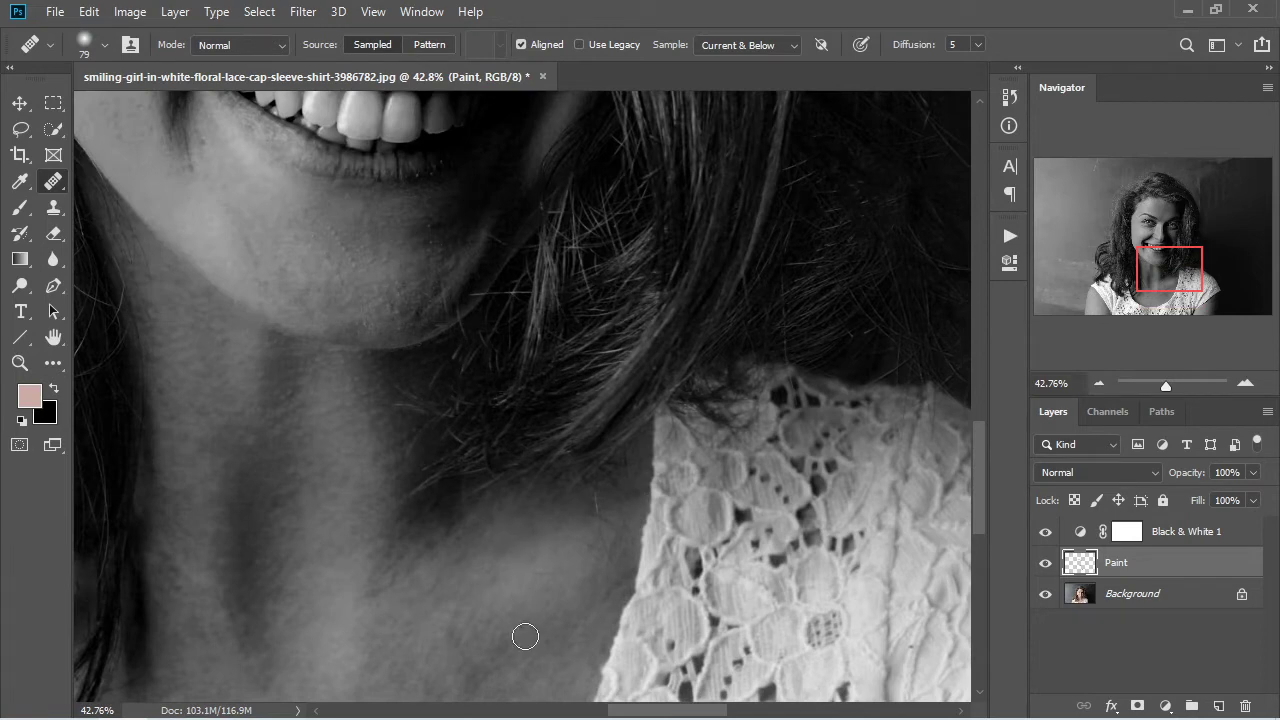
drag(317, 560, 409, 564)
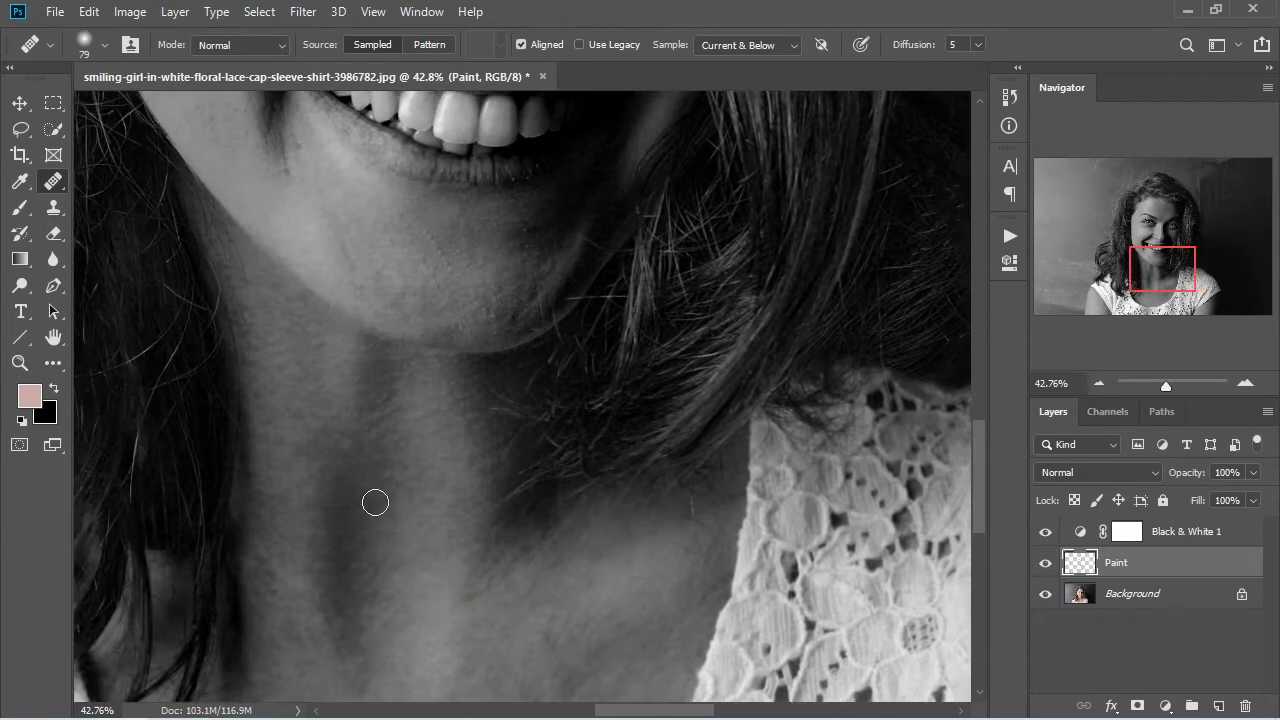
drag(421, 415, 437, 531)
drag(441, 443, 461, 601)
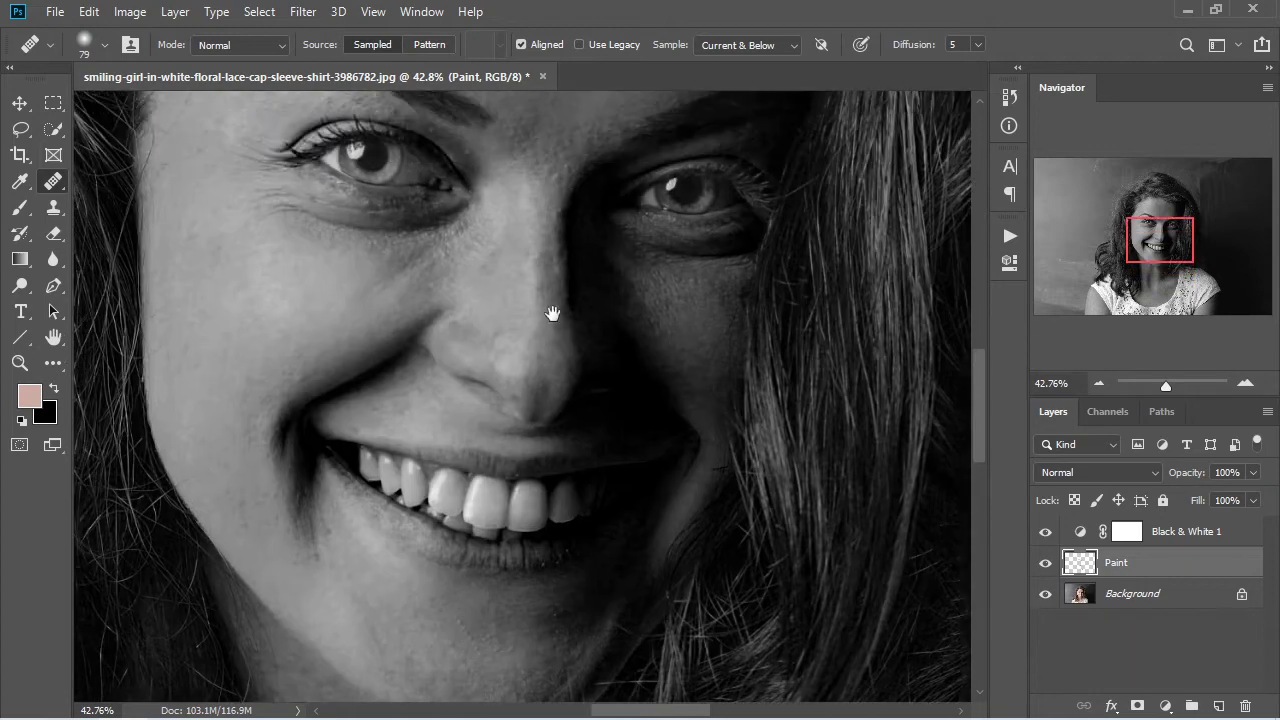
drag(552, 314, 583, 390)
mouse_move(251, 323)
mouse_down()
mouse_move(247, 345)
mouse_move(264, 359)
mouse_up()
click(229, 318)
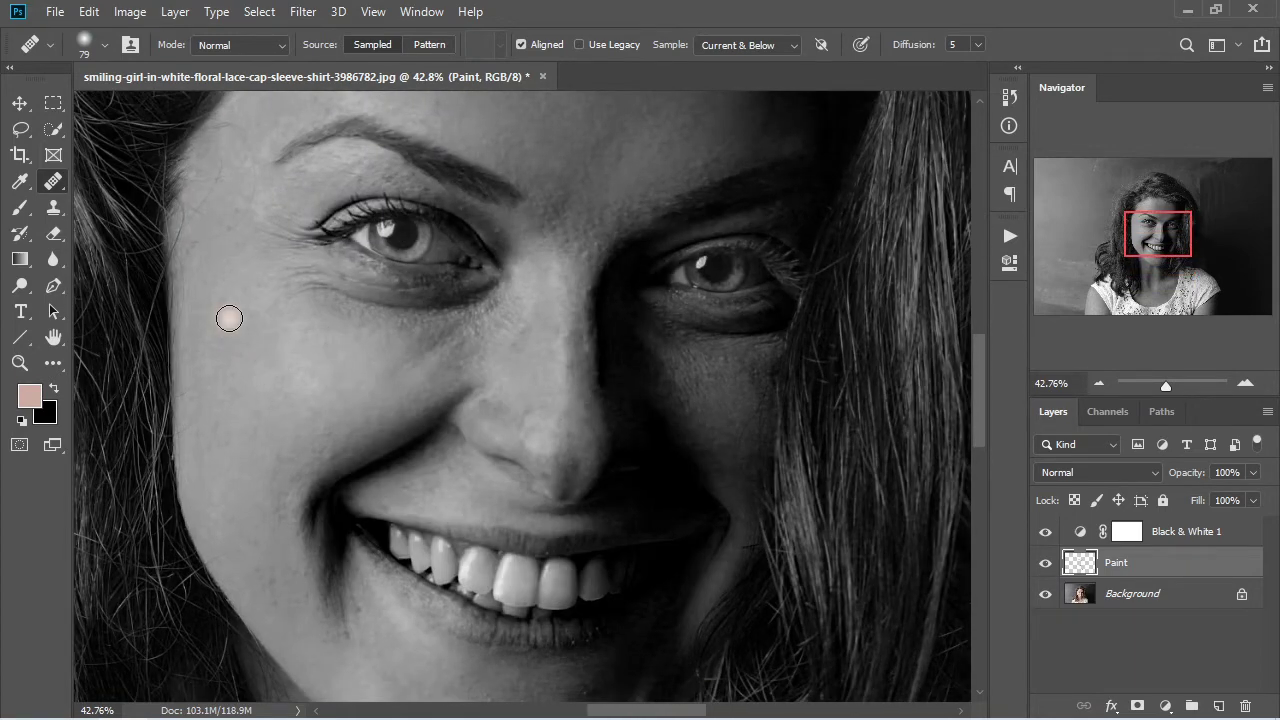
Step: Examine the retouched face, neck and chest at several zoom levels for remaining blemishes
drag(449, 309, 363, 429)
drag(506, 289, 476, 422)
drag(556, 437, 508, 437)
drag(540, 512, 438, 328)
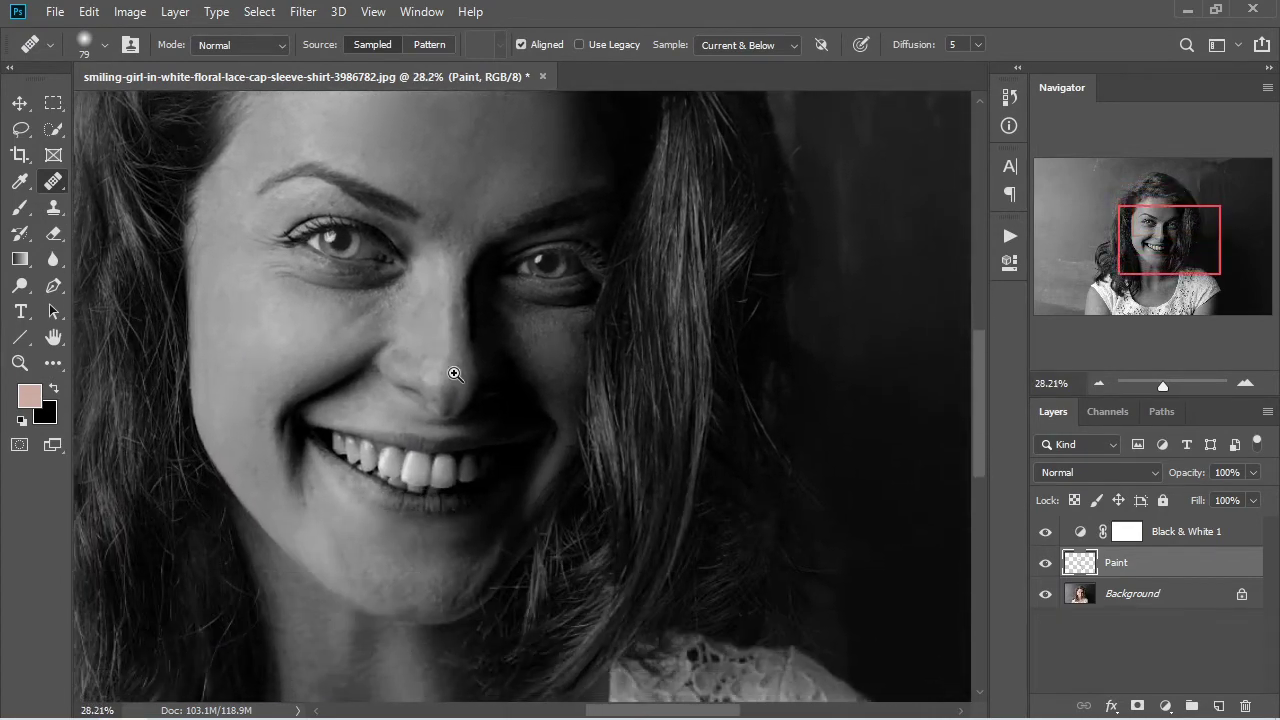
drag(451, 371, 461, 372)
drag(423, 494, 464, 260)
drag(480, 473, 503, 474)
drag(479, 454, 429, 331)
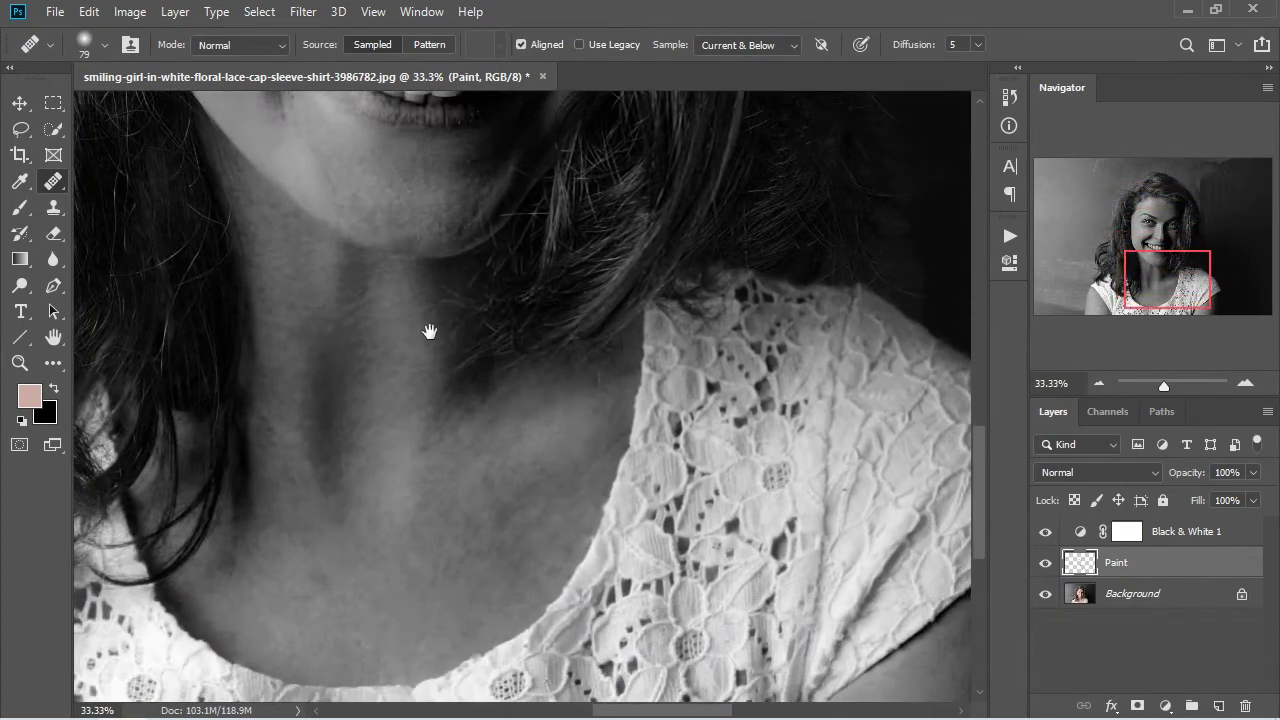
drag(542, 446, 508, 446)
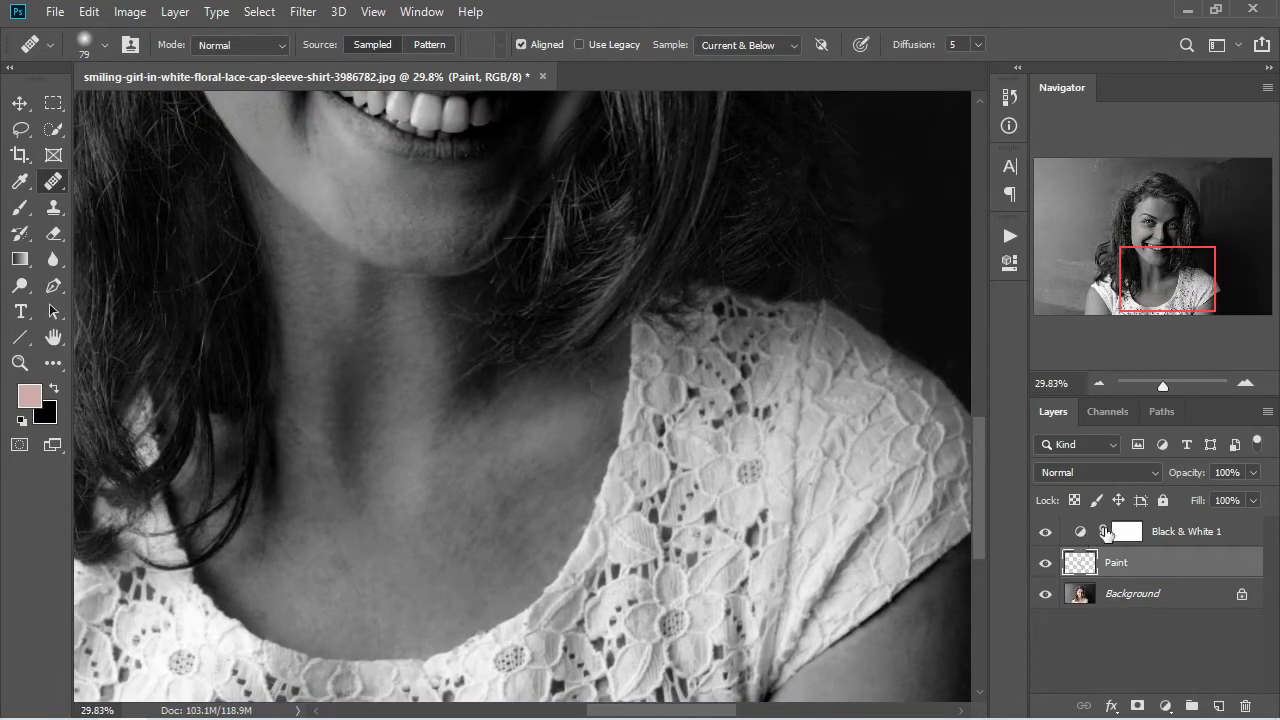
Step: Hide the Black & White 1 adjustment layer to check the portrait in colour, and delete that layer
click(1046, 533)
drag(674, 417, 615, 449)
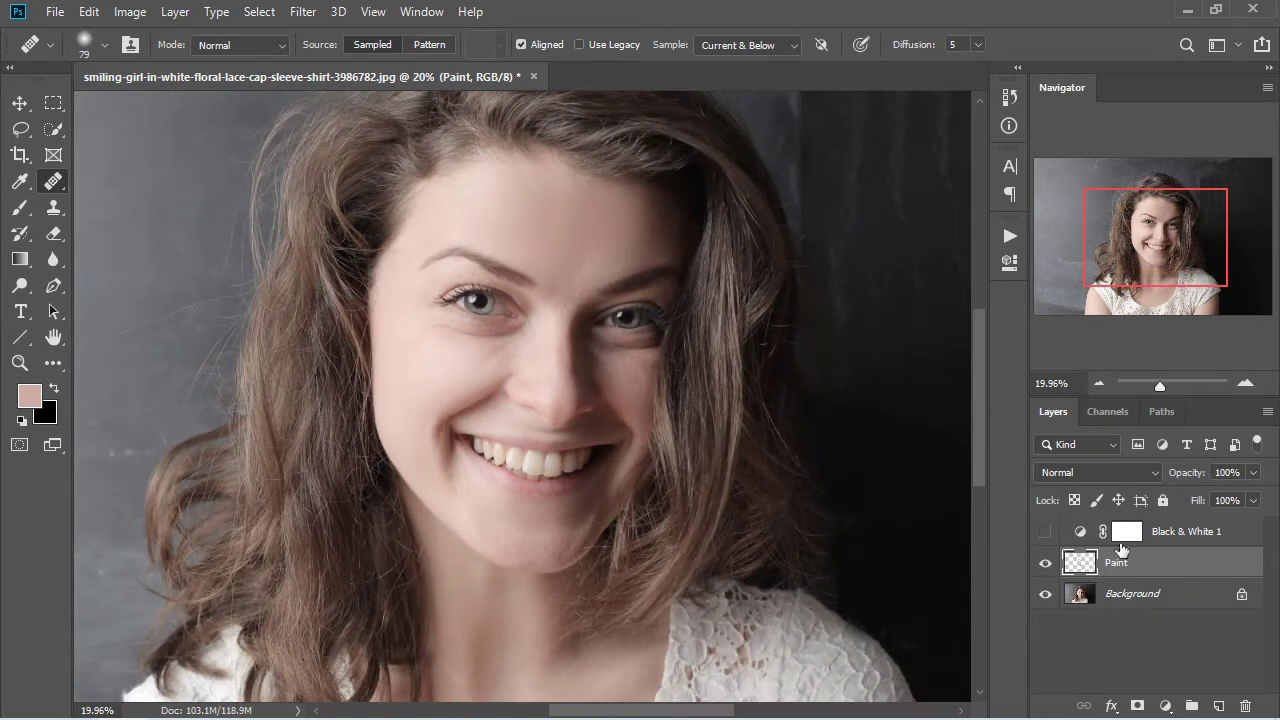
click(1212, 539)
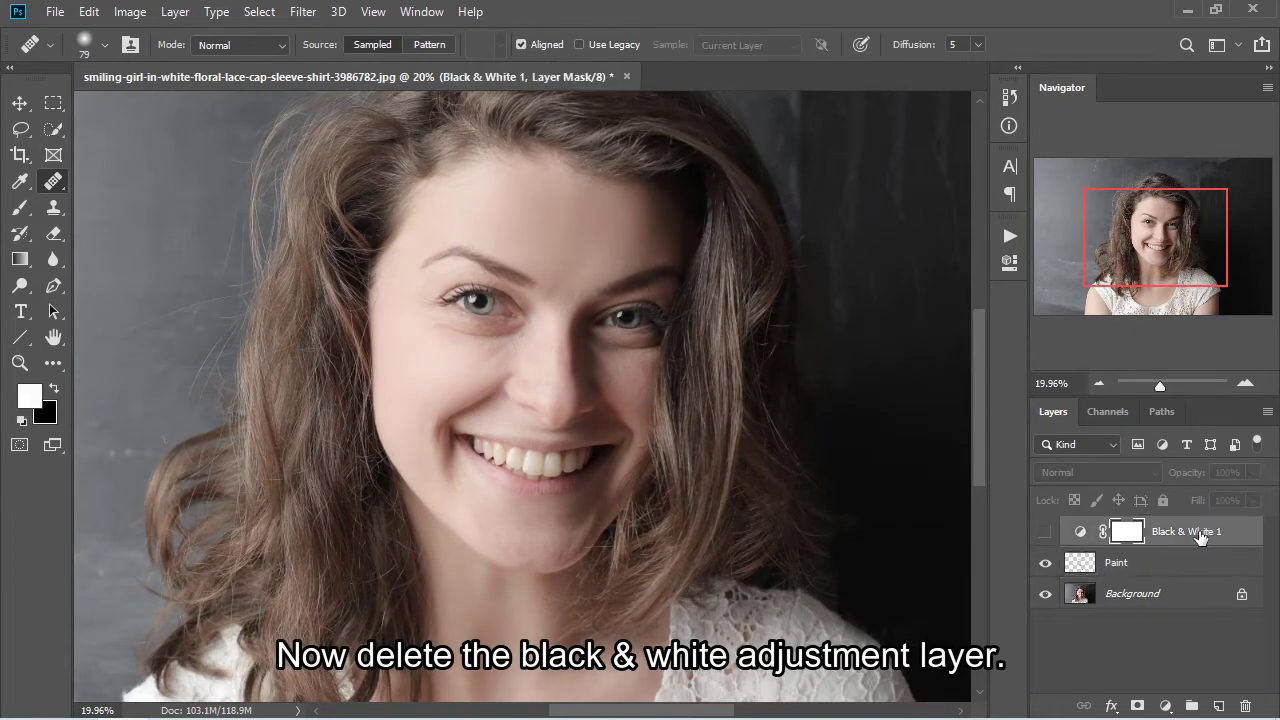
mouse_move(1200, 537)
mouse_down()
mouse_move(1205, 660)
mouse_move(1245, 706)
mouse_up()
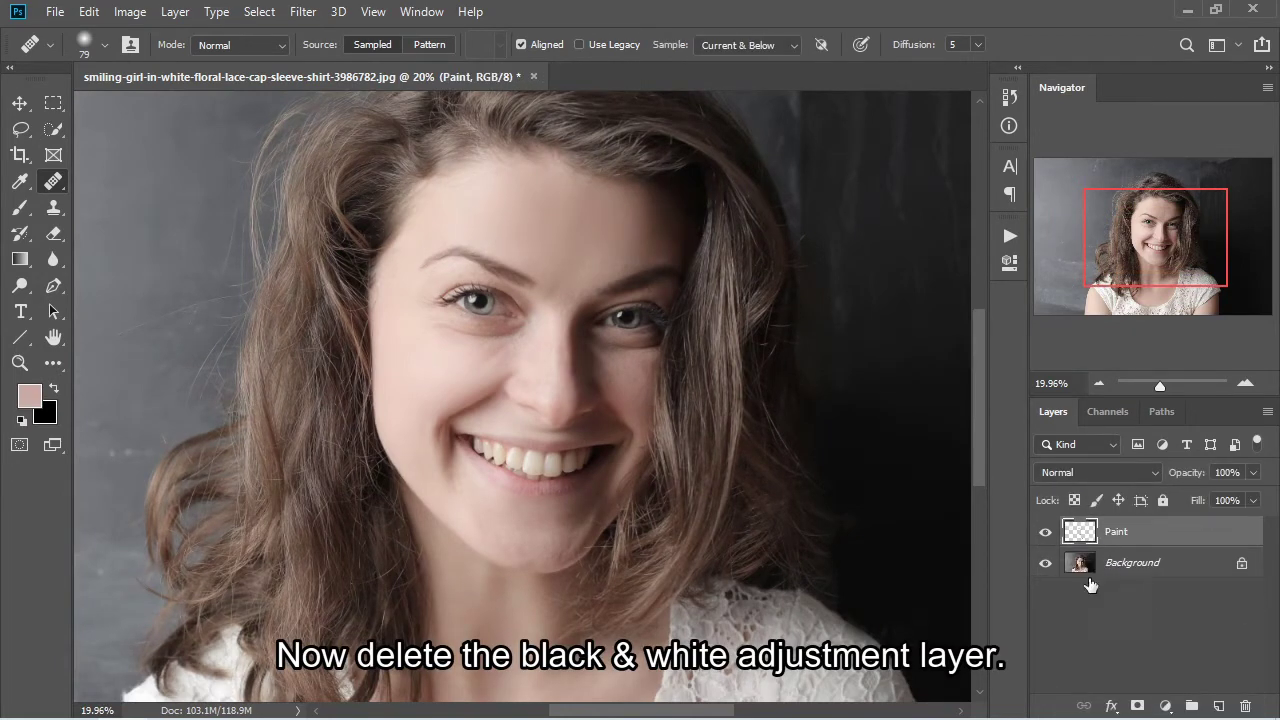
Step: Compare the portrait before and after healing by repeatedly isolating the Background layer and restoring the Paint layer
alt+click(1048, 567)
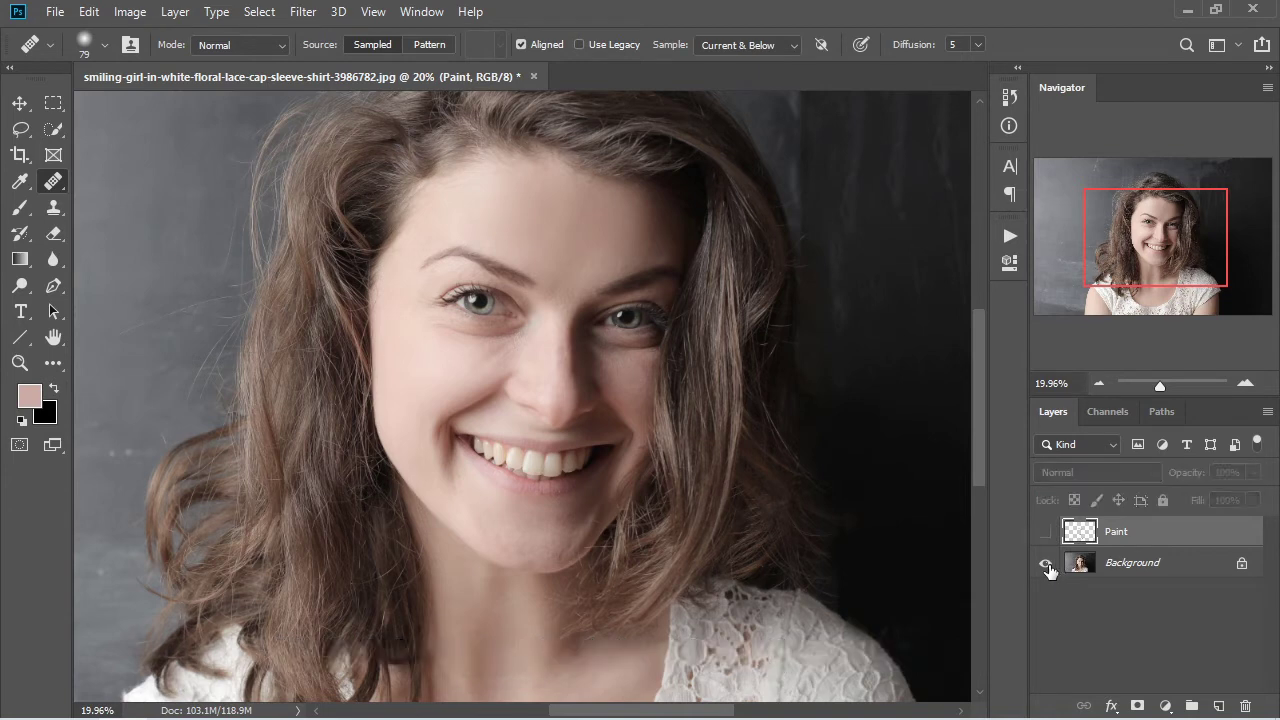
alt+click(1048, 567)
alt+click(1048, 567)
alt+click(1048, 567)
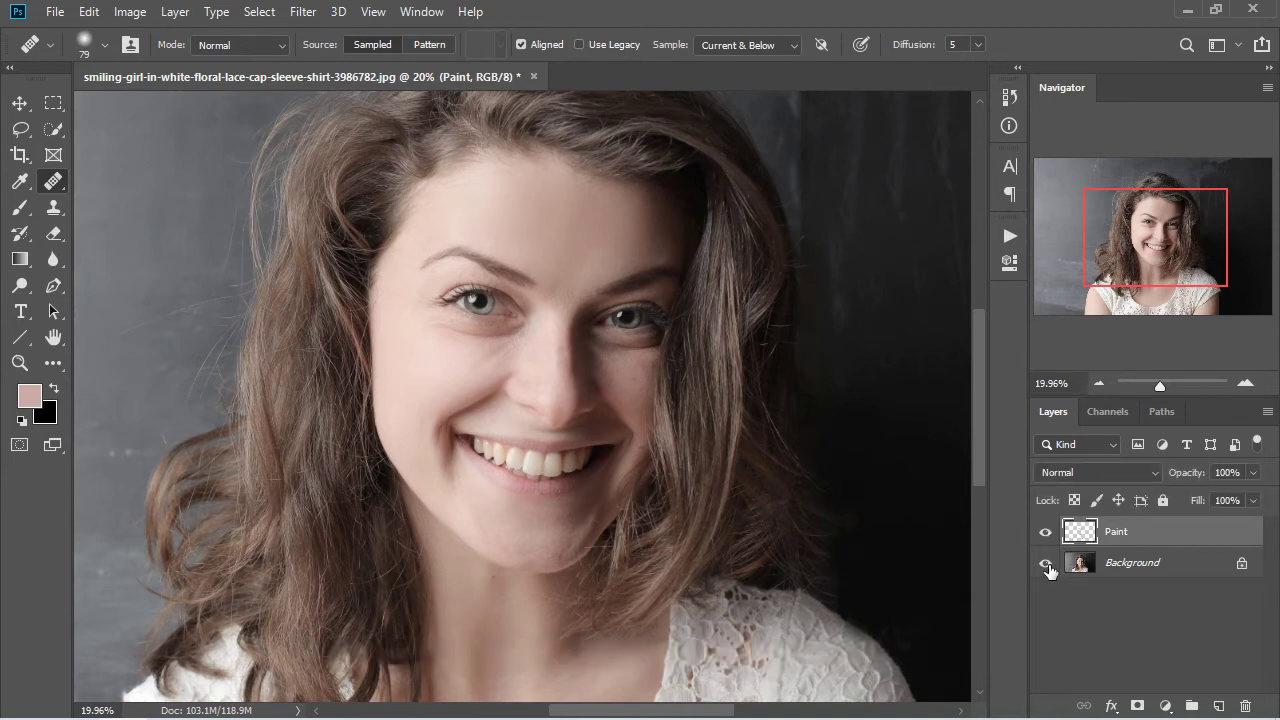
alt+click(1048, 567)
alt+click(1048, 567)
alt+click(1048, 567)
alt+click(1048, 567)
alt+click(1048, 567)
alt+click(1048, 567)
Step: Stamp all visible layers into a new merged layer, and duplicate it as a layer named Details
key(ctrl+alt+shift+e)
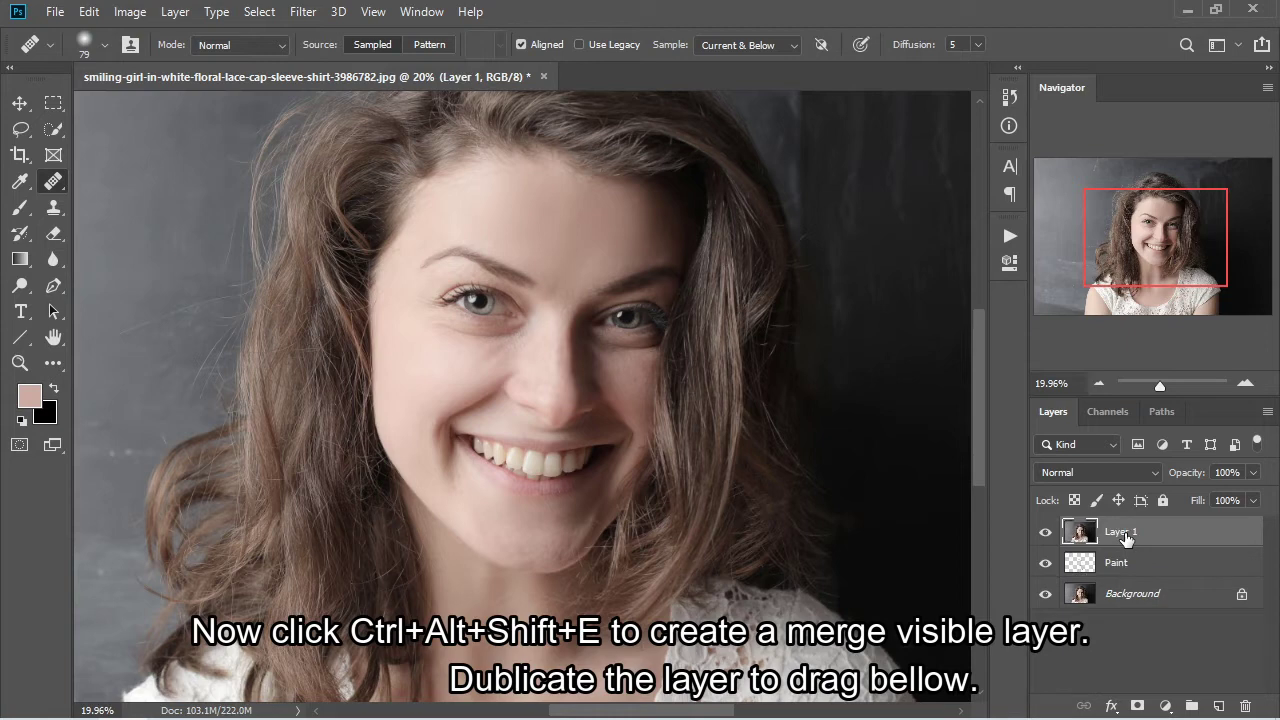
drag(1126, 537, 1213, 706)
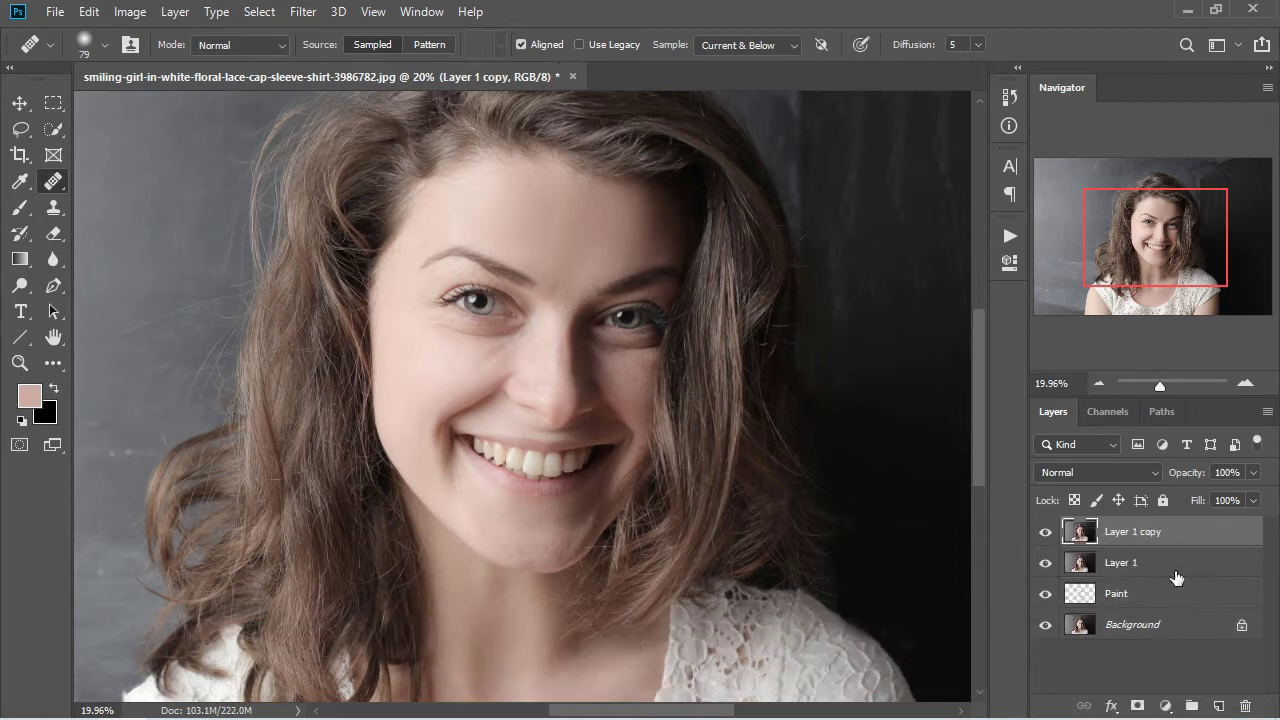
double_click(1123, 536)
text(Details)
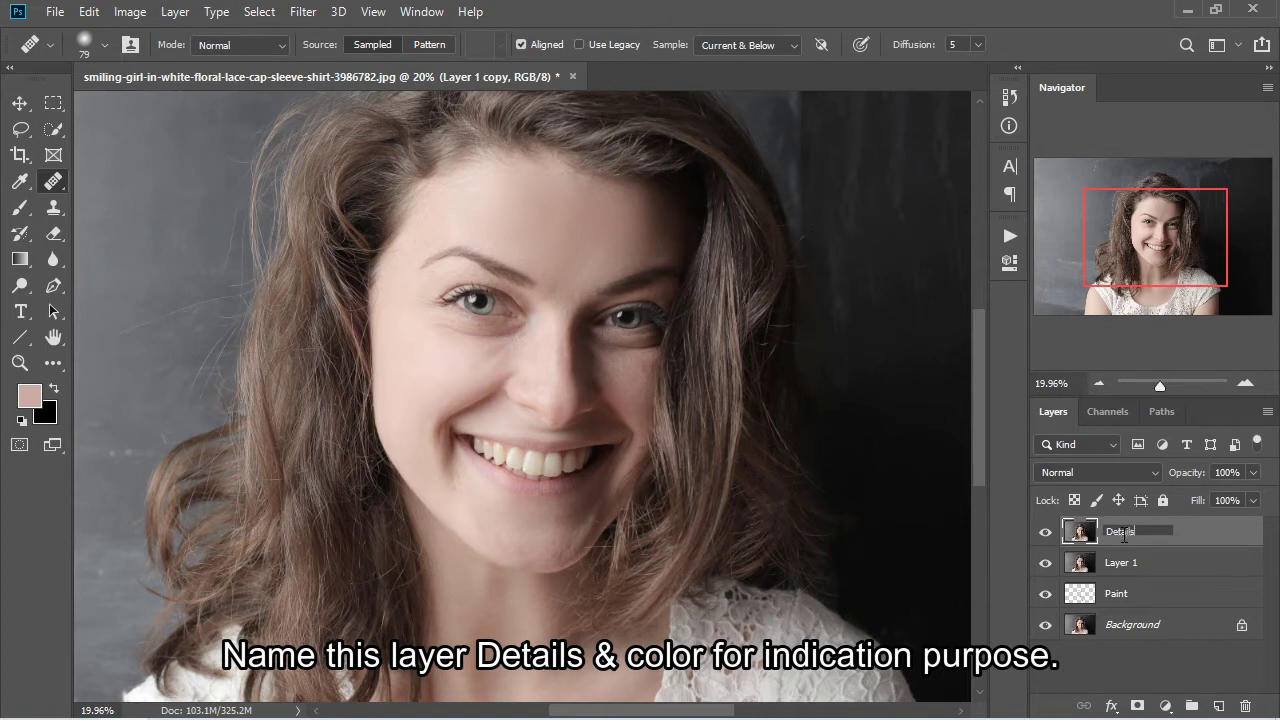
key(Return)
Step: Rename the merged layer directly below Details as Color
double_click(1118, 564)
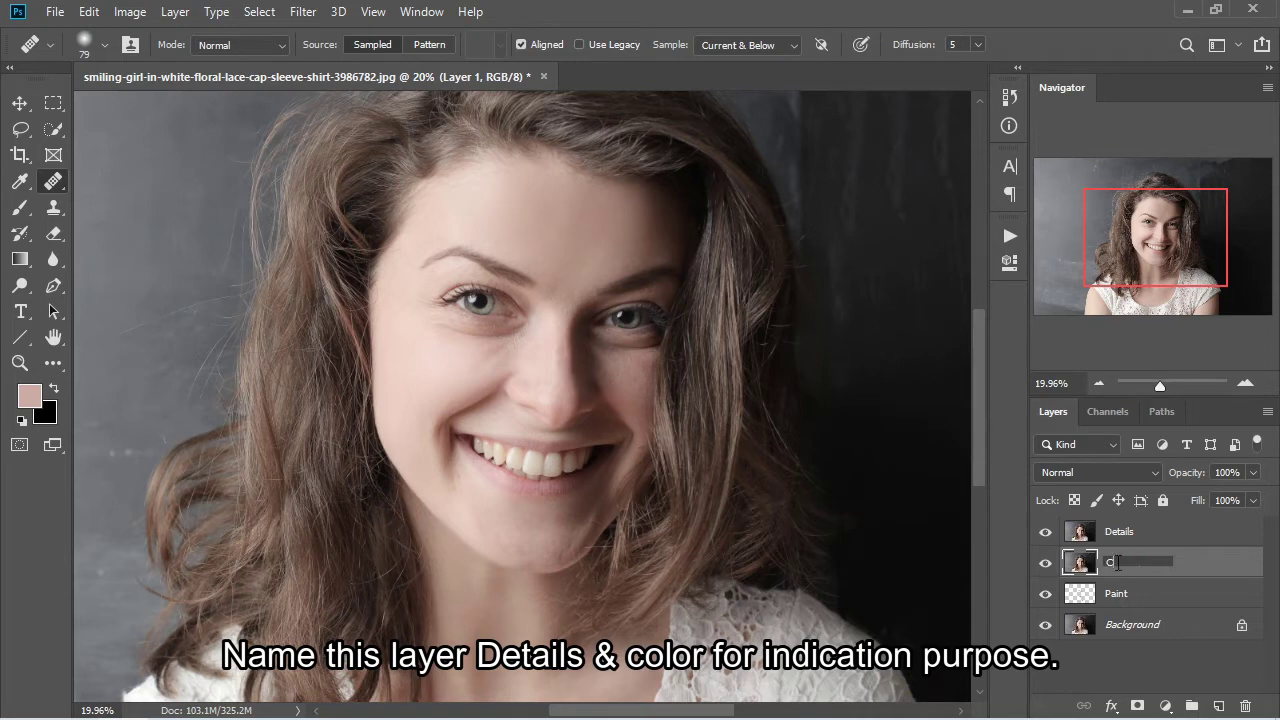
text(Color)
key(Return)
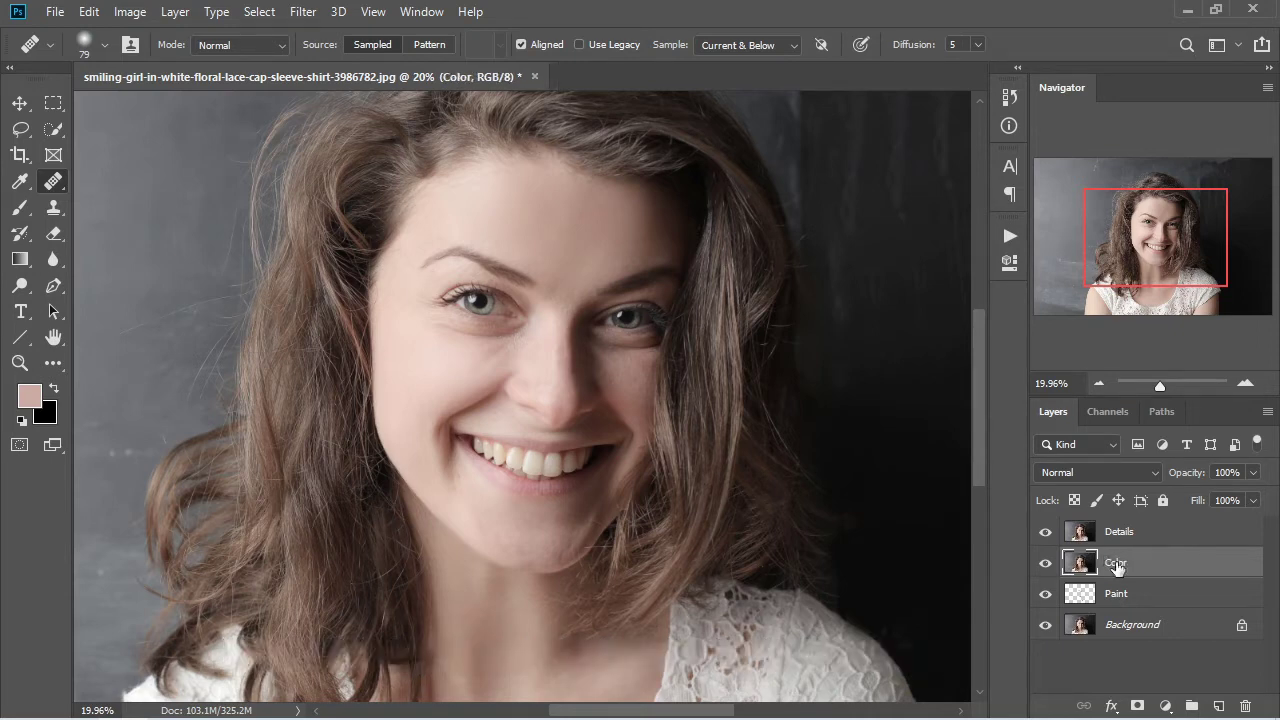
Step: Hide the Details layer and apply a Gaussian Blur with a radius of 8.0 pixels to the Color layer
click(1045, 533)
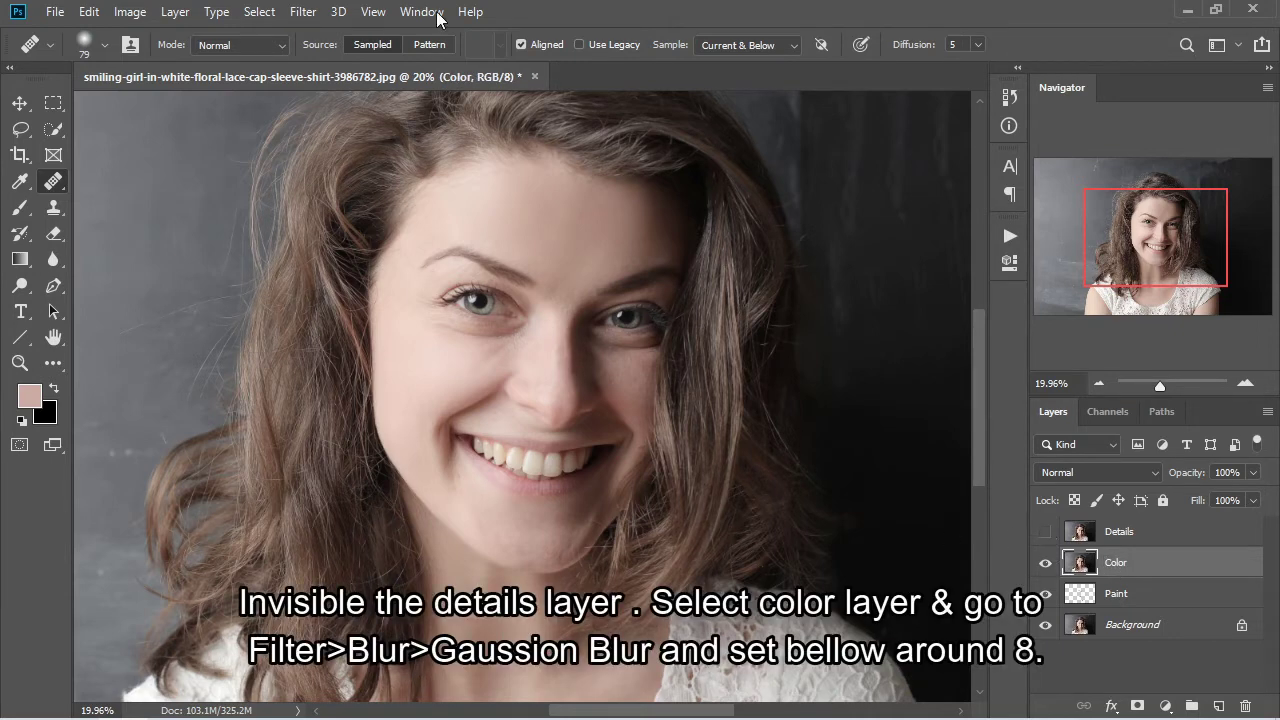
click(302, 11)
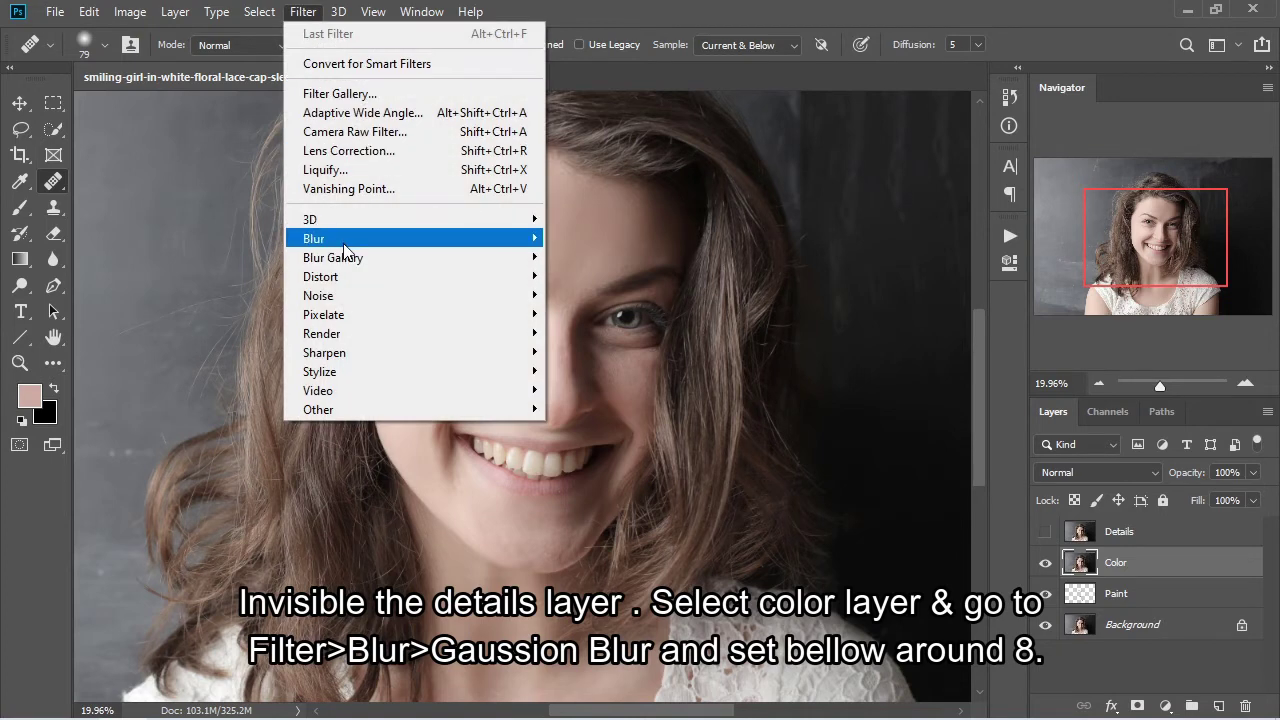
mouse_move(345, 250)
click(606, 311)
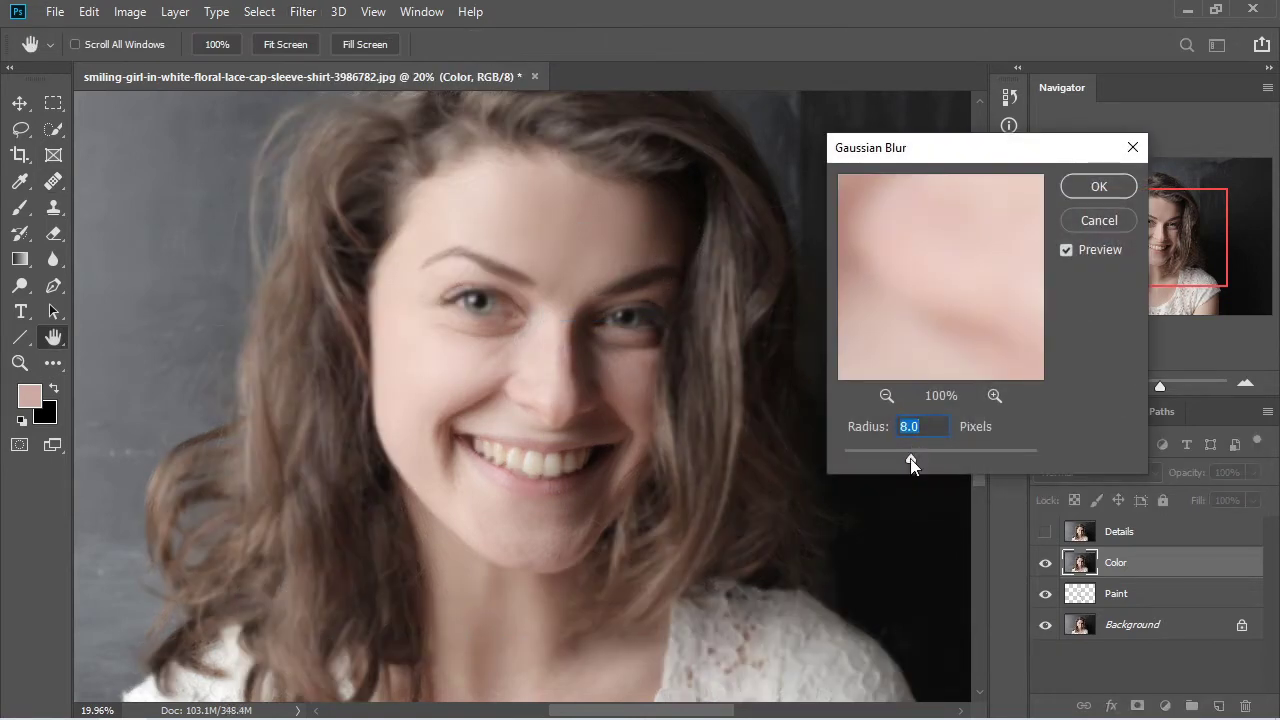
click(1098, 187)
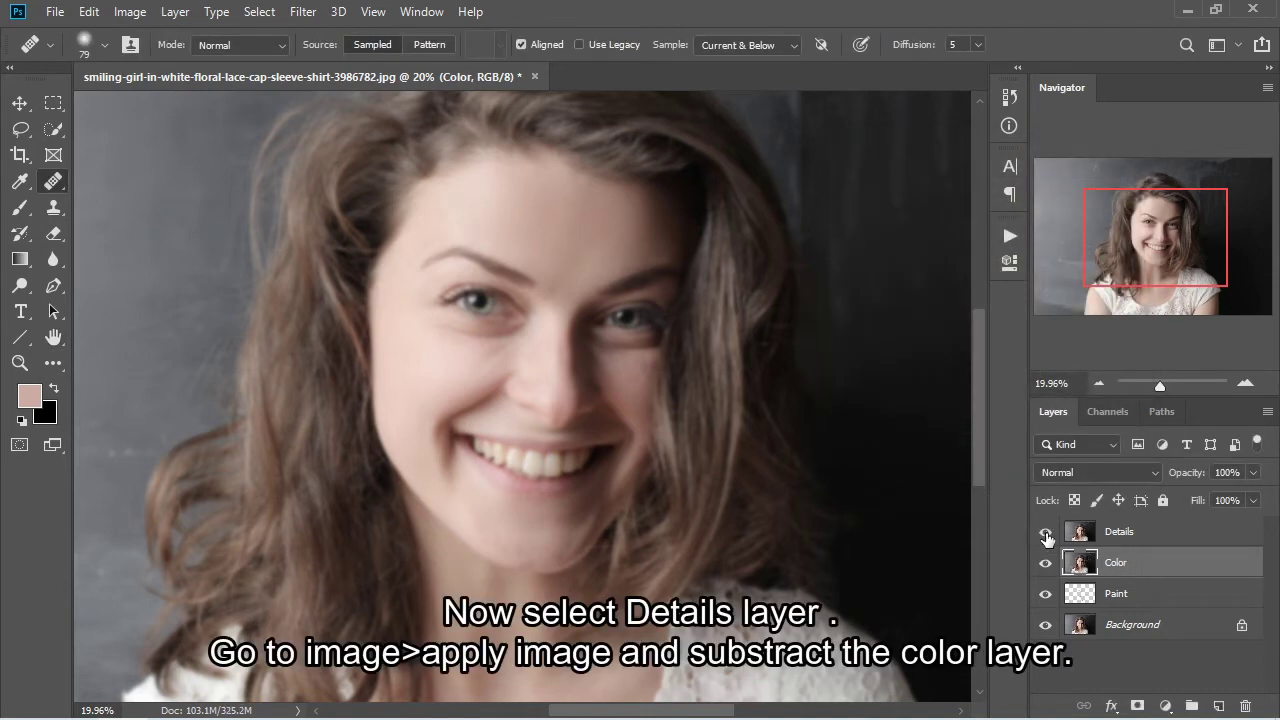
Step: Show the Details layer and use Apply Image on it with the Color layer as source, Subtract blending, scale 2 and offset 128
click(1045, 535)
click(1122, 540)
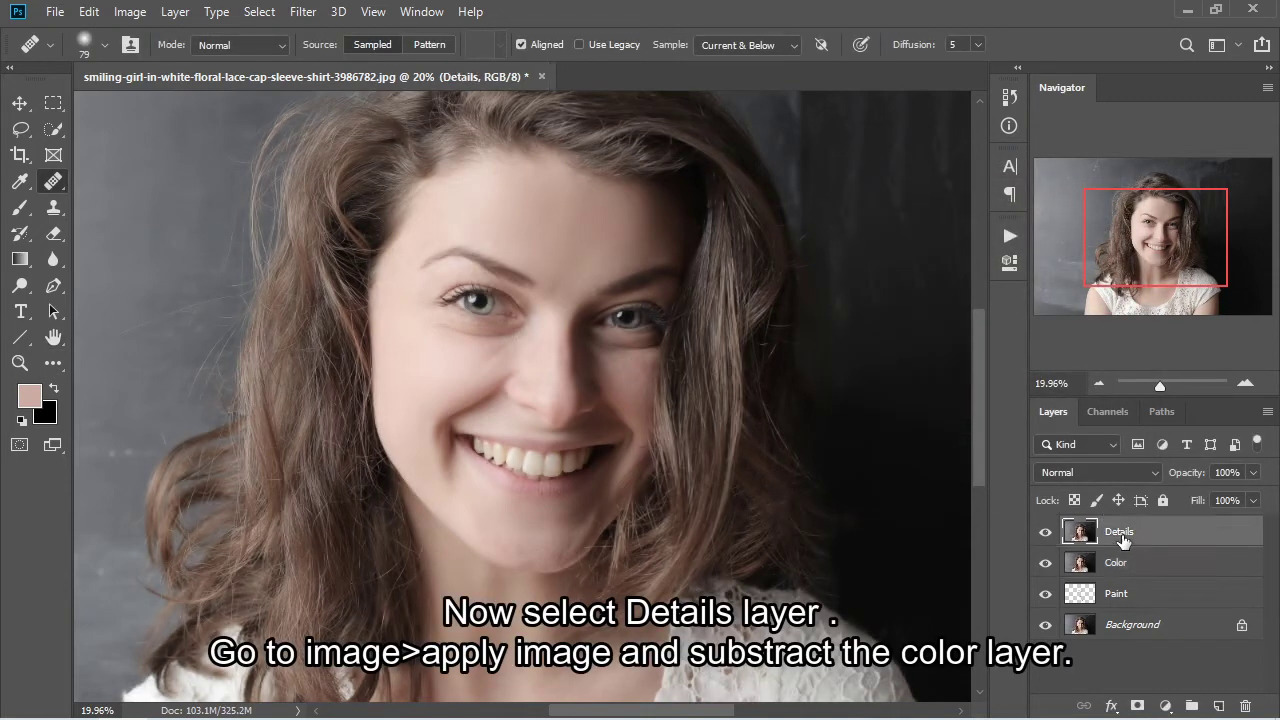
click(130, 12)
click(193, 306)
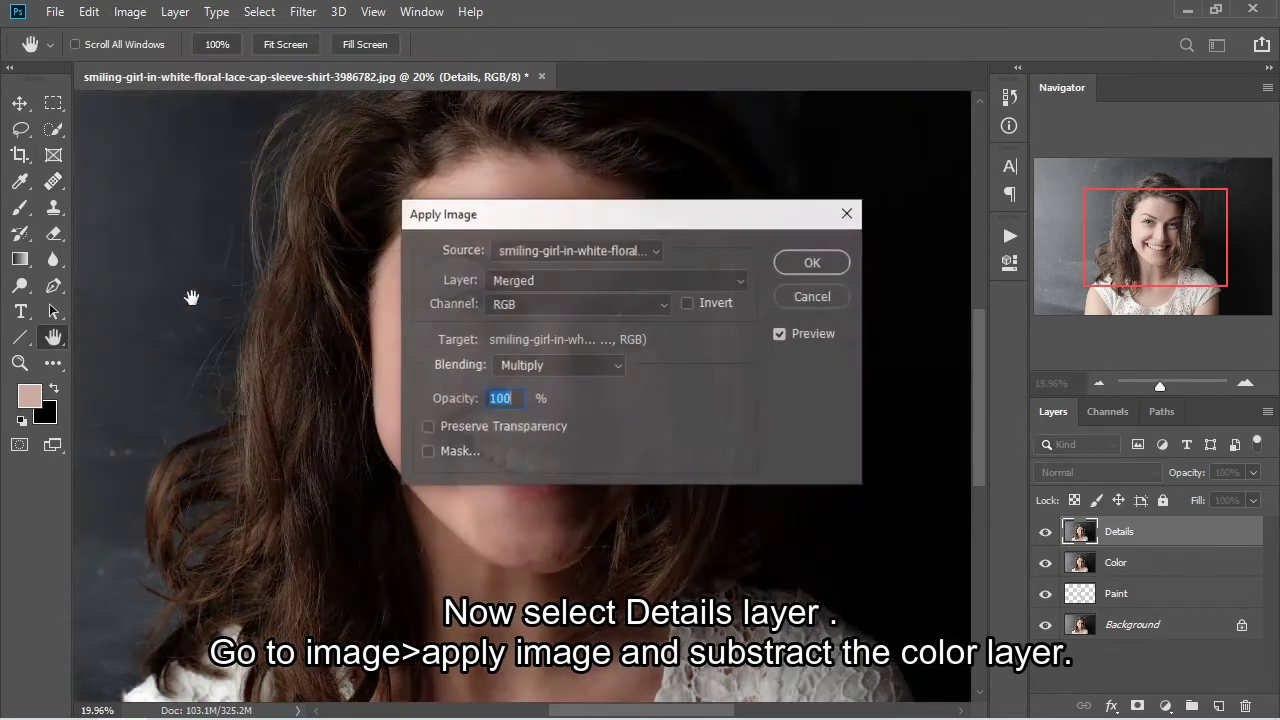
click(528, 282)
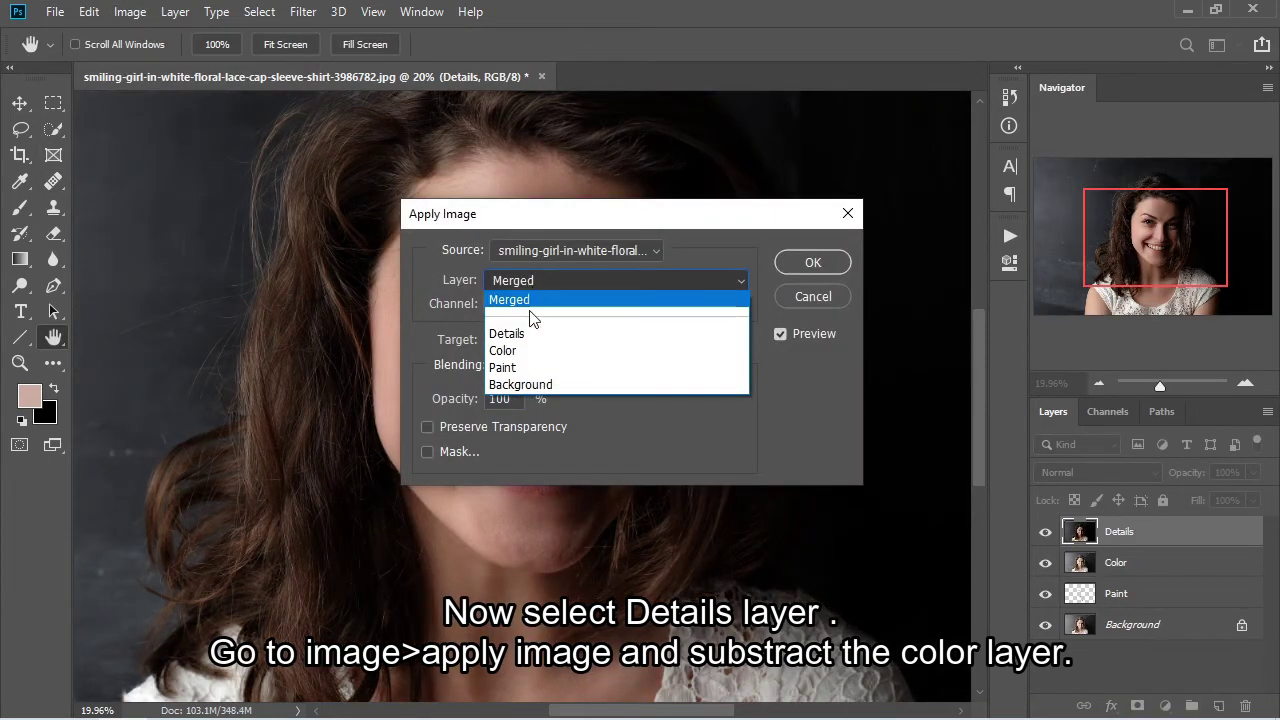
click(514, 354)
click(557, 370)
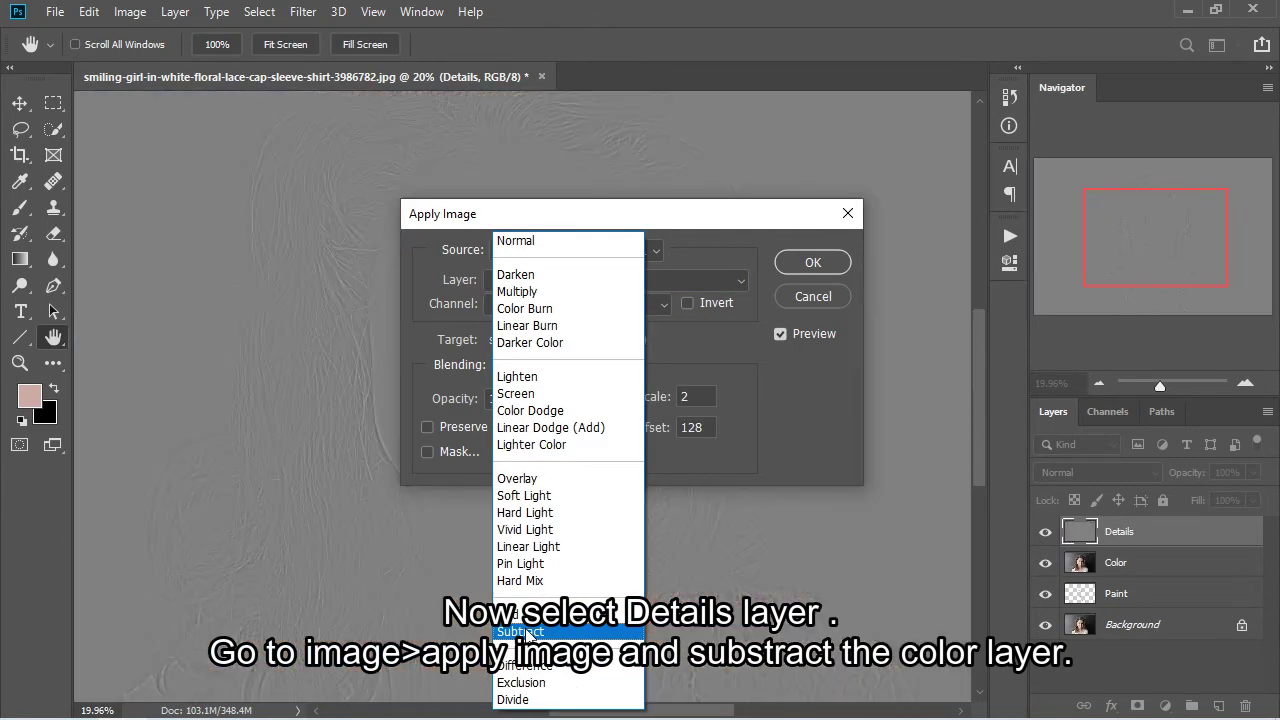
click(520, 632)
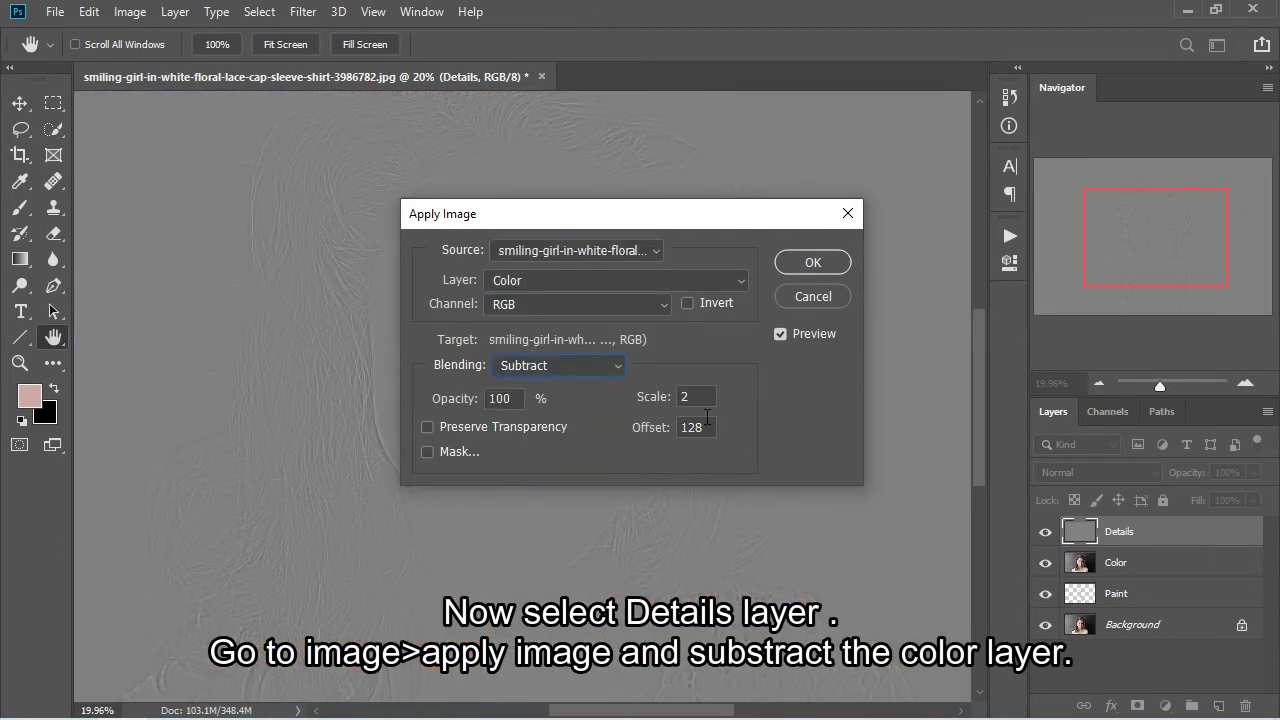
click(811, 262)
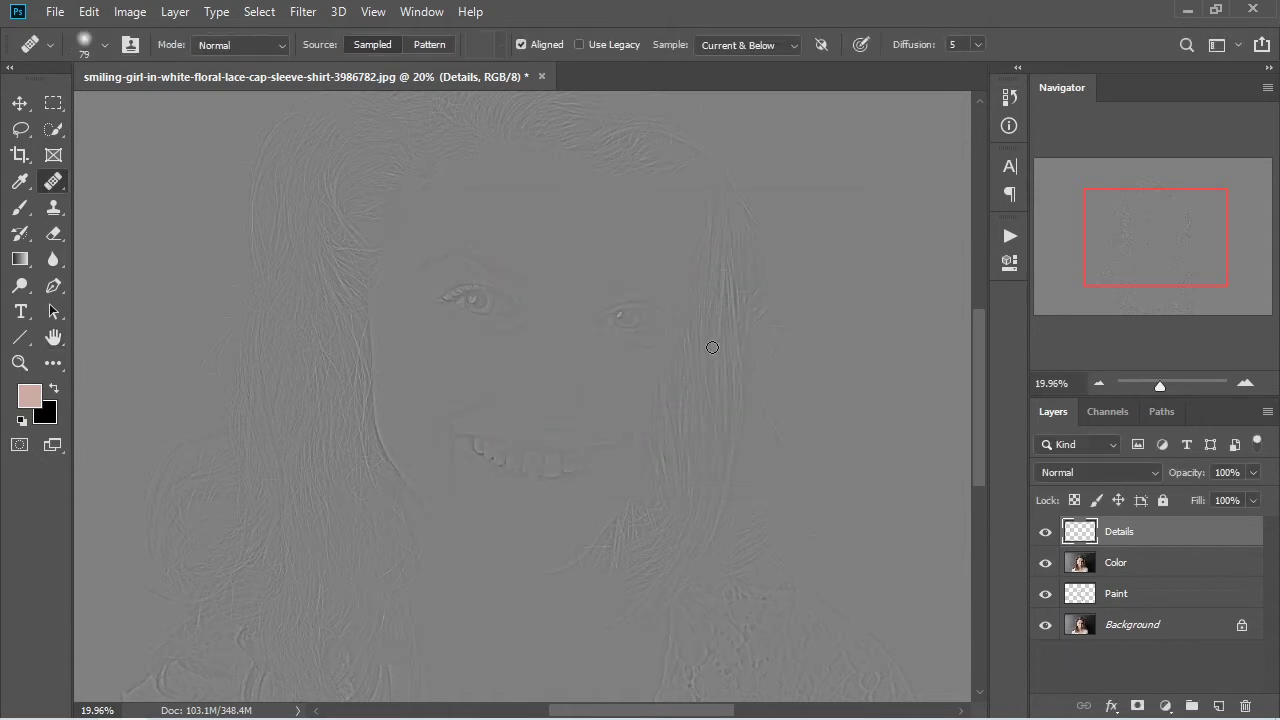
Step: Set the Details layer's blend mode to Linear Light, and group it with the Color layer as Frequency Sep
click(1091, 475)
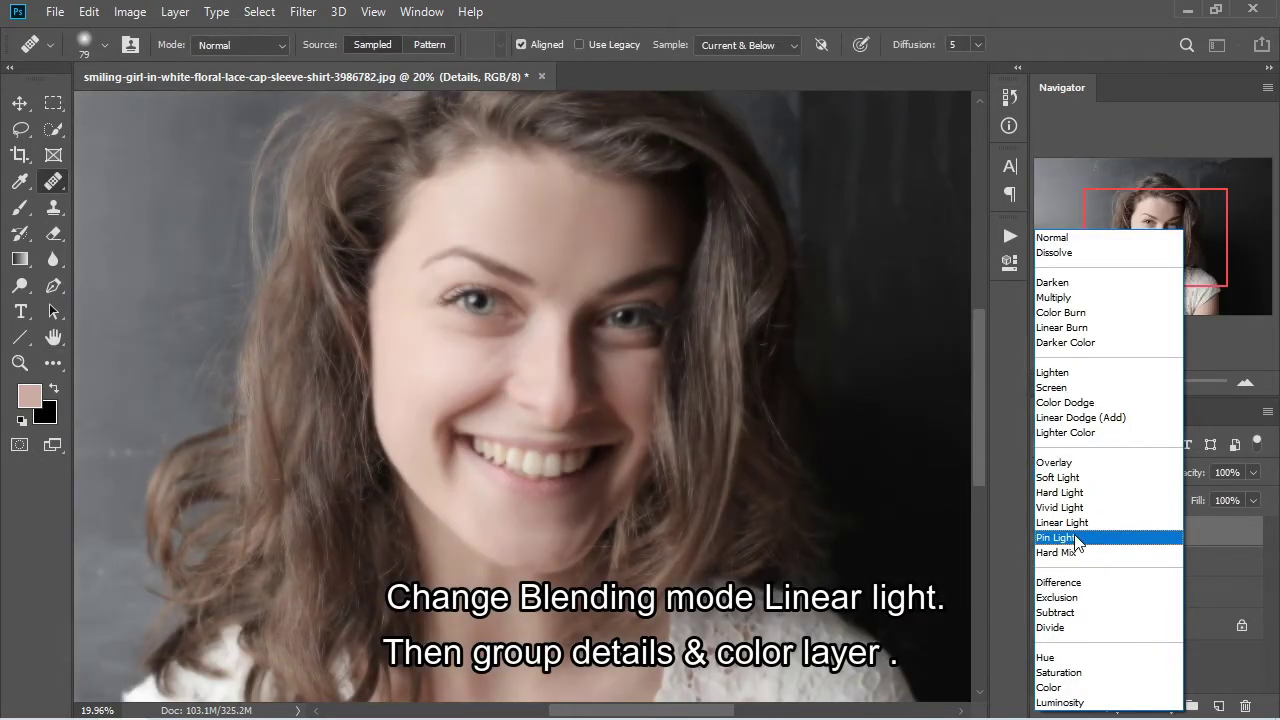
click(1073, 523)
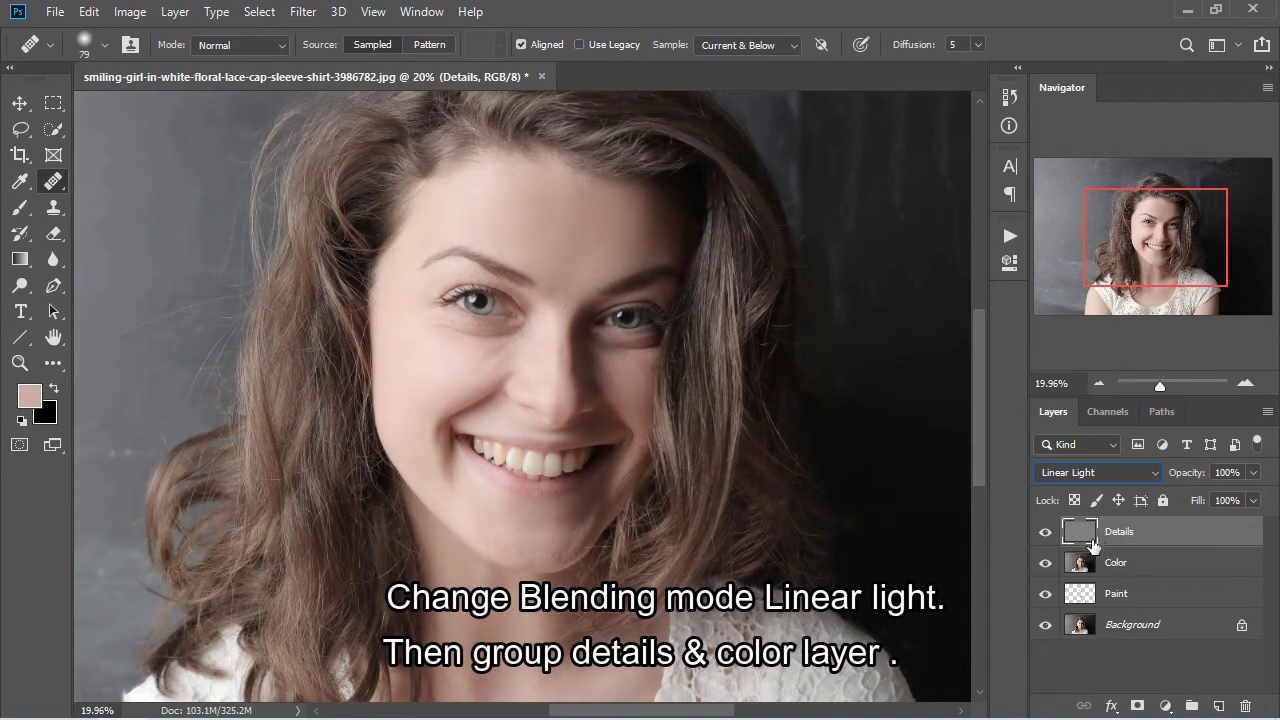
shift+click(1133, 564)
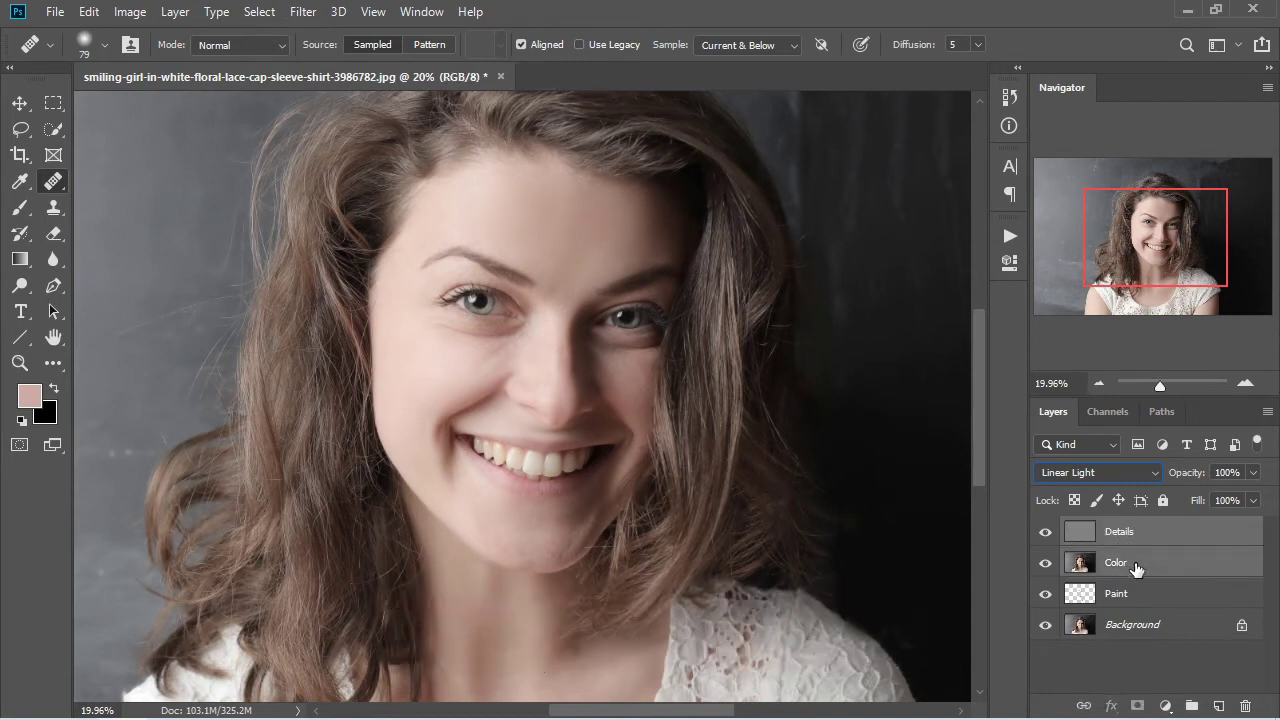
key(ctrl+g)
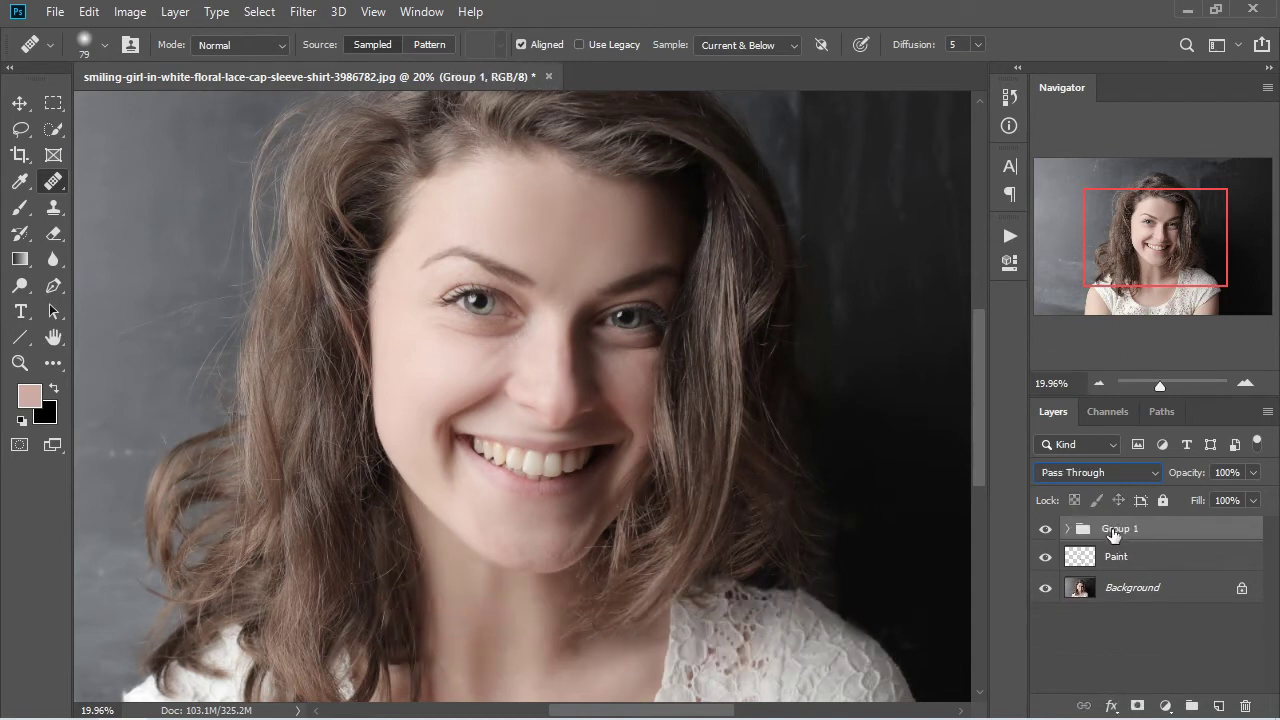
double_click(1115, 530)
key(Return)
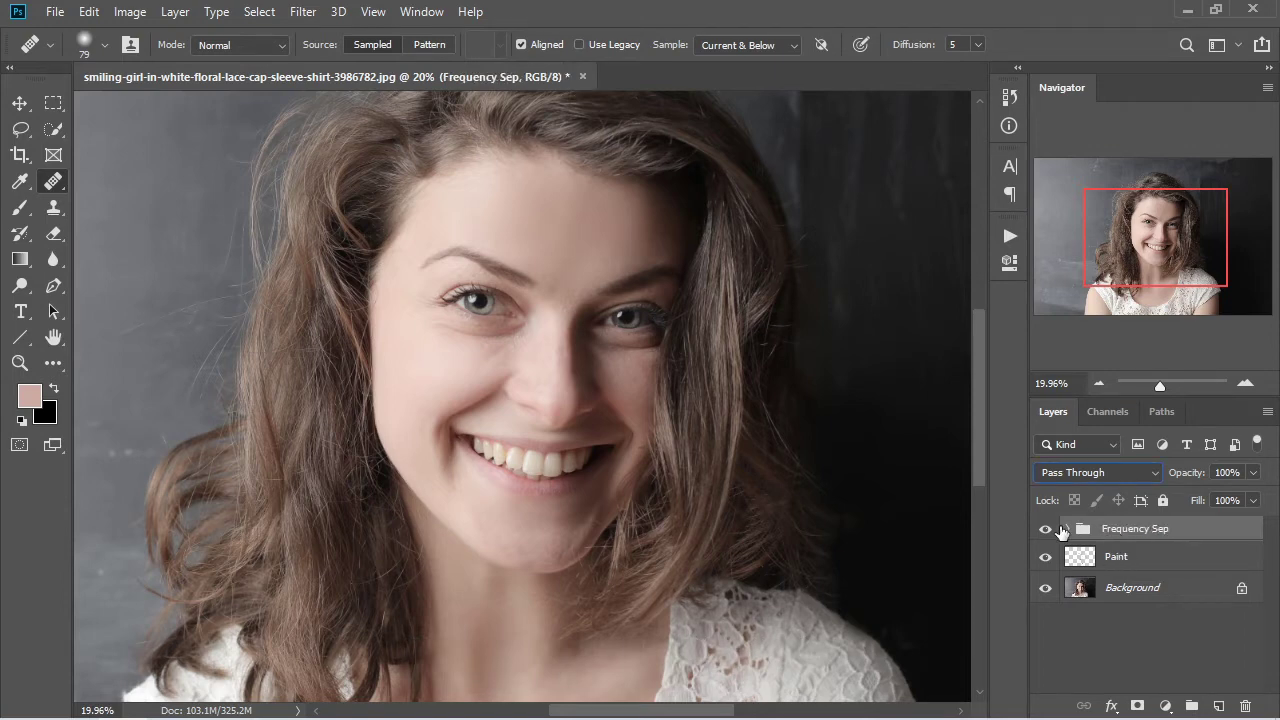
Step: Add a new empty layer named Paint above the Color layer inside the Frequency Sep group
click(1068, 529)
click(1130, 597)
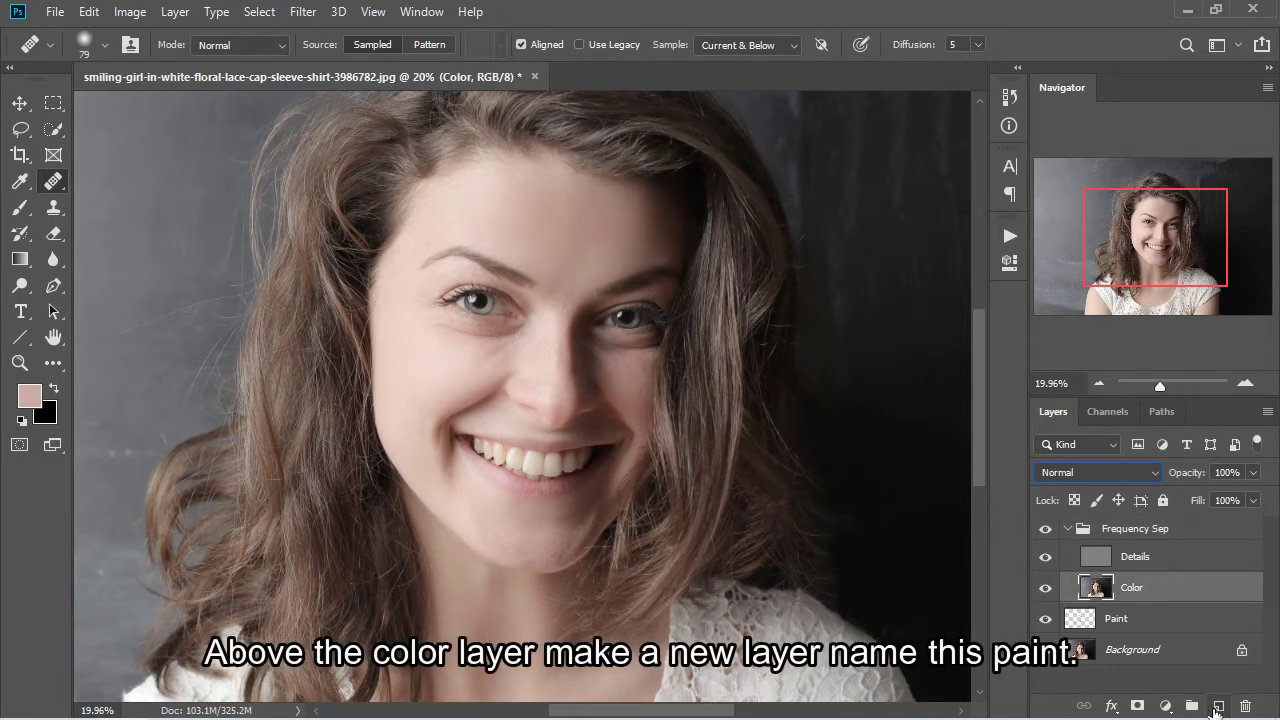
click(1217, 707)
double_click(1138, 587)
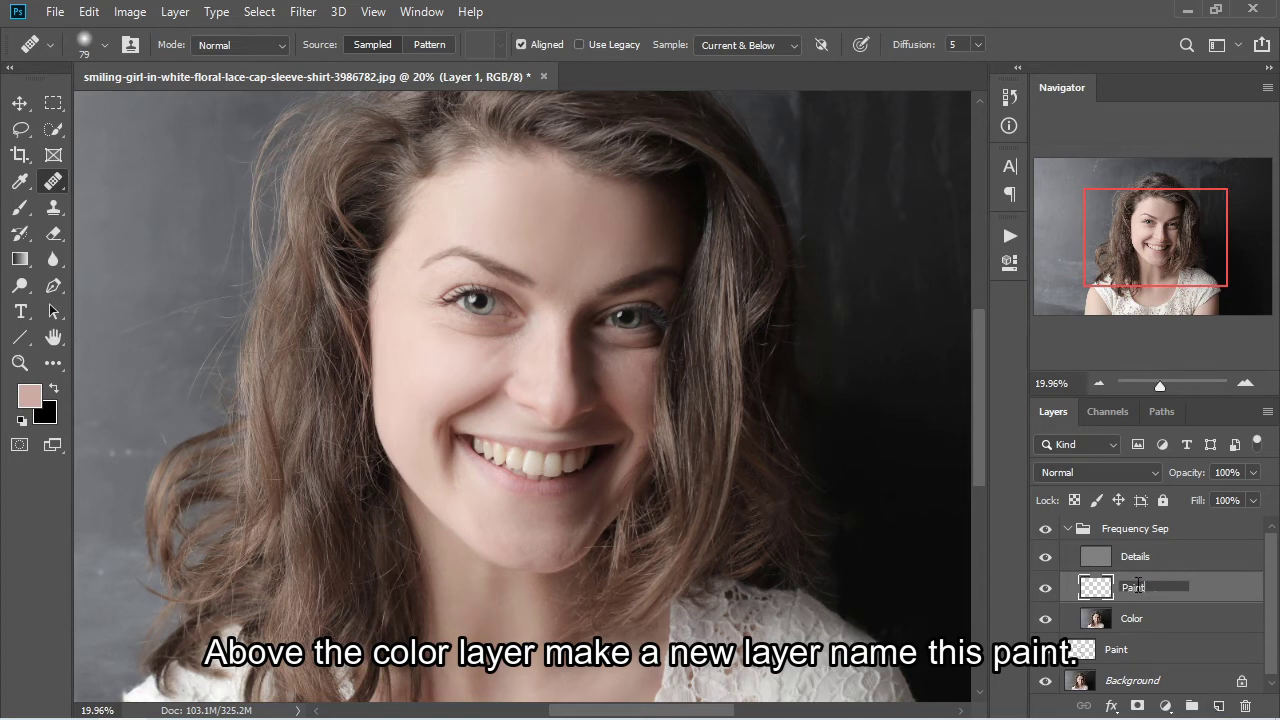
key(Return)
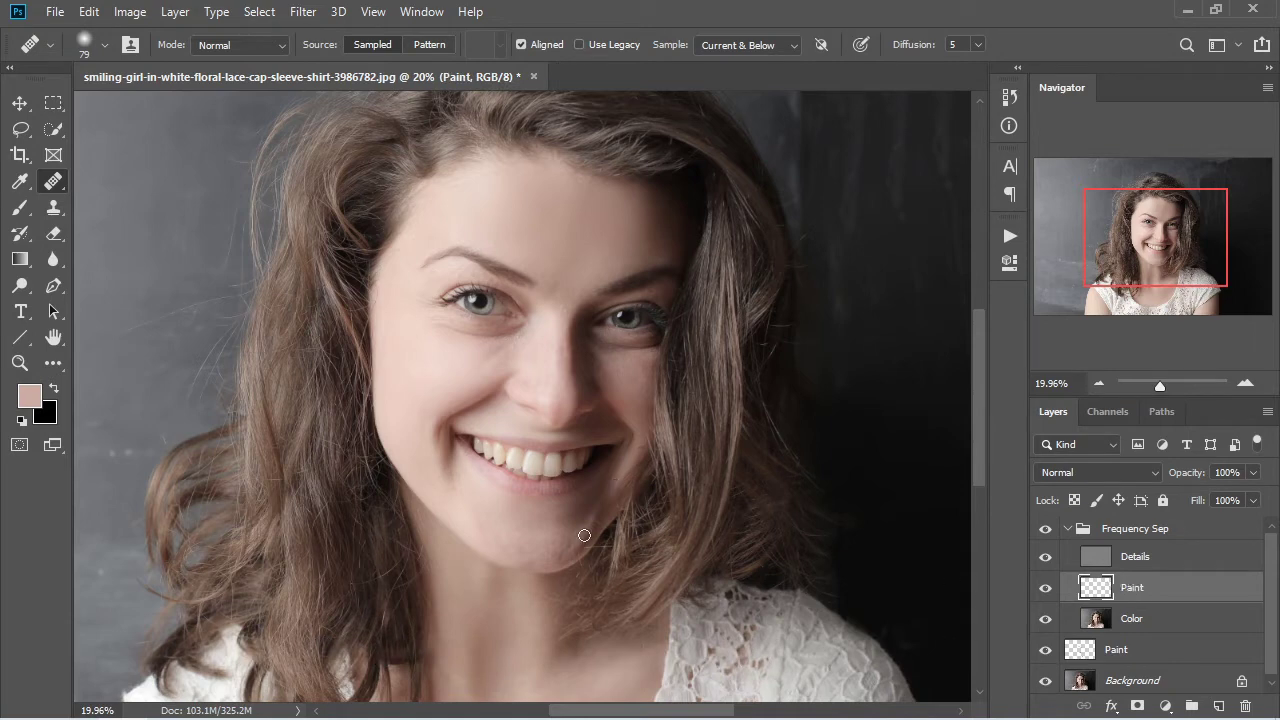
Step: Set the Eyedropper's sample size to 5 by 5 Average and activate the Brush tool for the new Paint layer
click(20, 207)
drag(461, 377, 489, 365)
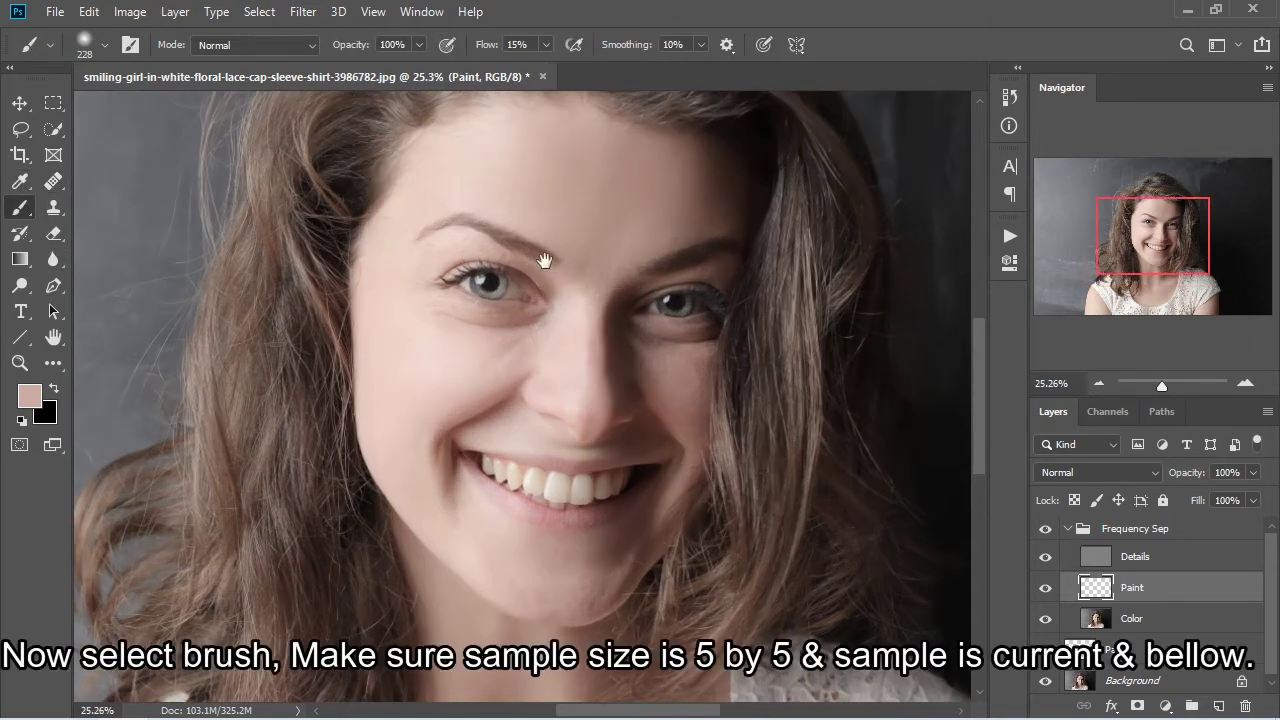
drag(543, 263, 477, 394)
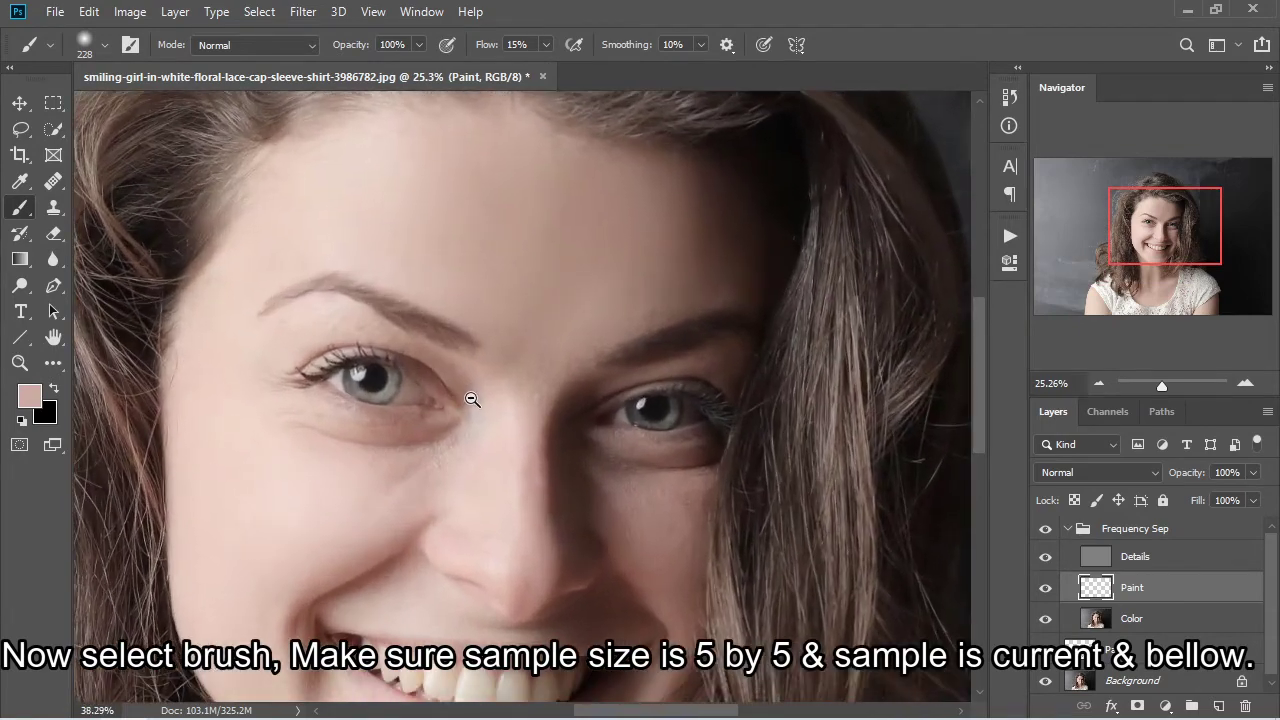
click(22, 185)
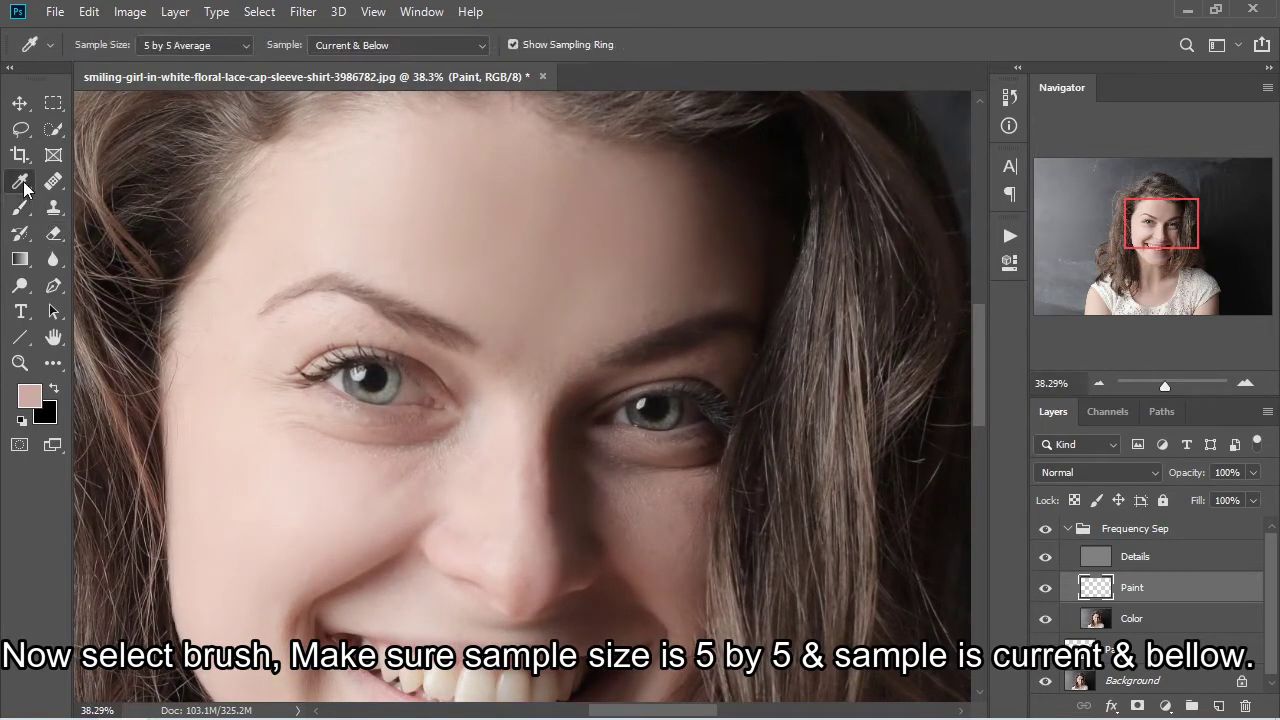
click(187, 45)
click(185, 89)
click(22, 208)
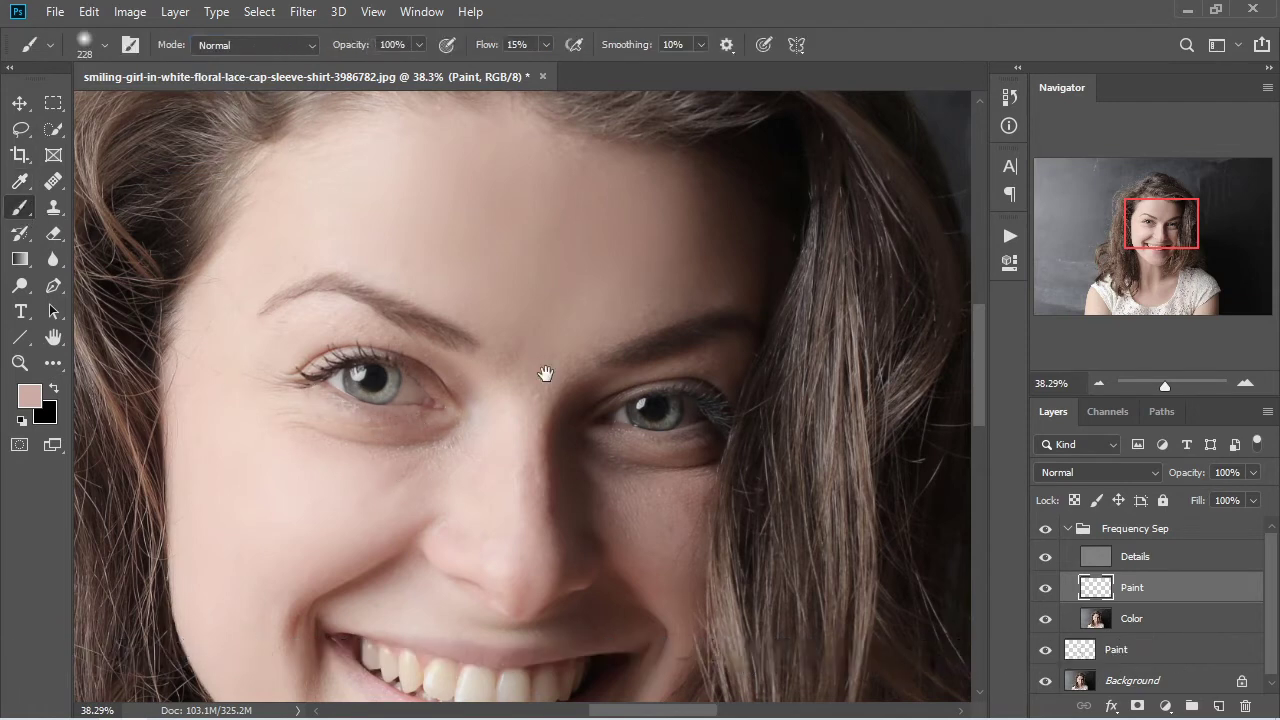
Step: Hide the Details layer and paint sampled skin tones along the nose bridge with a brush reduced to 87 px
mouse_move(543, 374)
mouse_down()
mouse_move(457, 280)
mouse_move(432, 311)
mouse_move(474, 323)
mouse_move(484, 297)
mouse_up()
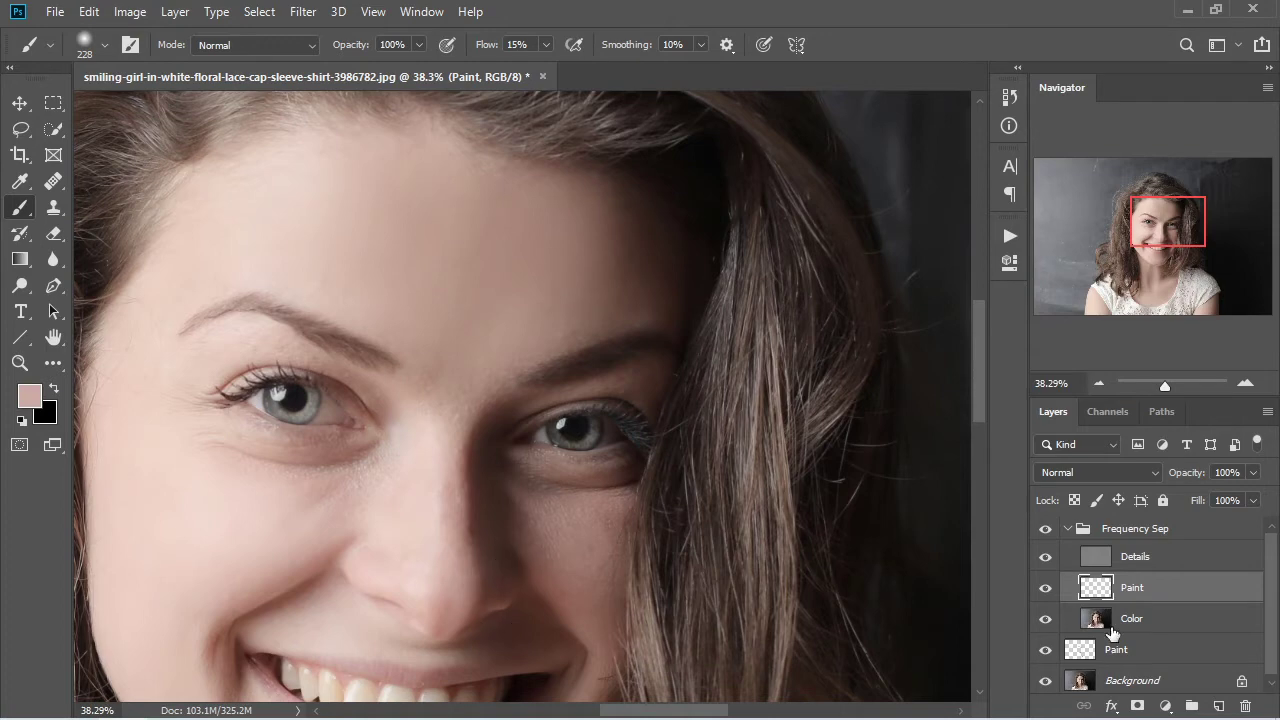
click(1045, 557)
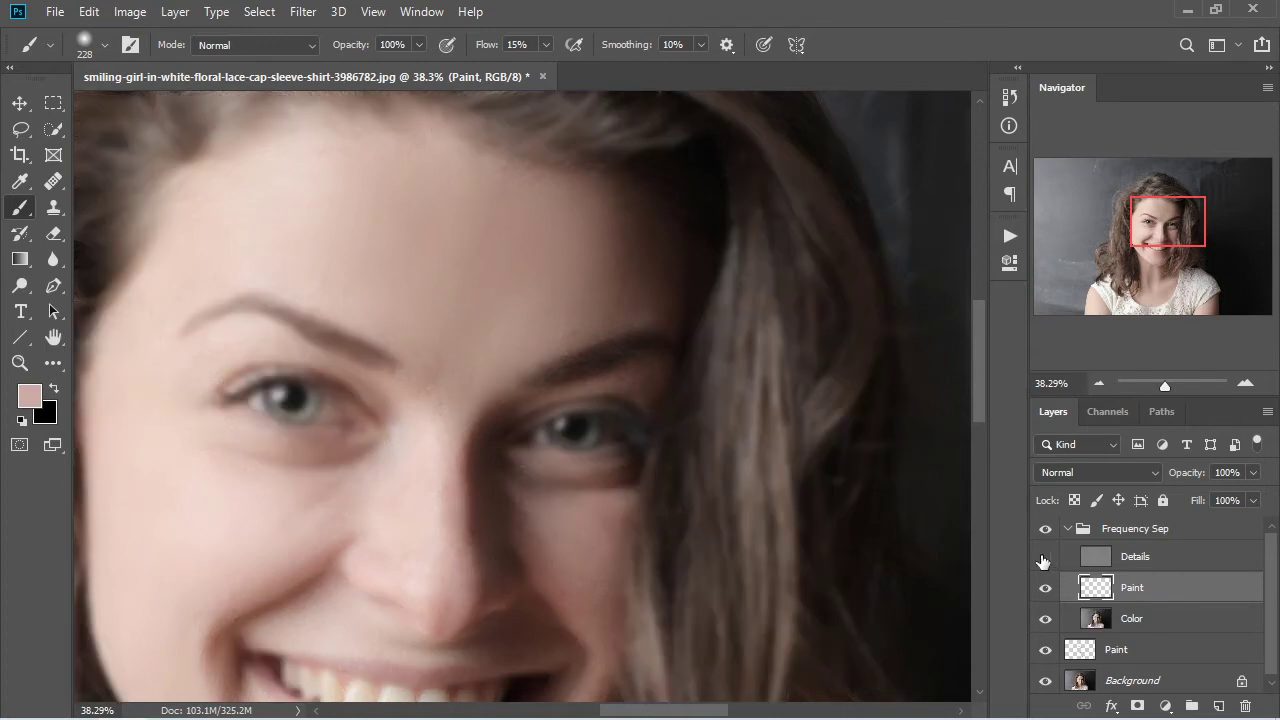
drag(434, 380, 386, 414)
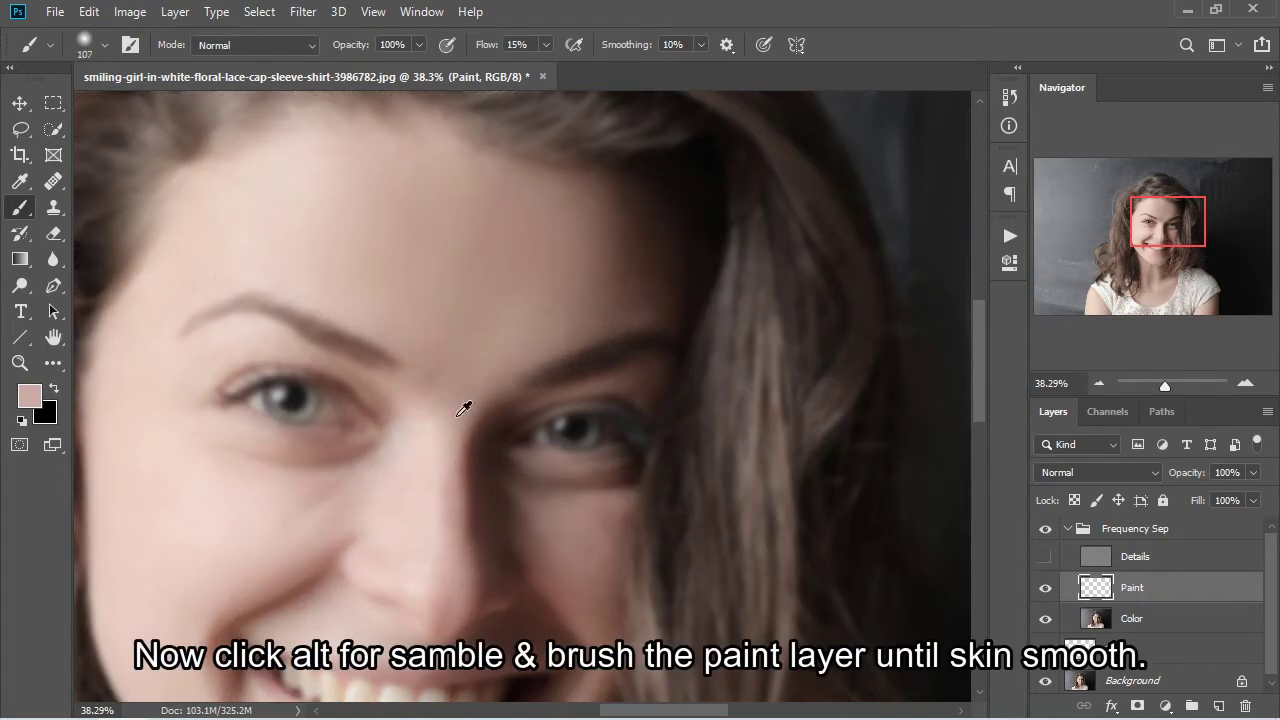
drag(450, 471, 466, 457)
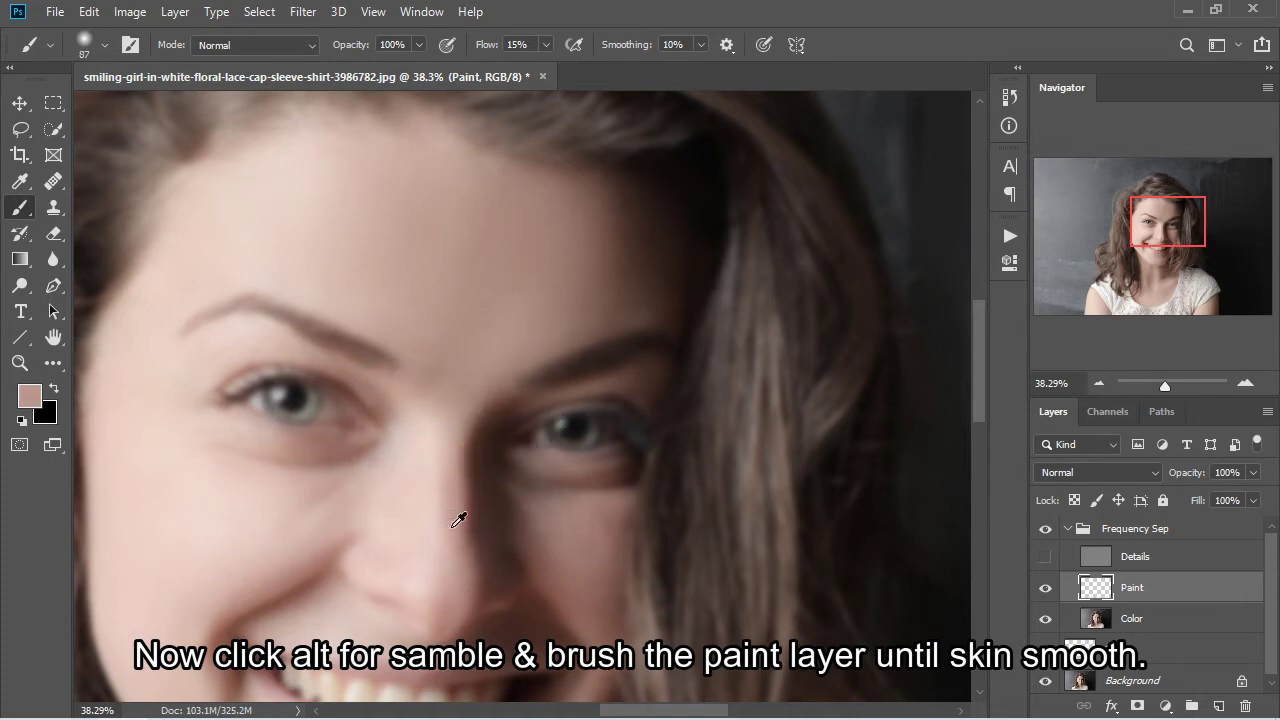
alt+click(469, 492)
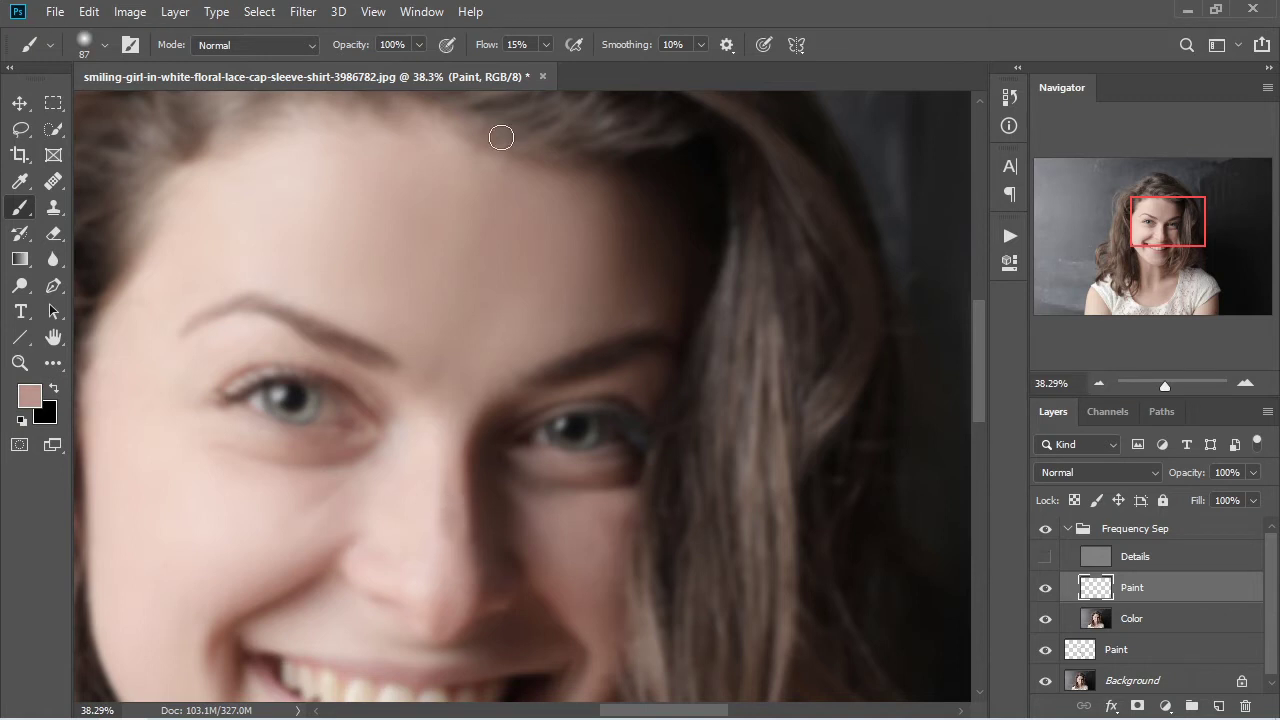
Step: Set the brush flow to 12% and paint sampled skin tones along the bridge and side of the nose
click(533, 48)
text(1)
alt+click(447, 472)
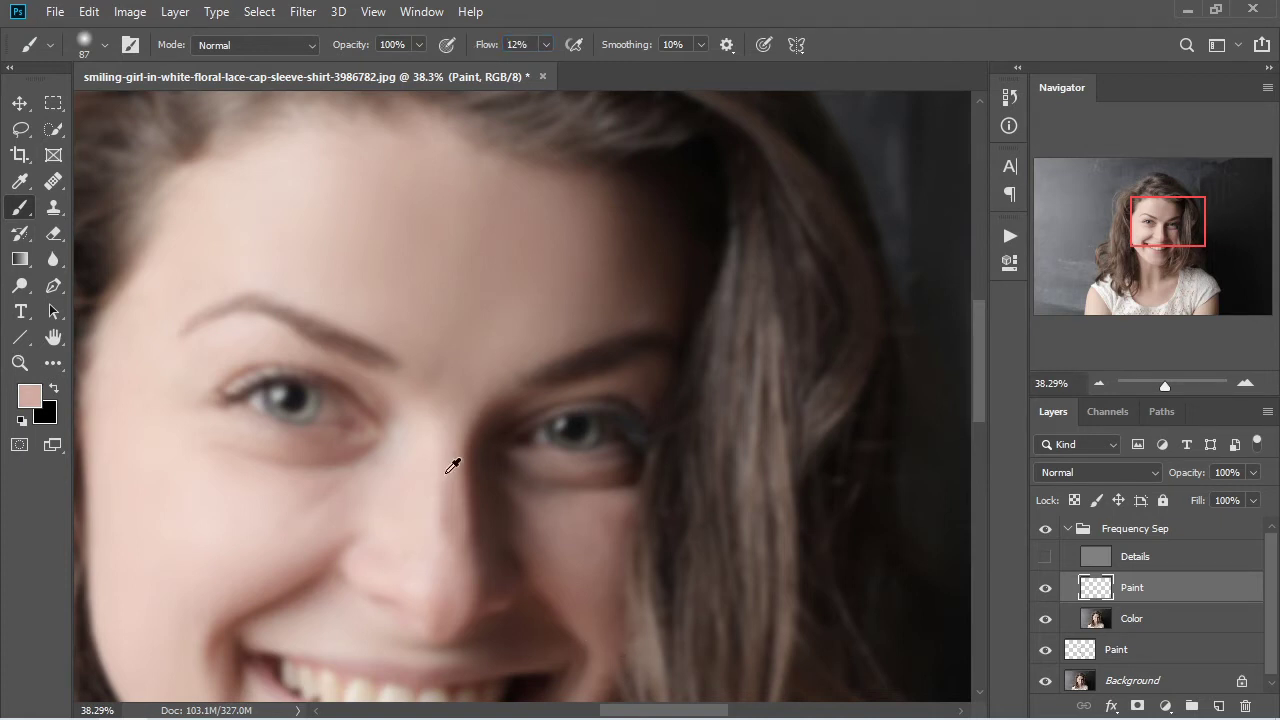
alt+click(449, 459)
alt+click(449, 564)
alt+click(455, 556)
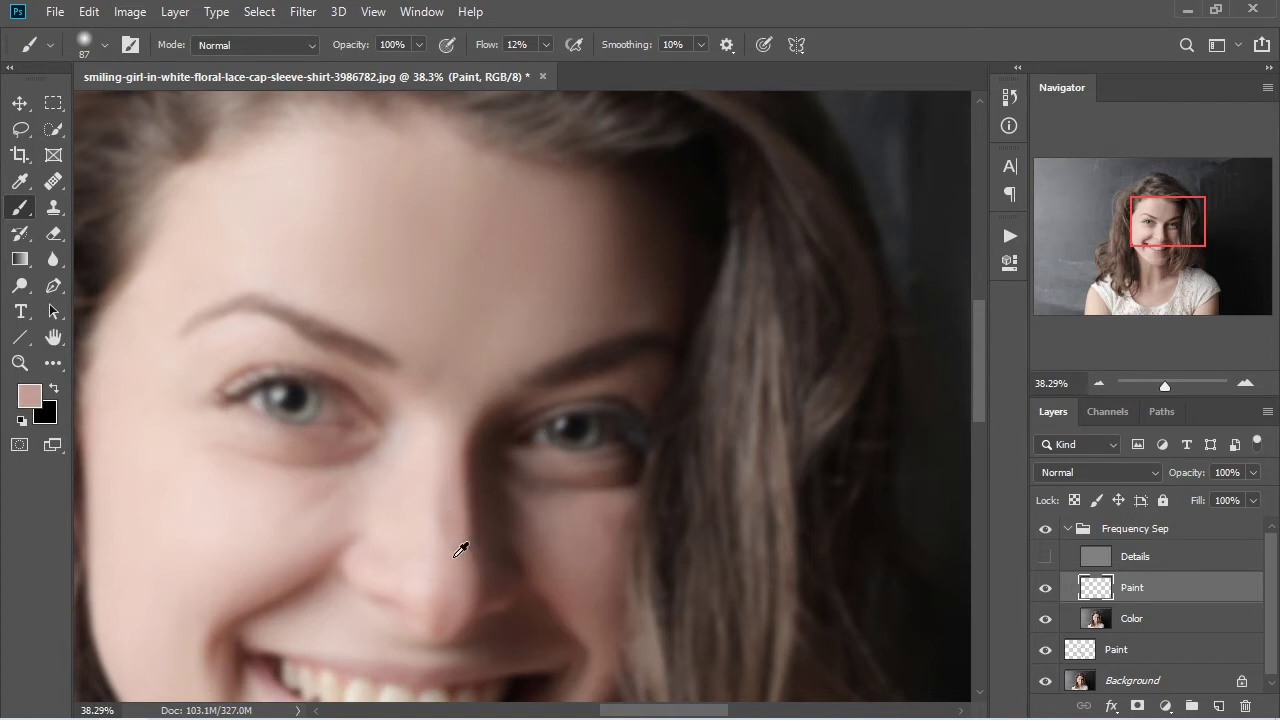
alt+click(451, 452)
Step: Show the Details layer, hide the Color layer, and blend sampled tones along the shaded edge of the nose
click(1043, 558)
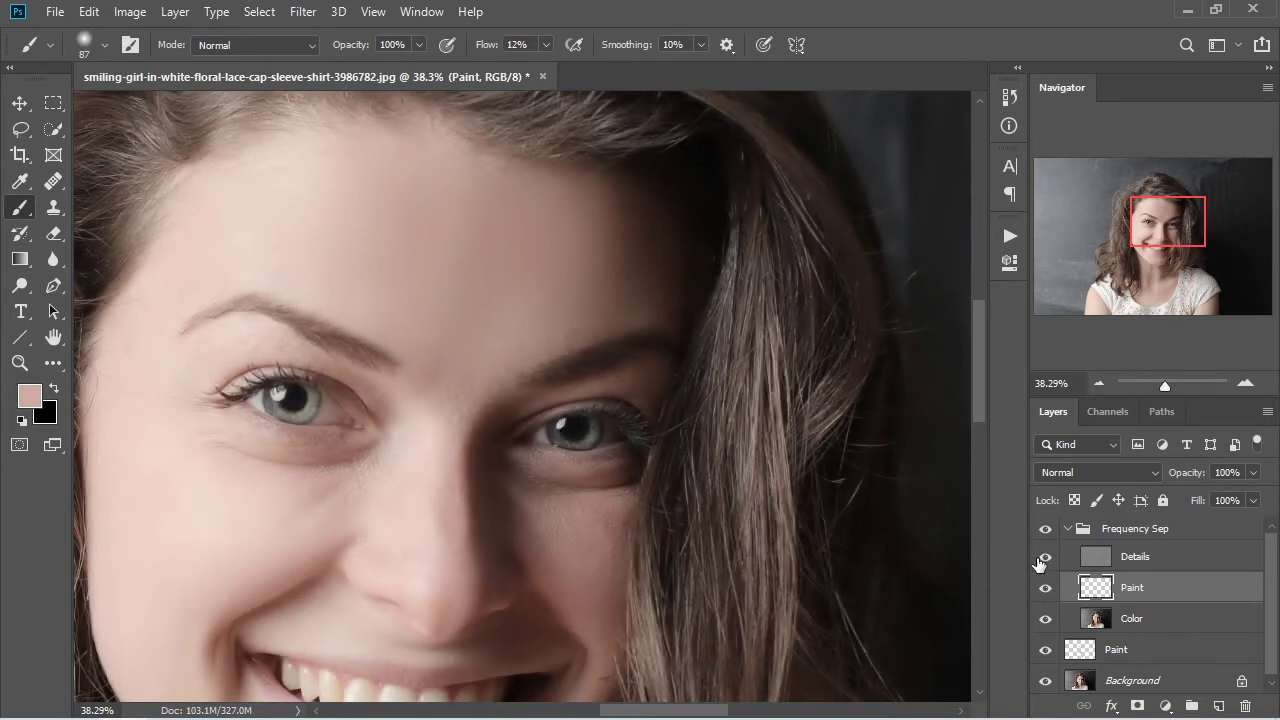
click(1045, 618)
alt+click(449, 480)
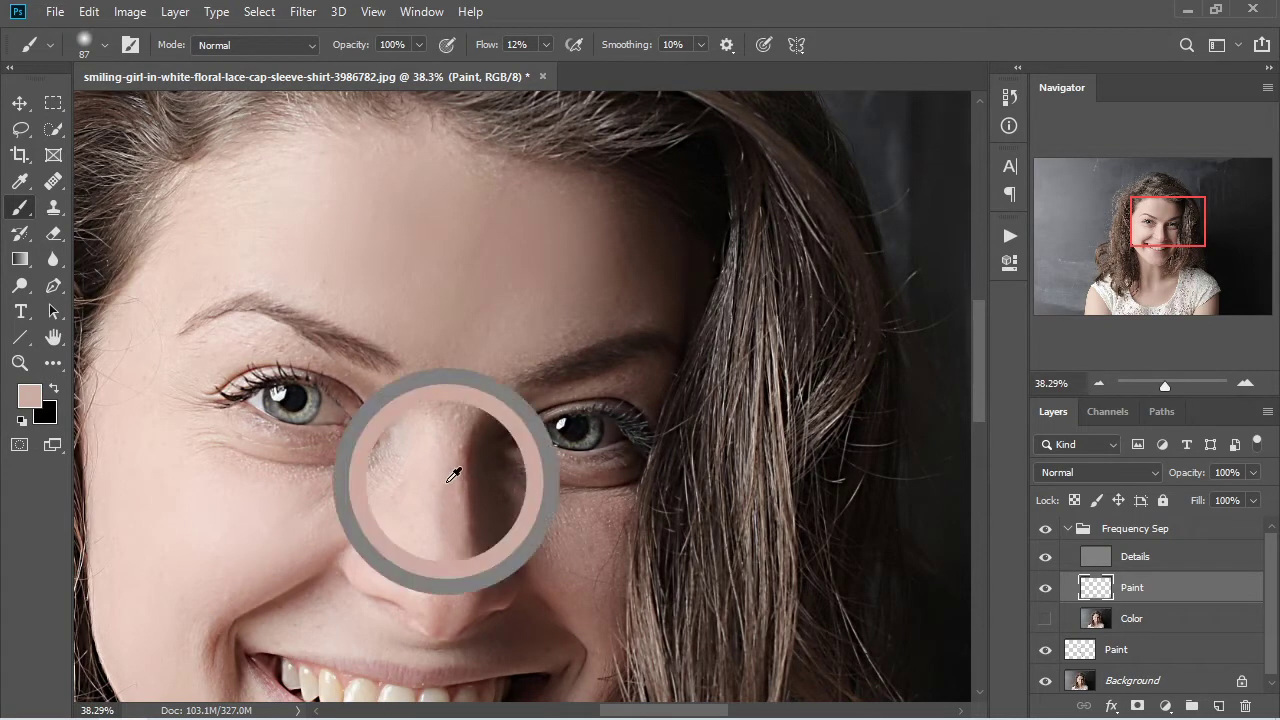
alt+click(452, 535)
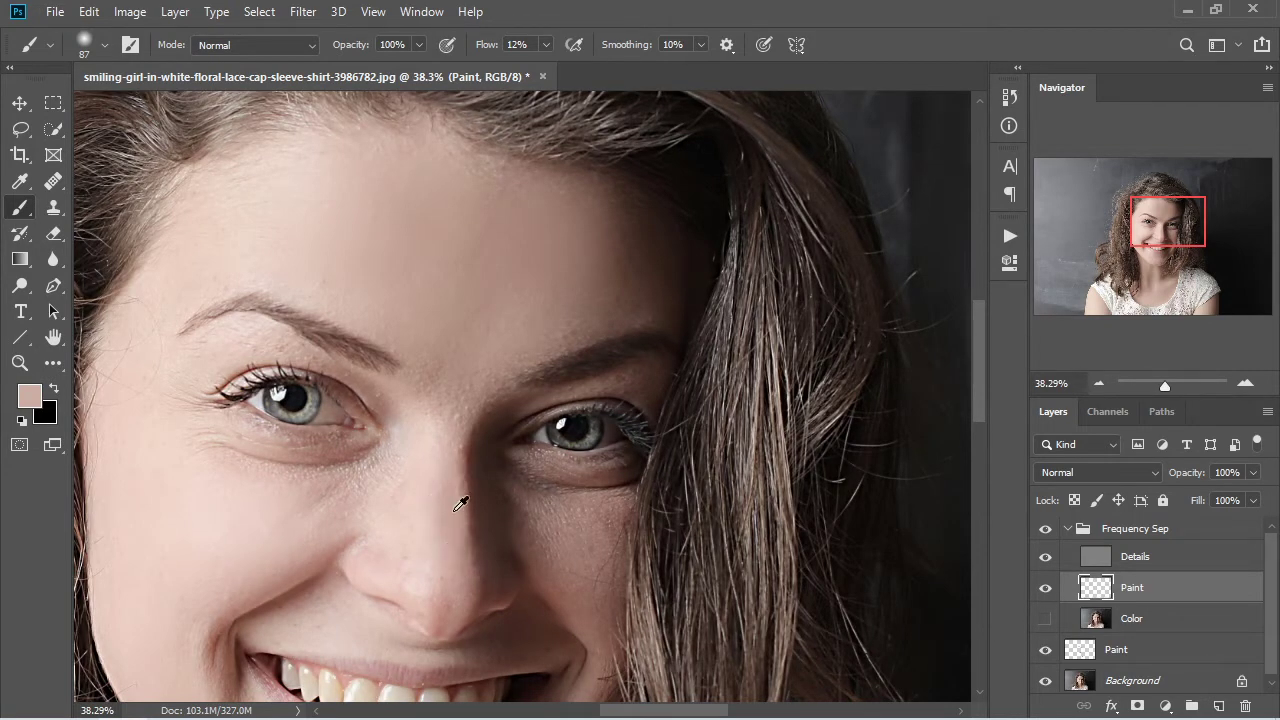
alt+click(451, 493)
alt+click(460, 540)
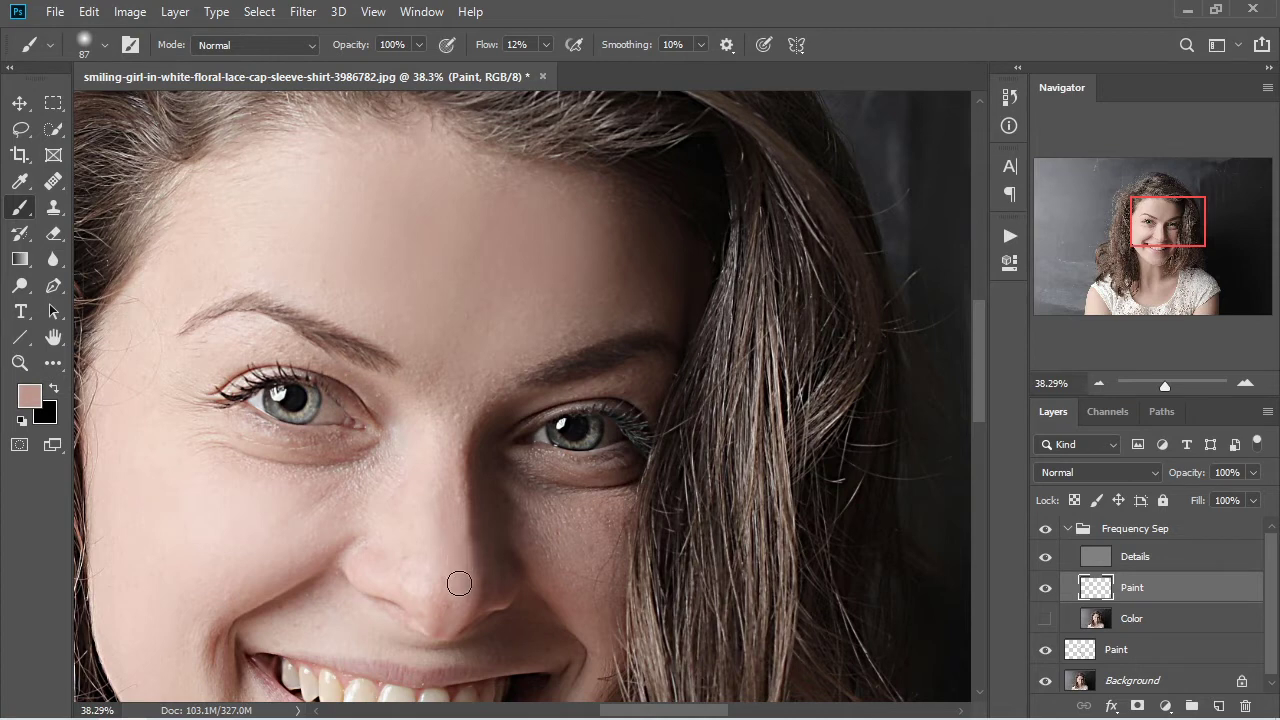
Step: Set the brush size to 102 px and paint sampled skin tones on the middle of the forehead
mouse_move(456, 300)
mouse_down()
mouse_move(451, 406)
mouse_move(412, 405)
mouse_up()
alt+right_click(441, 386)
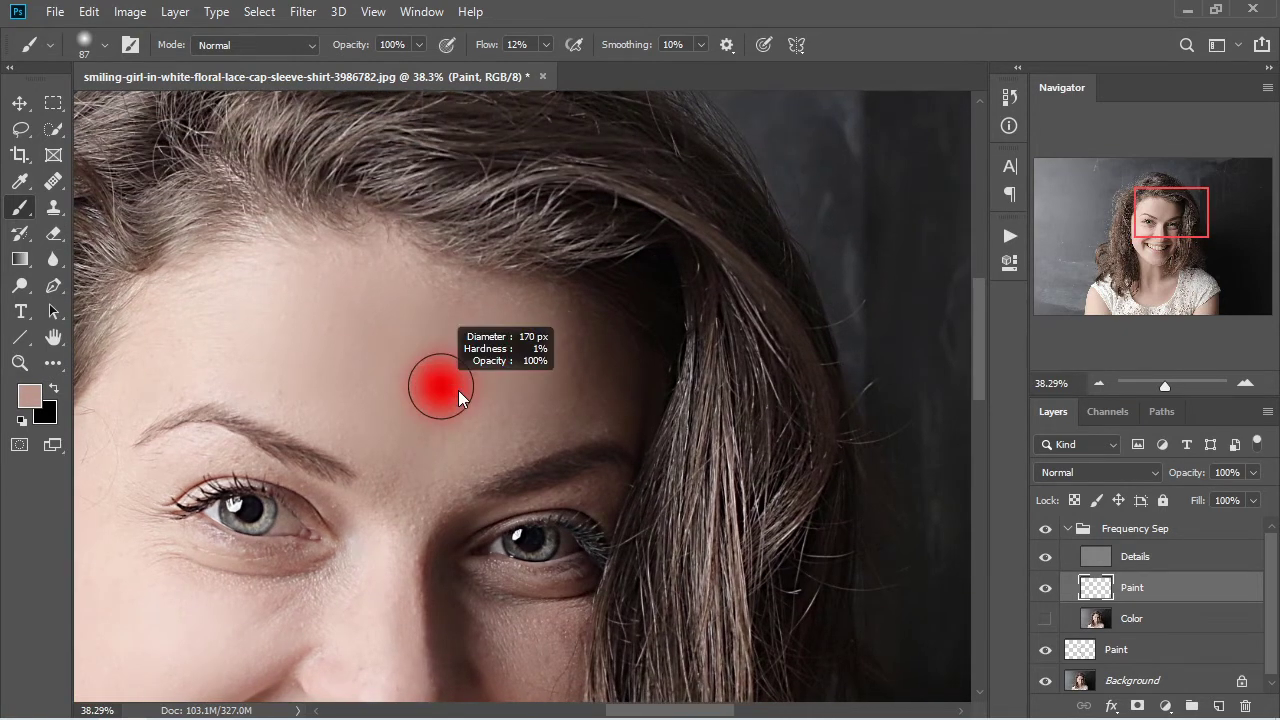
alt+click(464, 344)
drag(439, 351, 423, 371)
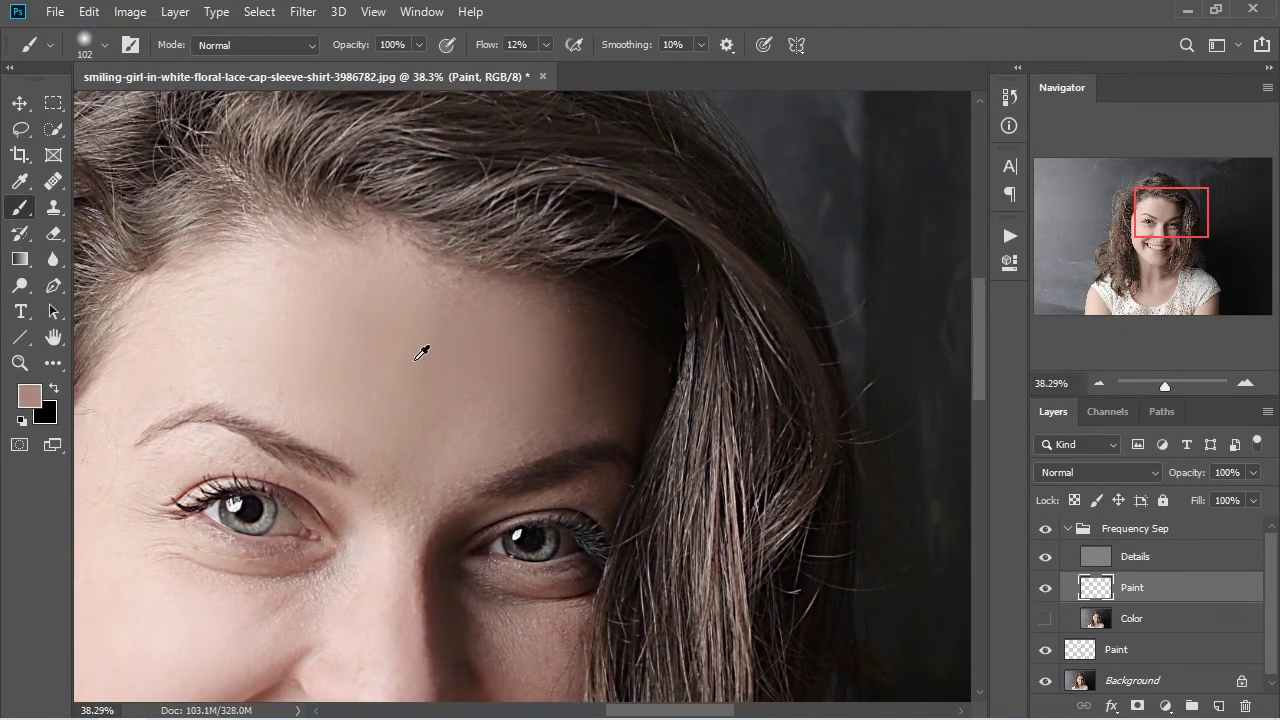
alt+click(420, 374)
Step: Blend sampled skin tones between the eyebrows and down the upper nose bridge with a 134 px brush
alt+click(400, 453)
drag(385, 473, 406, 511)
alt+click(400, 470)
mouse_move(371, 467)
mouse_down()
mouse_move(388, 525)
mouse_move(405, 535)
mouse_up()
alt+click(405, 479)
alt+click(402, 487)
mouse_move(377, 468)
mouse_down()
mouse_move(386, 517)
mouse_move(379, 503)
mouse_up()
alt+click(386, 532)
alt+click(396, 487)
alt+click(366, 518)
alt+click(416, 476)
mouse_move(398, 468)
mouse_down()
mouse_move(403, 480)
mouse_move(405, 458)
mouse_move(403, 605)
mouse_up()
alt+click(423, 504)
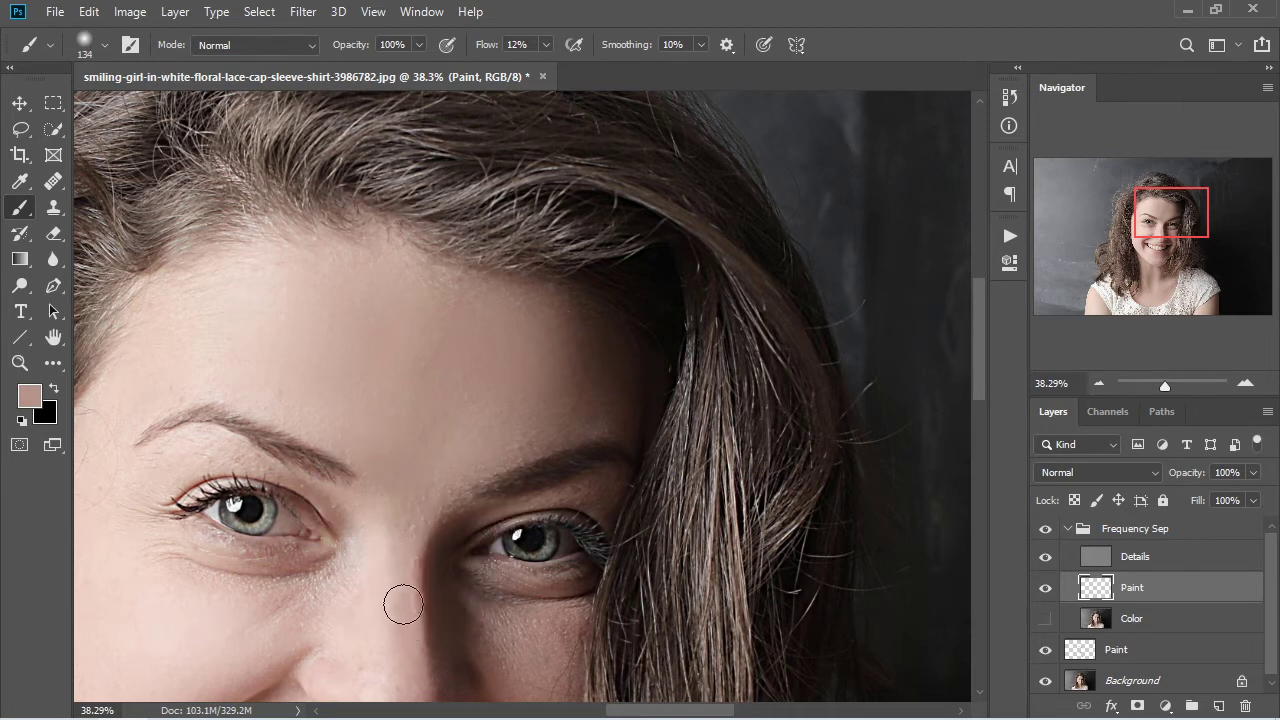
alt+click(406, 602)
Step: Even out the light-to-shadow transition across the central forehead with sampled skin tones
alt+click(490, 440)
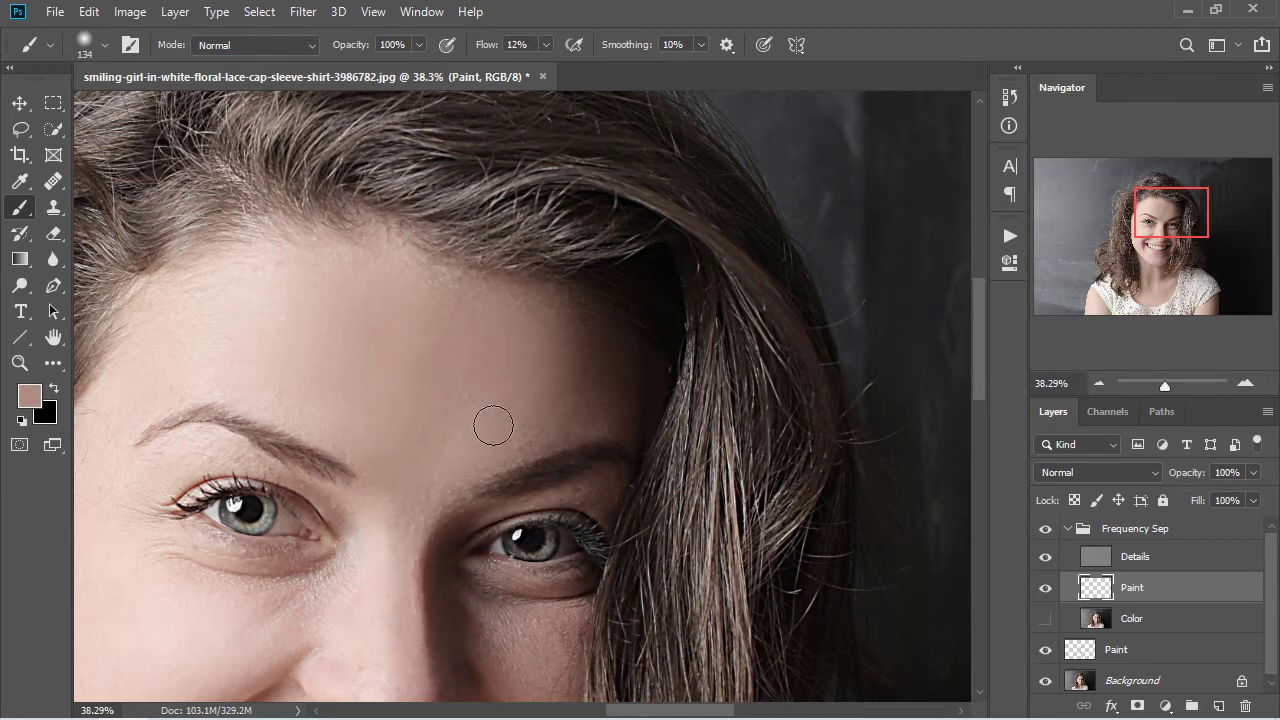
alt+click(441, 331)
mouse_move(434, 328)
mouse_down()
mouse_move(440, 346)
mouse_move(414, 383)
mouse_up()
alt+click(442, 326)
alt+click(429, 347)
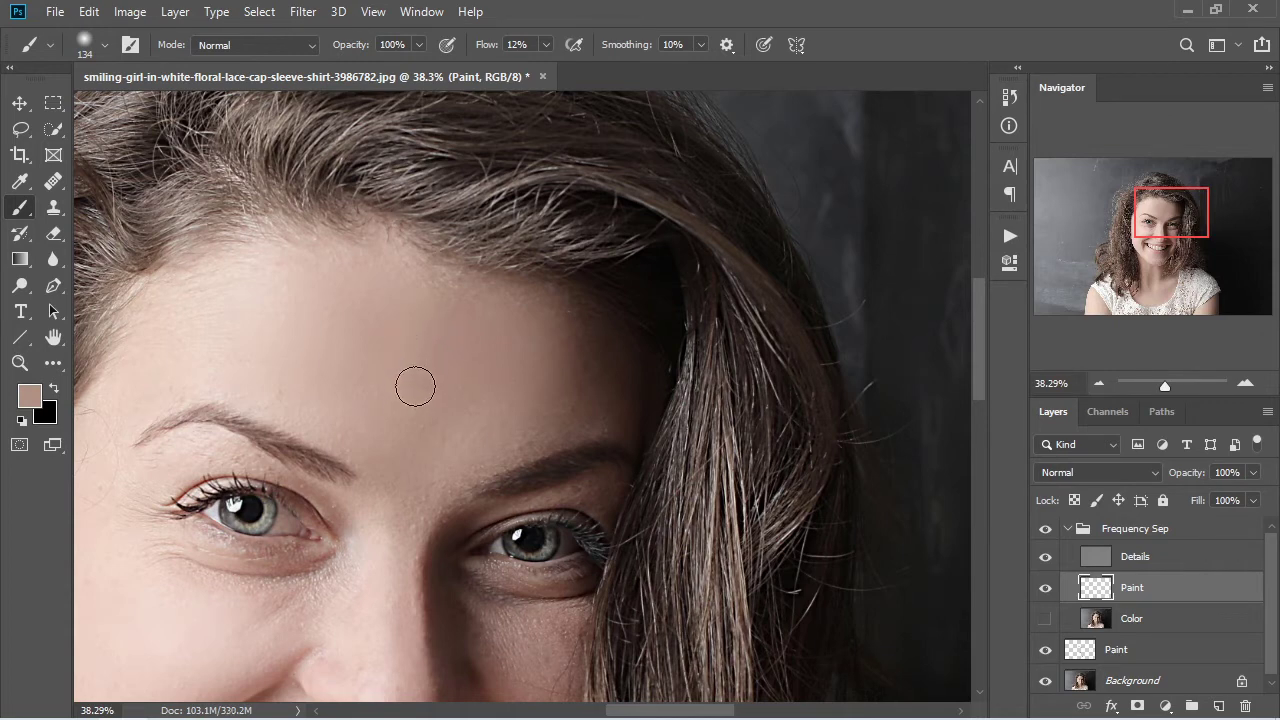
alt+click(281, 307)
alt+click(320, 310)
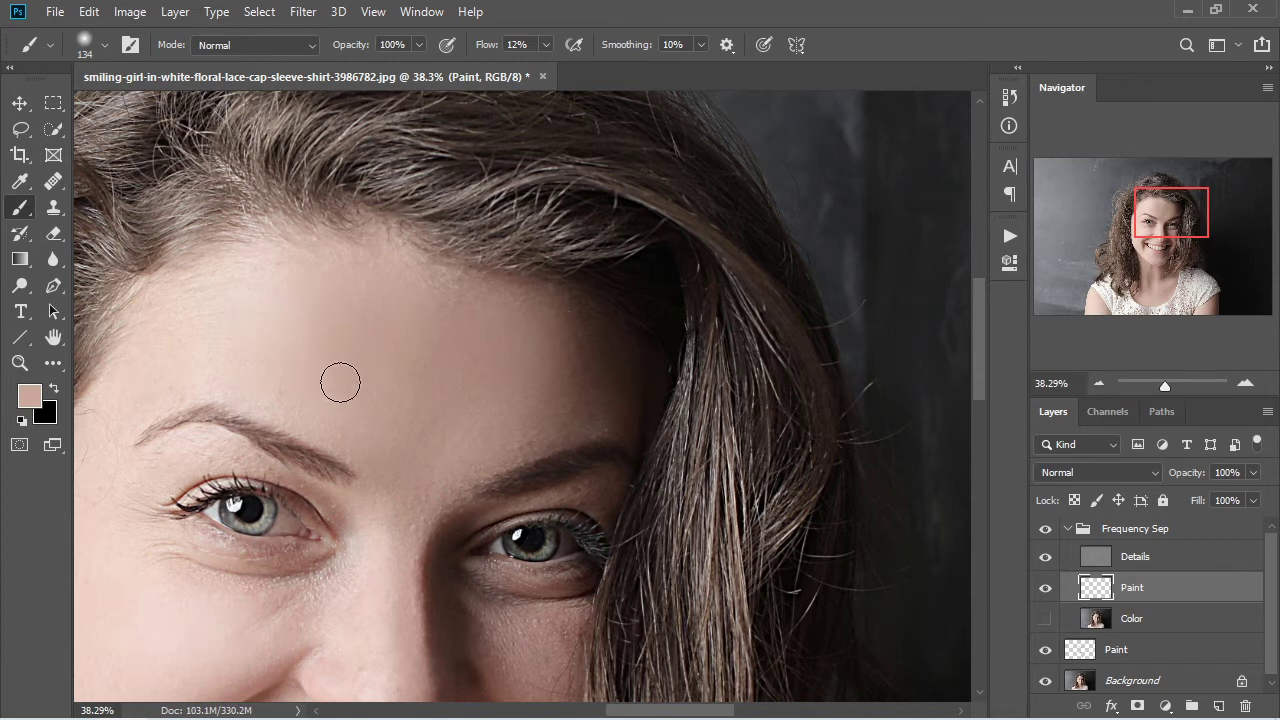
Step: Smooth the shaded side of the forehead and the area between the brows with sampled tones
mouse_move(516, 379)
mouse_down()
mouse_move(300, 371)
mouse_move(326, 397)
mouse_move(275, 445)
mouse_move(334, 374)
mouse_move(305, 403)
mouse_up()
alt+click(323, 355)
alt+click(328, 359)
alt+click(314, 410)
alt+click(333, 388)
alt+click(264, 418)
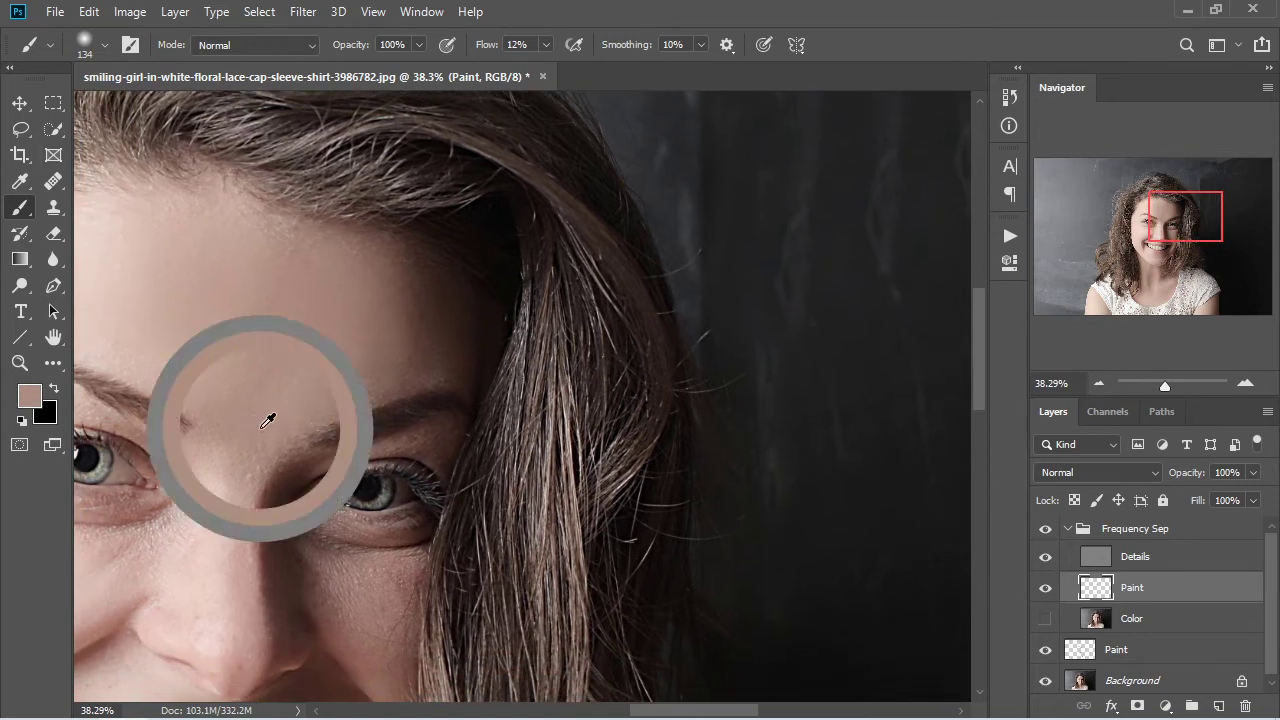
alt+click(250, 457)
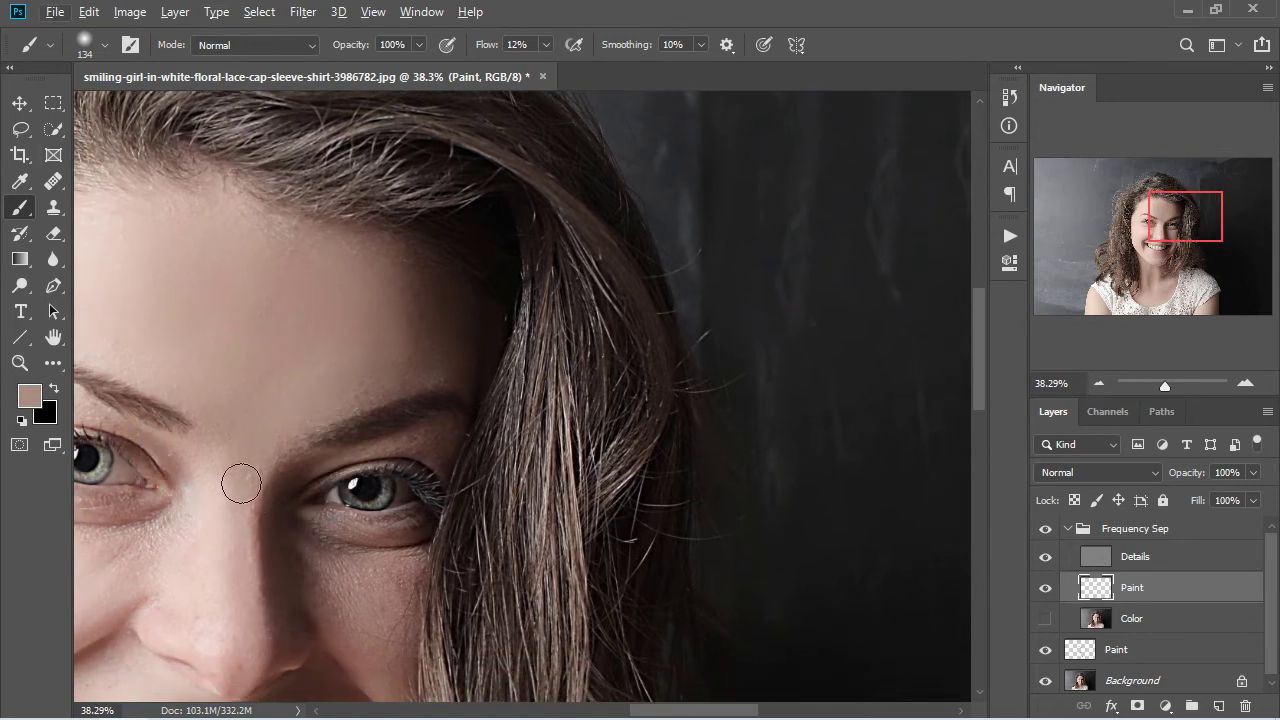
Step: Paint sampled light skin tones over the forehead above the eyebrow on the brightly lit side
drag(232, 350, 422, 435)
drag(291, 443, 426, 343)
alt+click(352, 288)
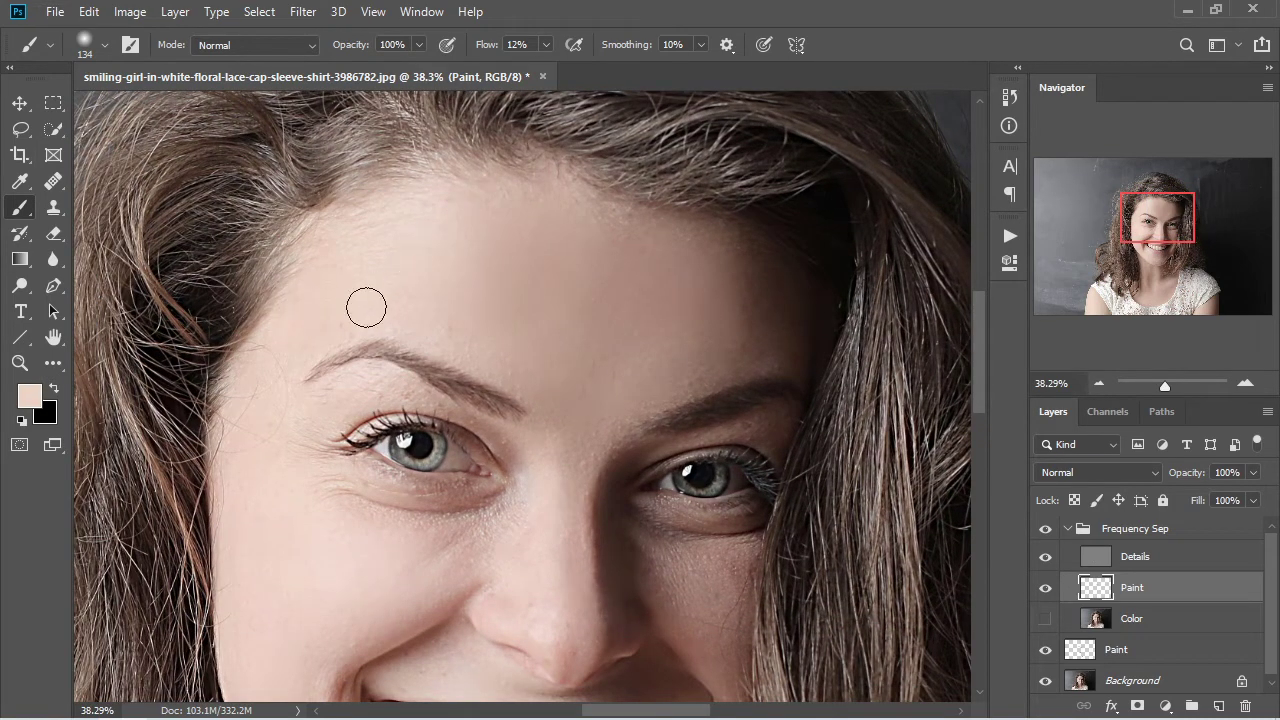
alt+click(410, 302)
alt+click(530, 360)
alt+click(402, 272)
Step: Paint sampled skin tones along the temple and outer cheek beside the brightly lit eye
alt+click(266, 413)
drag(267, 417, 267, 425)
alt+click(269, 467)
drag(285, 489, 310, 495)
Step: Smooth the brightly lit cheek below the eye with sampled skin tones and a 107 px brush
alt+click(383, 539)
drag(410, 529, 386, 536)
alt+click(446, 534)
alt+click(426, 536)
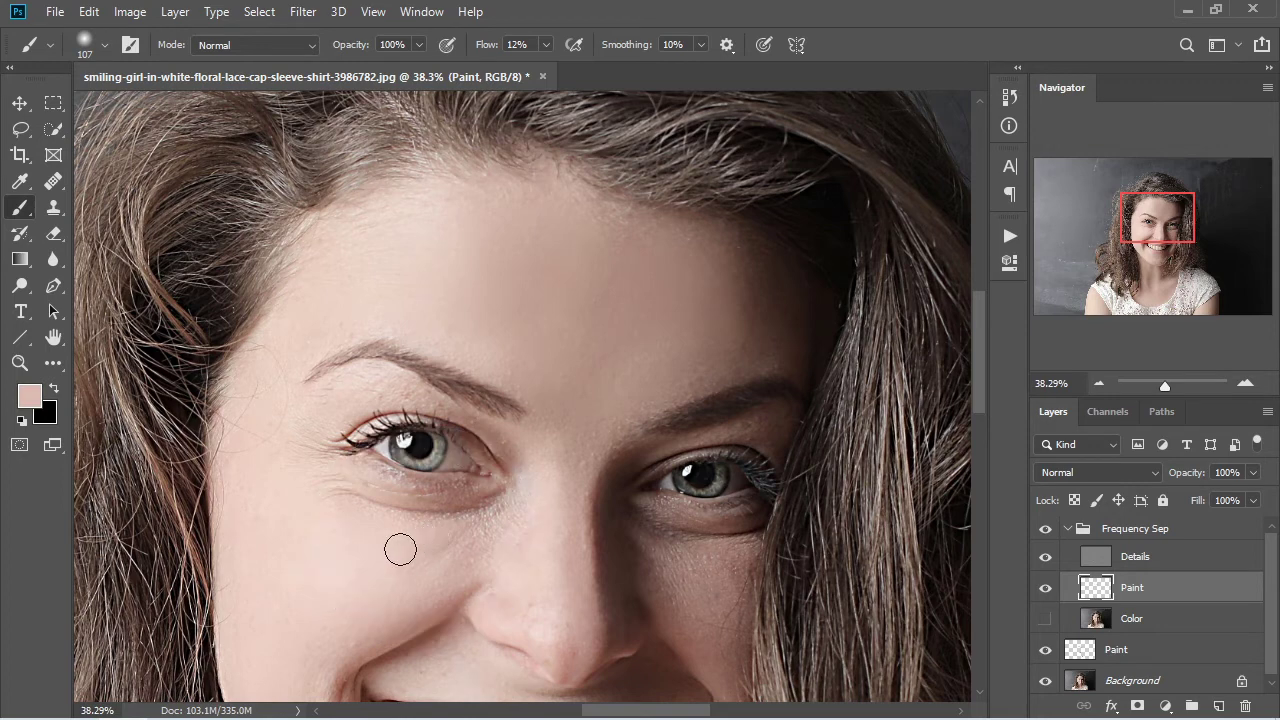
alt+click(462, 578)
alt+click(437, 578)
alt+click(430, 537)
alt+click(385, 531)
alt+click(391, 516)
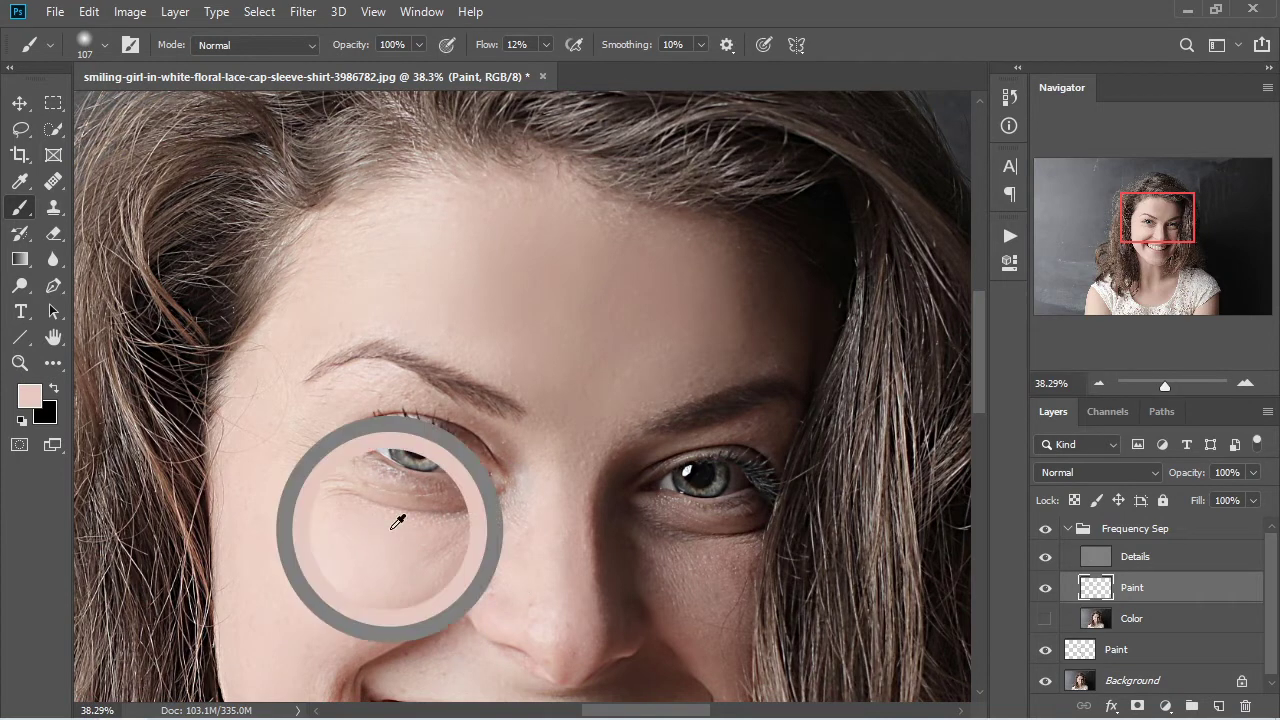
alt+click(443, 527)
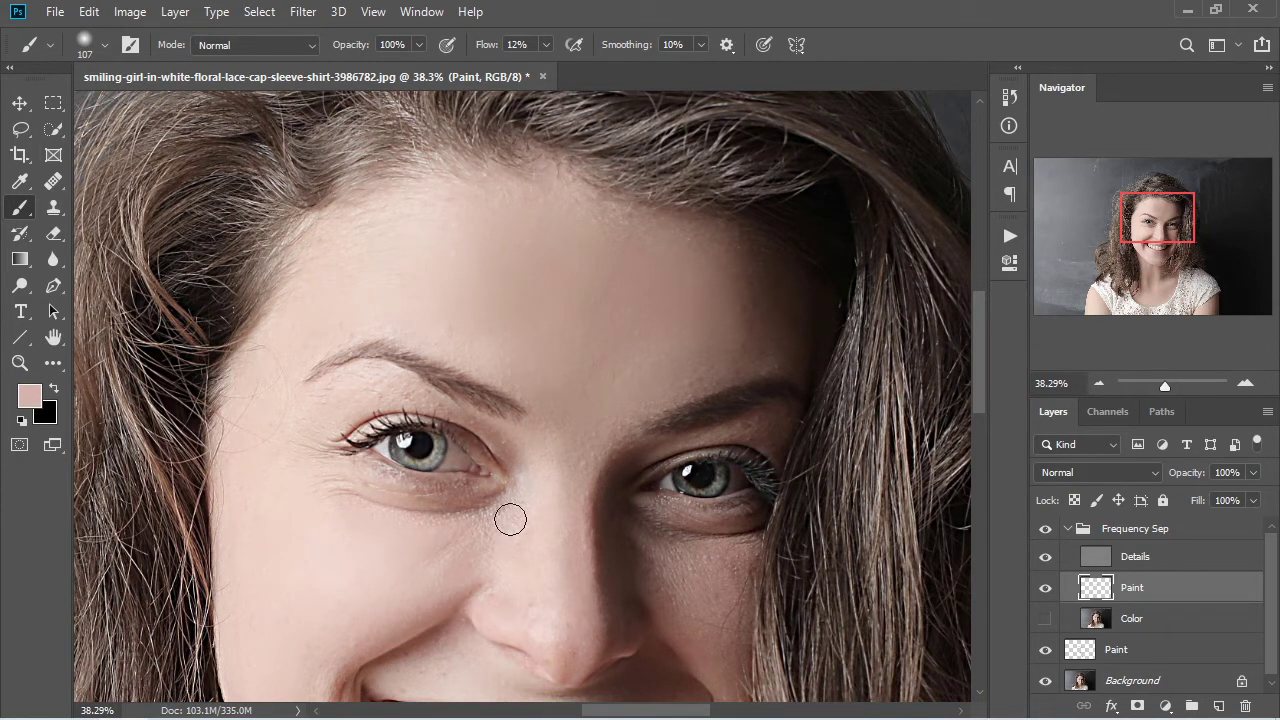
Step: Blend sampled skin tones from the lit inner cheek onto the side of the nose
alt+click(460, 588)
mouse_move(485, 559)
mouse_down()
mouse_move(477, 566)
mouse_move(491, 560)
mouse_up()
alt+click(472, 571)
alt+click(539, 490)
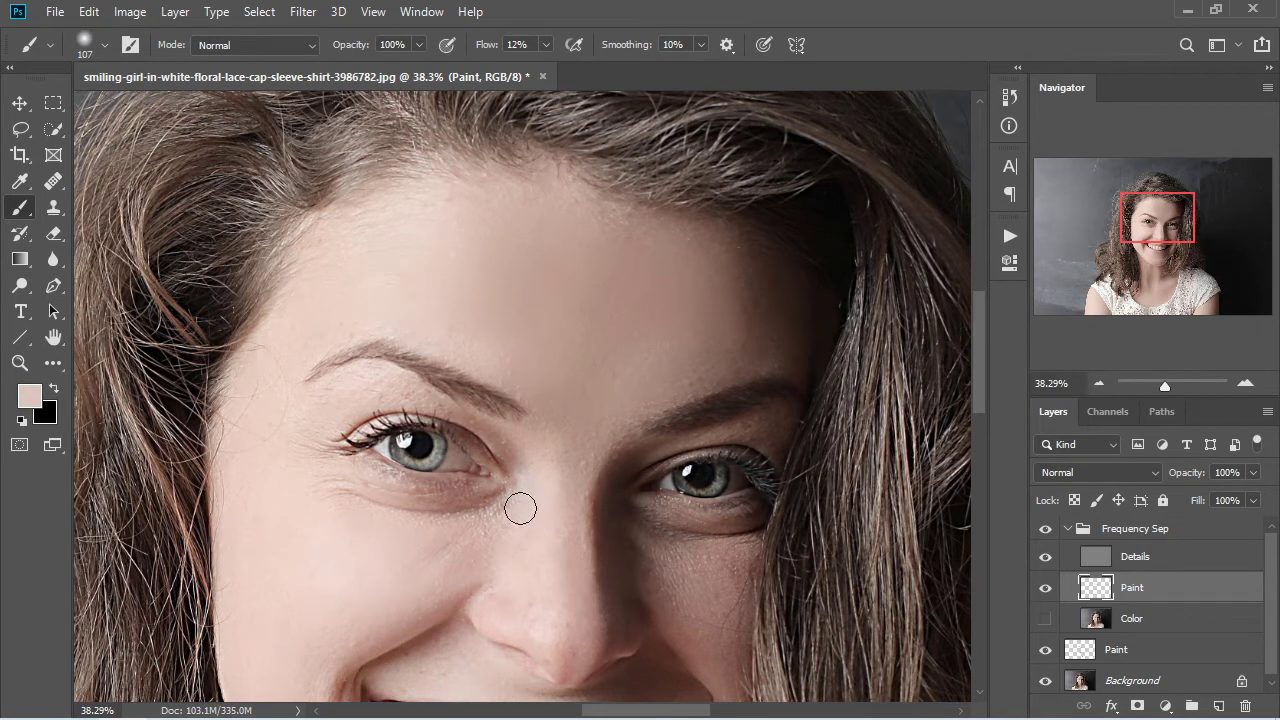
drag(518, 533, 514, 547)
click(544, 597)
Step: Refine the under-eye area and upper cheek on the lit side with more sampled skin tones
drag(534, 564, 511, 437)
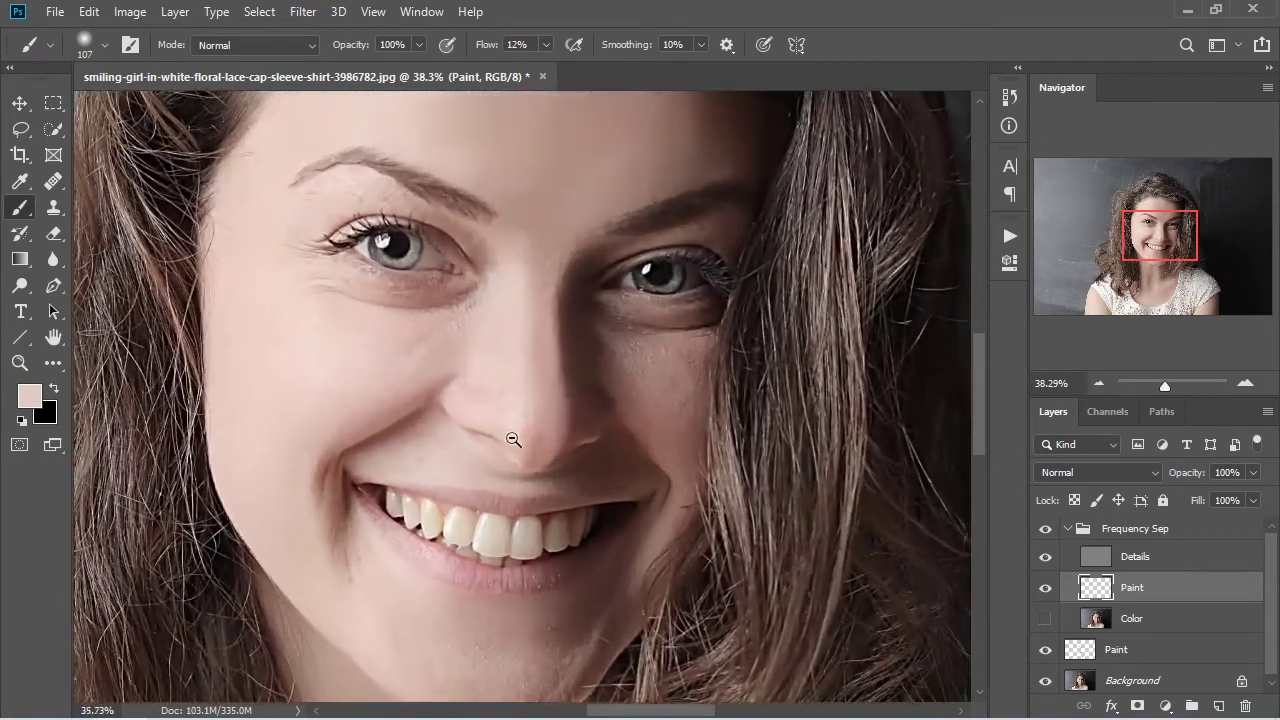
drag(480, 366, 533, 483)
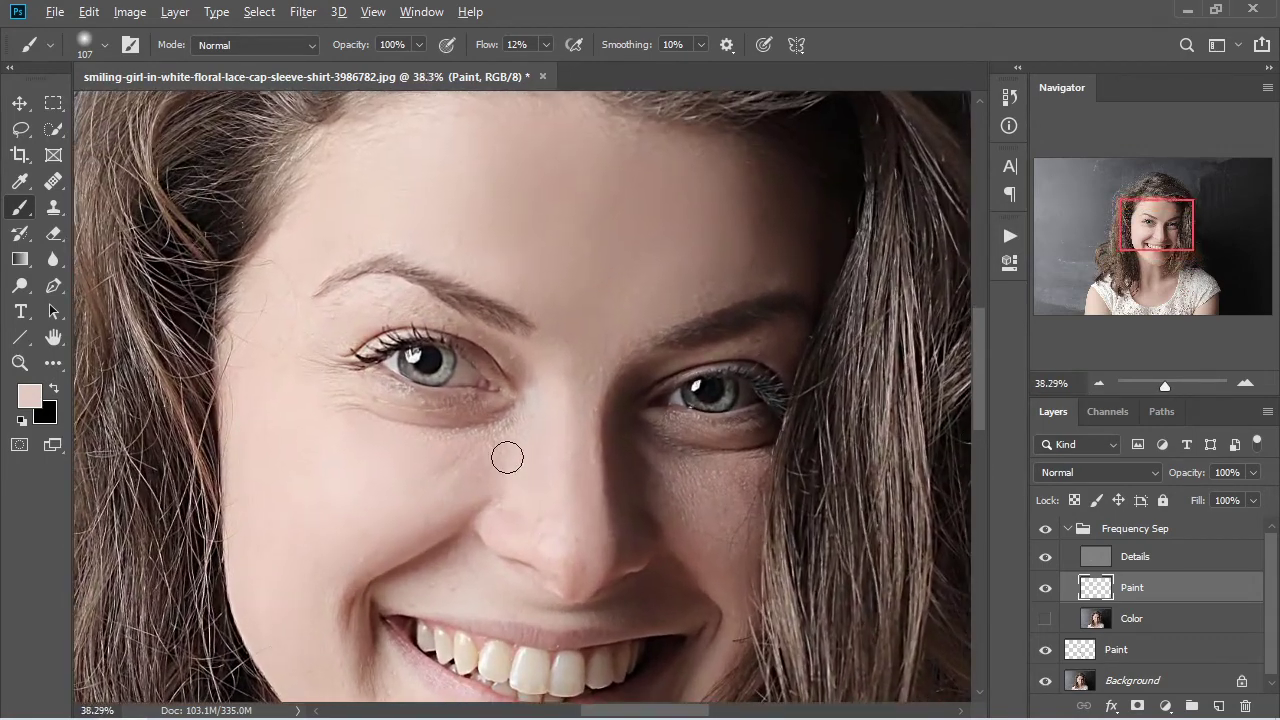
alt+click(502, 454)
alt+click(467, 466)
alt+click(396, 486)
mouse_move(403, 479)
mouse_down()
mouse_move(435, 475)
mouse_move(455, 491)
mouse_up()
alt+click(433, 470)
alt+click(481, 483)
mouse_move(507, 433)
mouse_down()
mouse_move(485, 455)
mouse_move(501, 447)
mouse_move(463, 453)
mouse_up()
alt+click(501, 446)
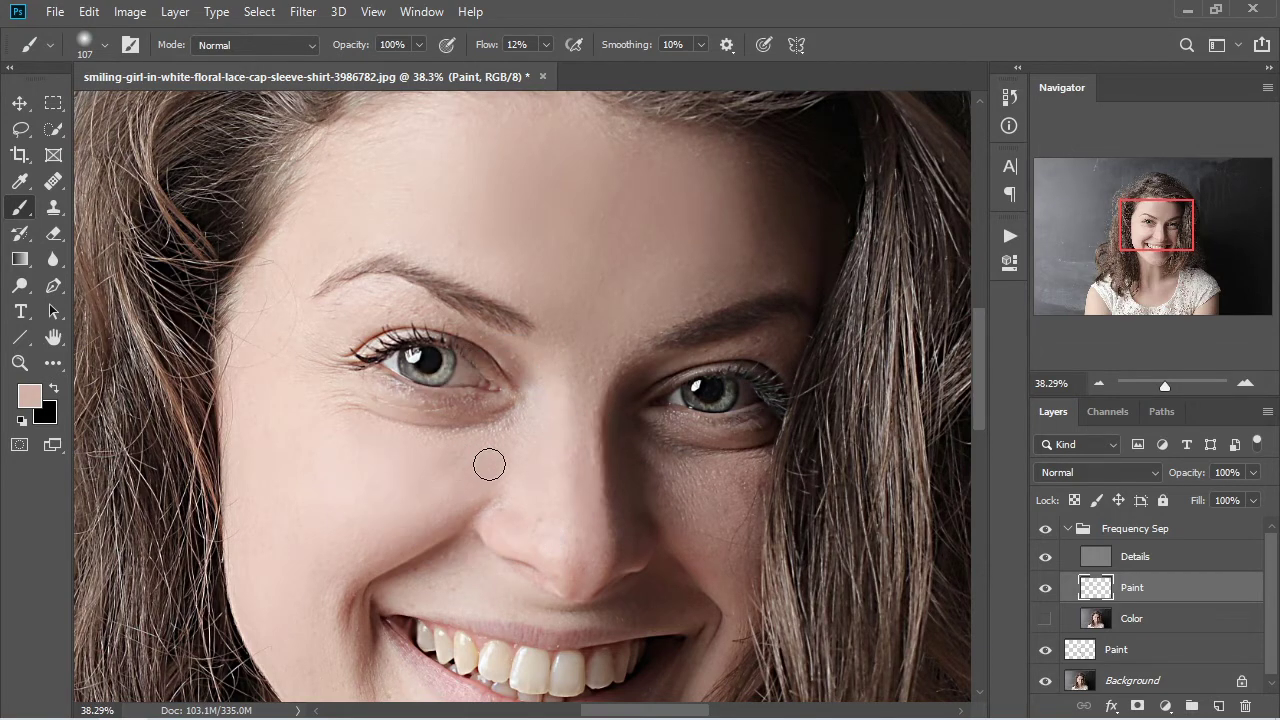
Step: Paint sampled skin tones over the lower lit cheek above the smile line and up beside the eye
alt+click(416, 508)
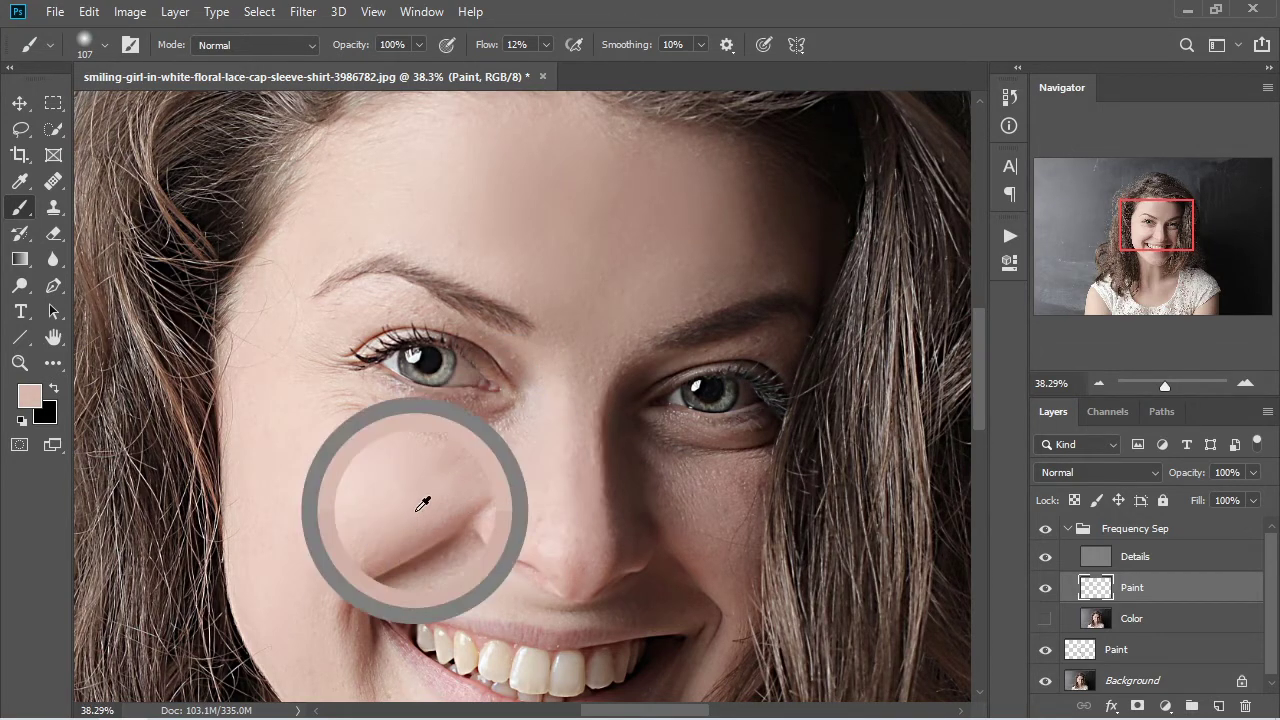
mouse_move(350, 555)
mouse_down()
mouse_move(356, 566)
mouse_move(357, 554)
mouse_up()
alt+click(367, 546)
alt+click(323, 540)
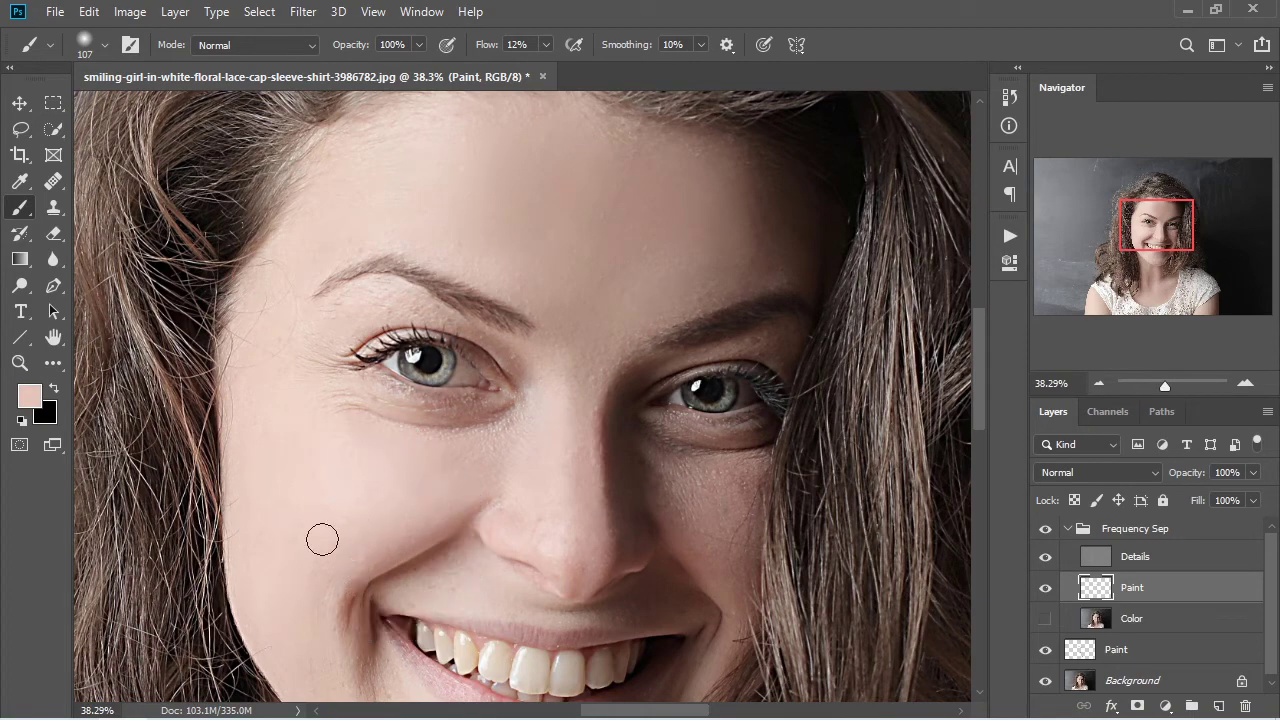
drag(356, 471, 423, 457)
alt+click(411, 486)
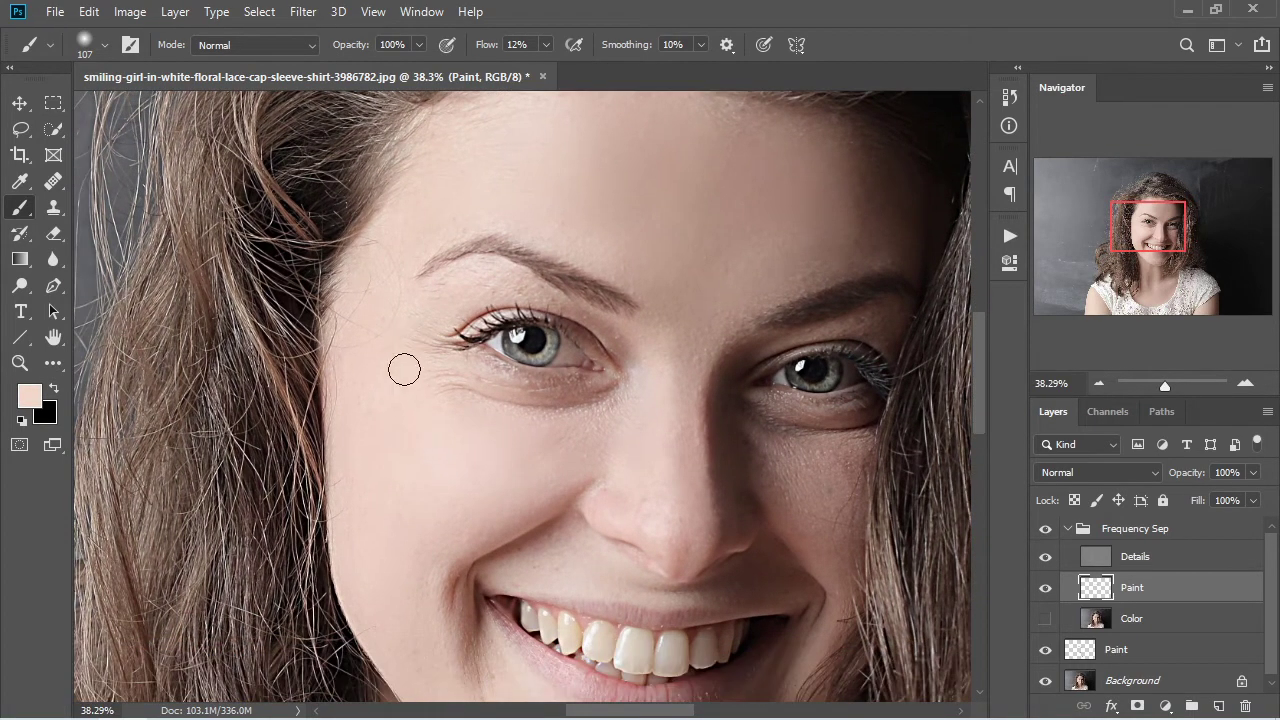
Step: Compare the retouched portrait with the original by isolating the Background layer and restoring the other layers
mouse_move(1053, 686)
alt+click(1045, 682)
alt+click(1045, 684)
alt+click(1045, 684)
Step: Smooth the lit lower cheek and jaw around the smile crease beside the mouth with sampled tones
drag(466, 477, 449, 356)
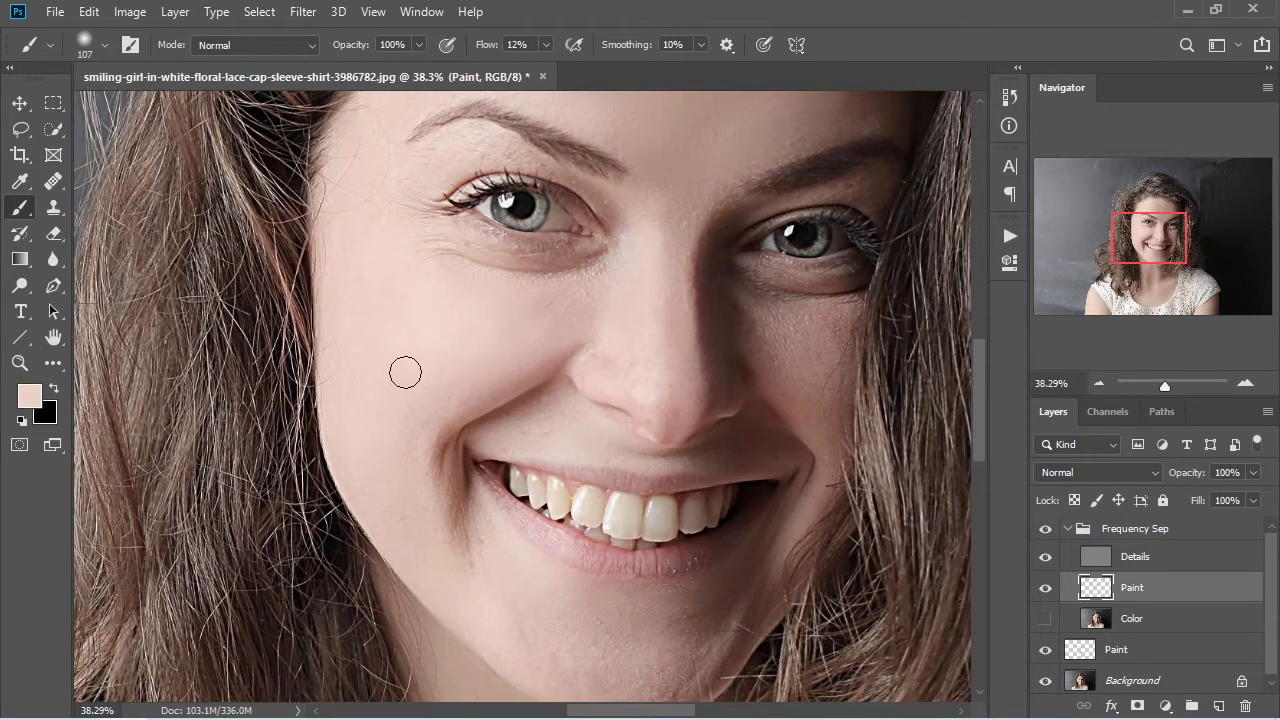
alt+click(421, 486)
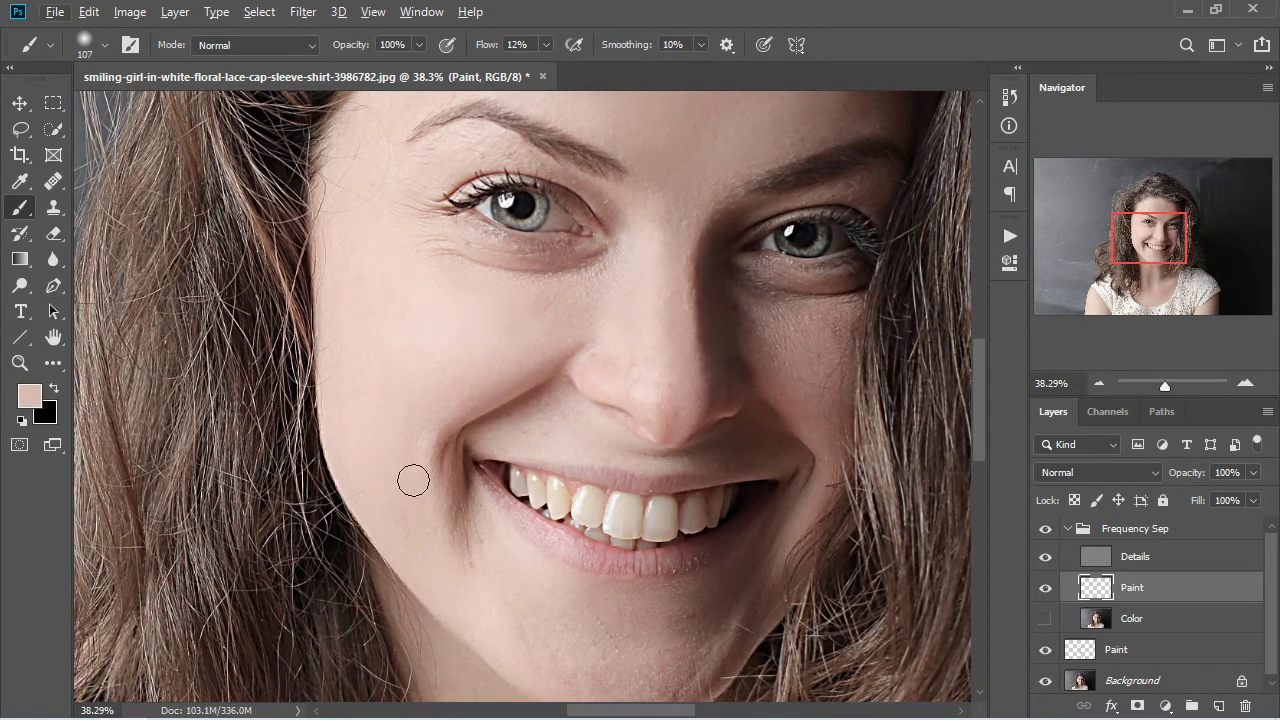
alt+click(430, 537)
drag(493, 593, 385, 407)
alt+click(403, 398)
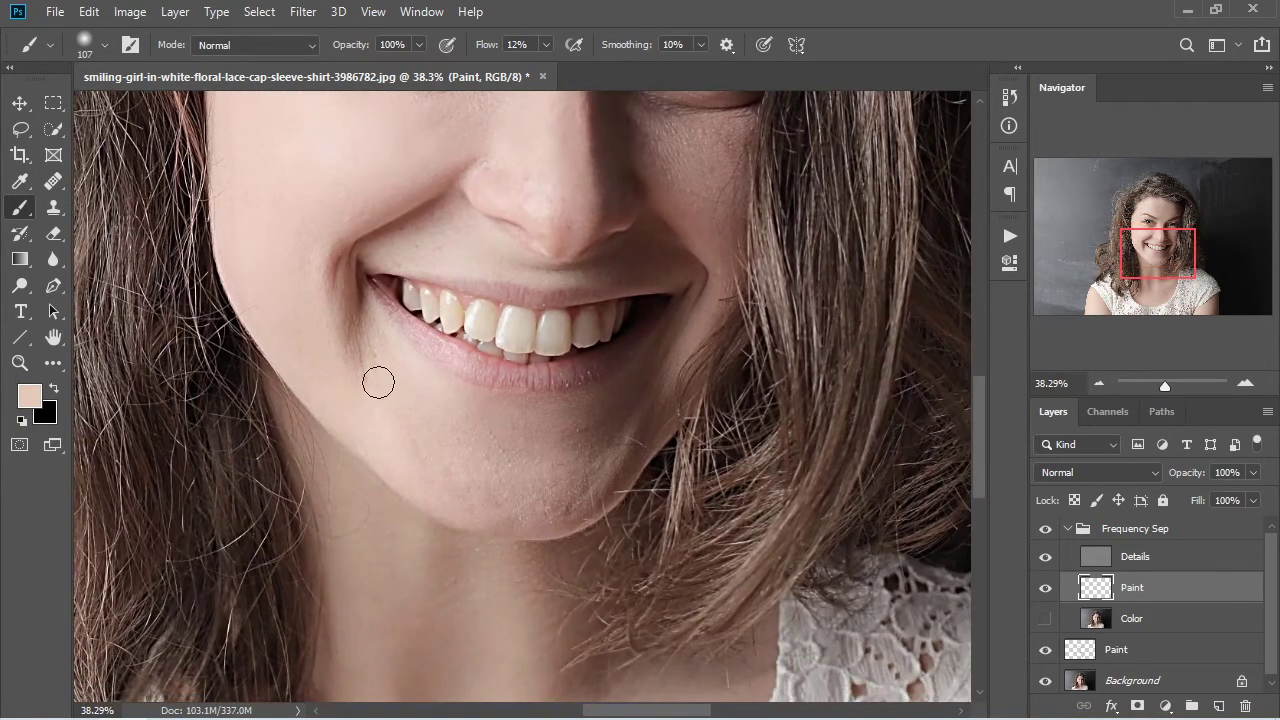
alt+click(382, 345)
alt+click(362, 390)
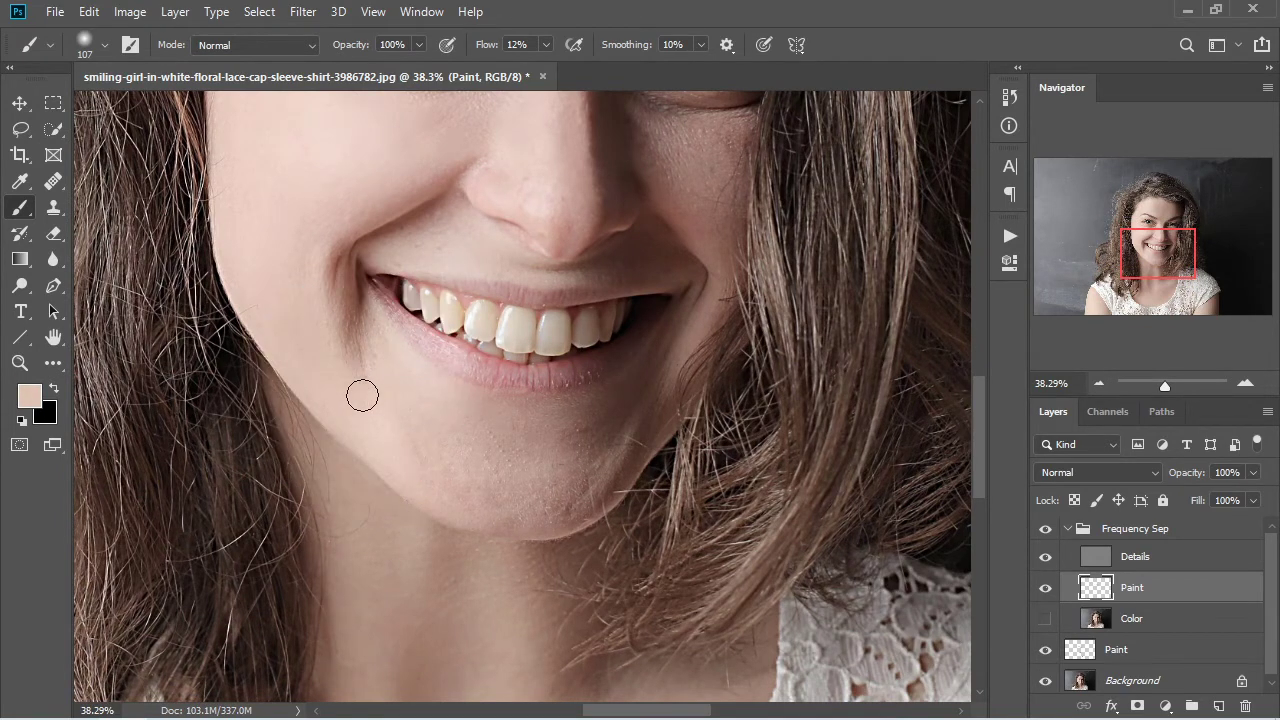
Step: Even out the chin below the lower lip, from the lit side into the shadow, using sampled tones
alt+click(427, 439)
alt+click(447, 438)
alt+click(469, 452)
mouse_move(454, 482)
mouse_down()
mouse_move(494, 471)
mouse_move(486, 484)
mouse_up()
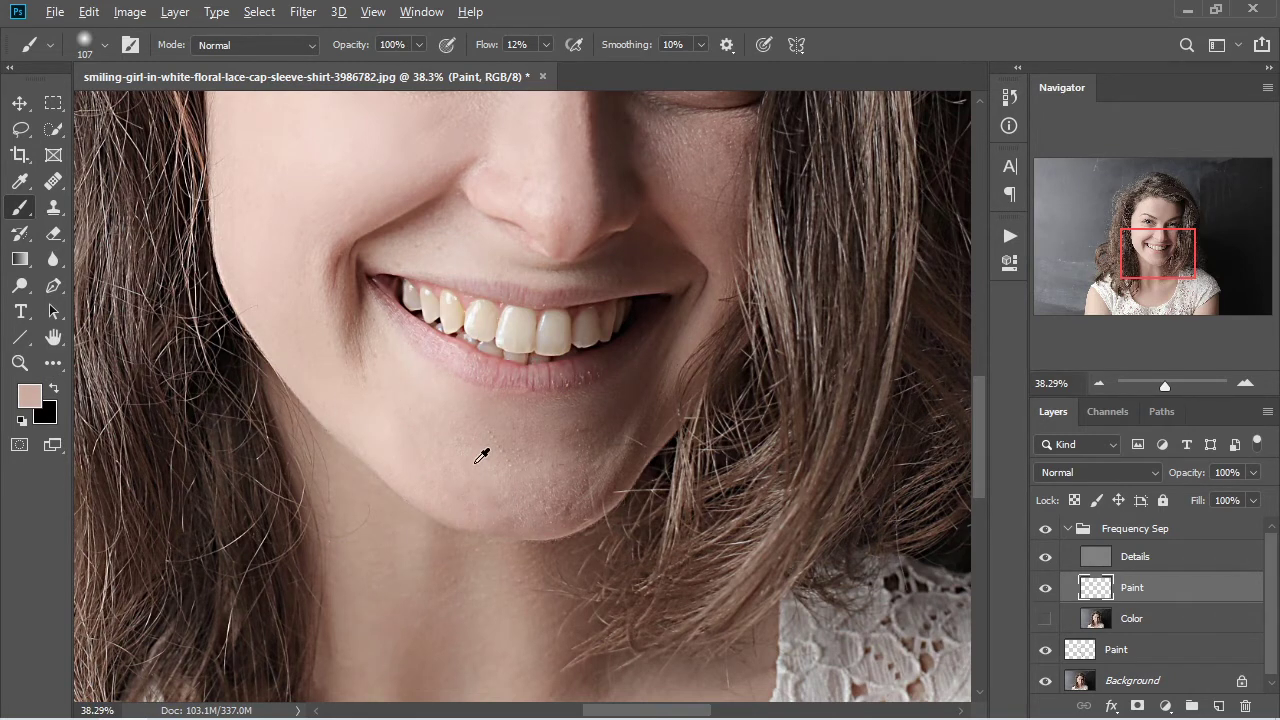
alt+click(505, 427)
alt+click(541, 474)
alt+click(553, 451)
alt+click(564, 443)
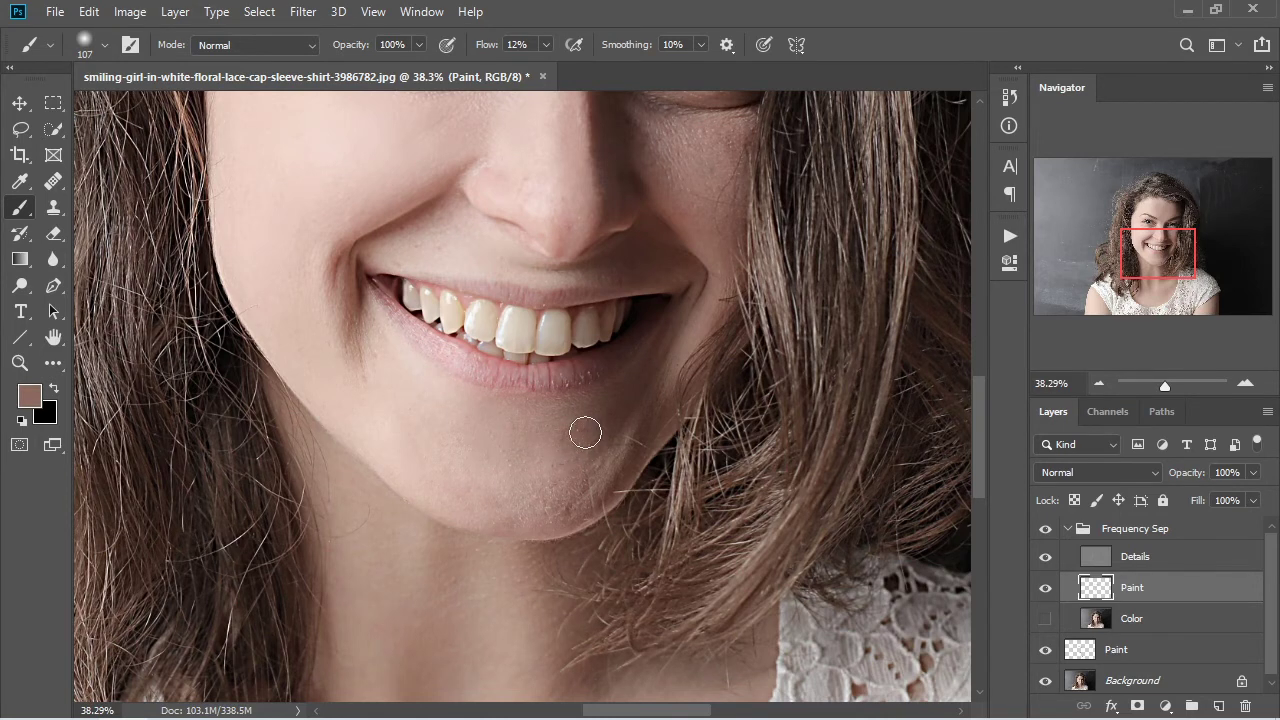
alt+click(564, 494)
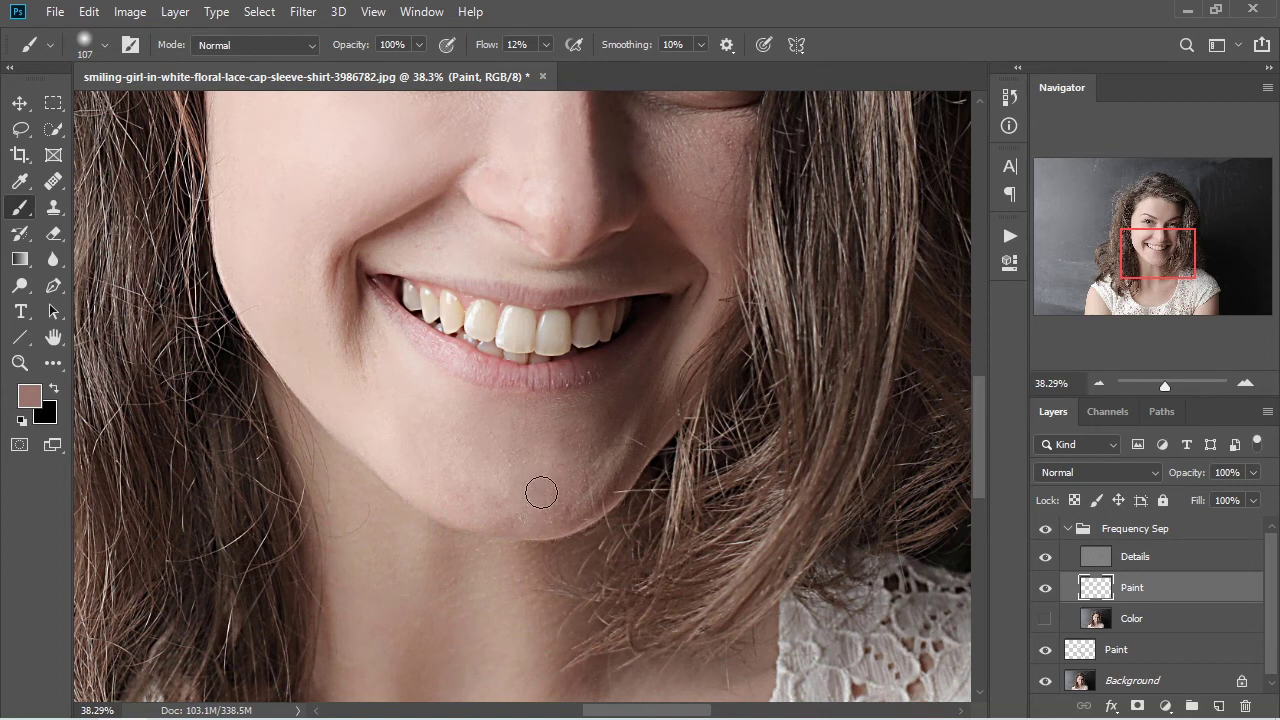
Step: Blend the remaining uneven patches on the lower and middle chin with sampled skin tones
alt+click(551, 461)
alt+click(562, 466)
alt+click(521, 484)
drag(504, 482, 506, 506)
alt+click(486, 468)
mouse_move(487, 431)
mouse_down()
mouse_move(501, 472)
mouse_move(523, 468)
mouse_up()
alt+click(527, 448)
alt+click(476, 466)
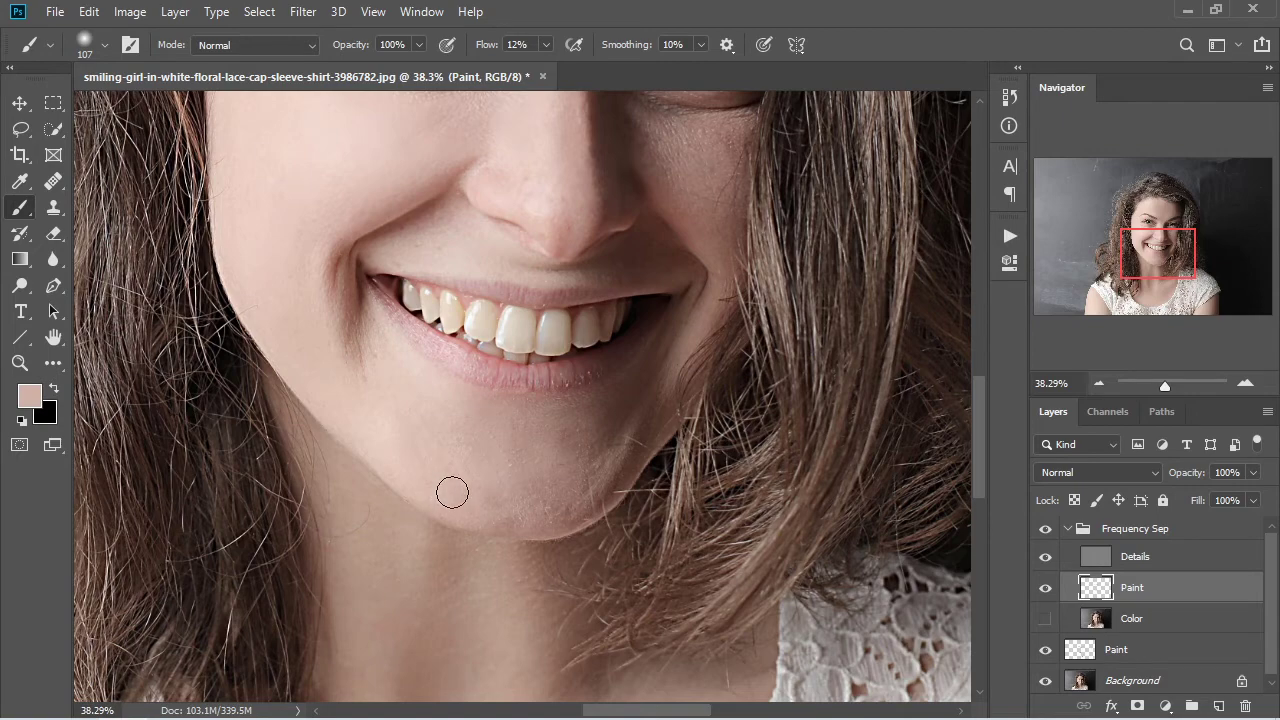
alt+click(505, 485)
alt+click(455, 490)
Step: Smooth the skin between the nose and upper lip on the lit side with sampled tones
drag(457, 408, 494, 596)
alt+click(499, 441)
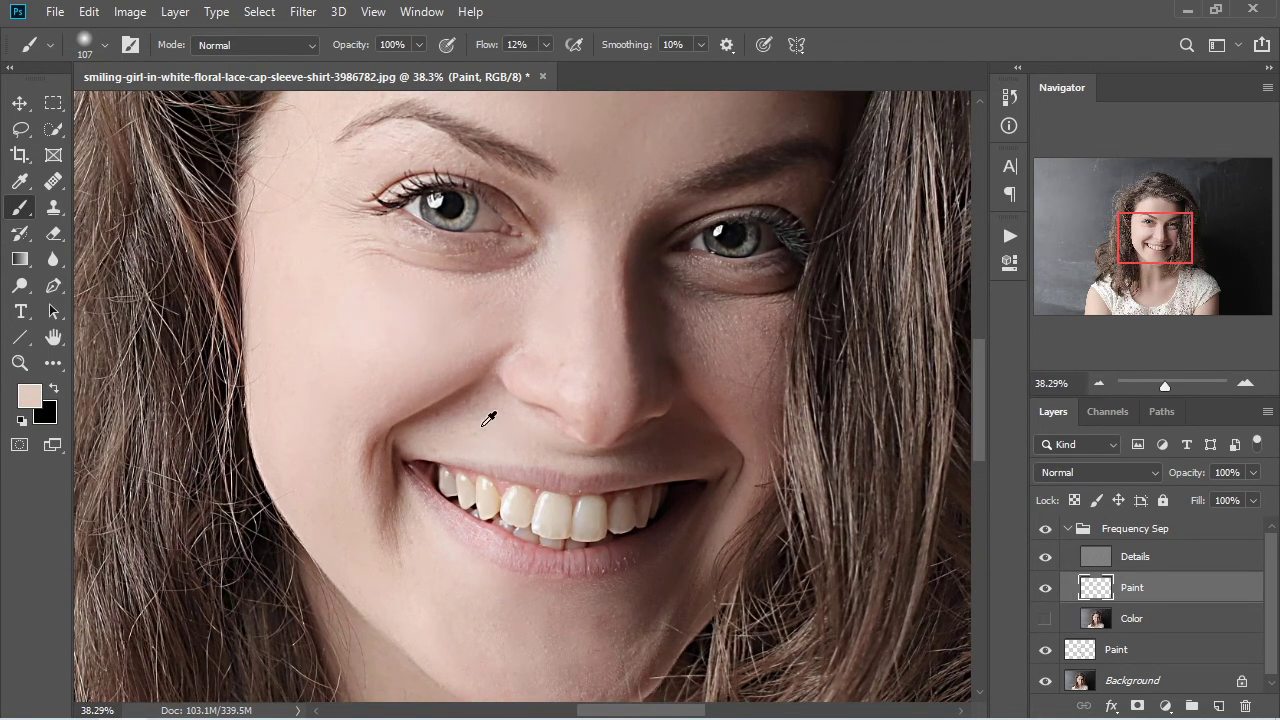
alt+click(484, 424)
alt+click(510, 442)
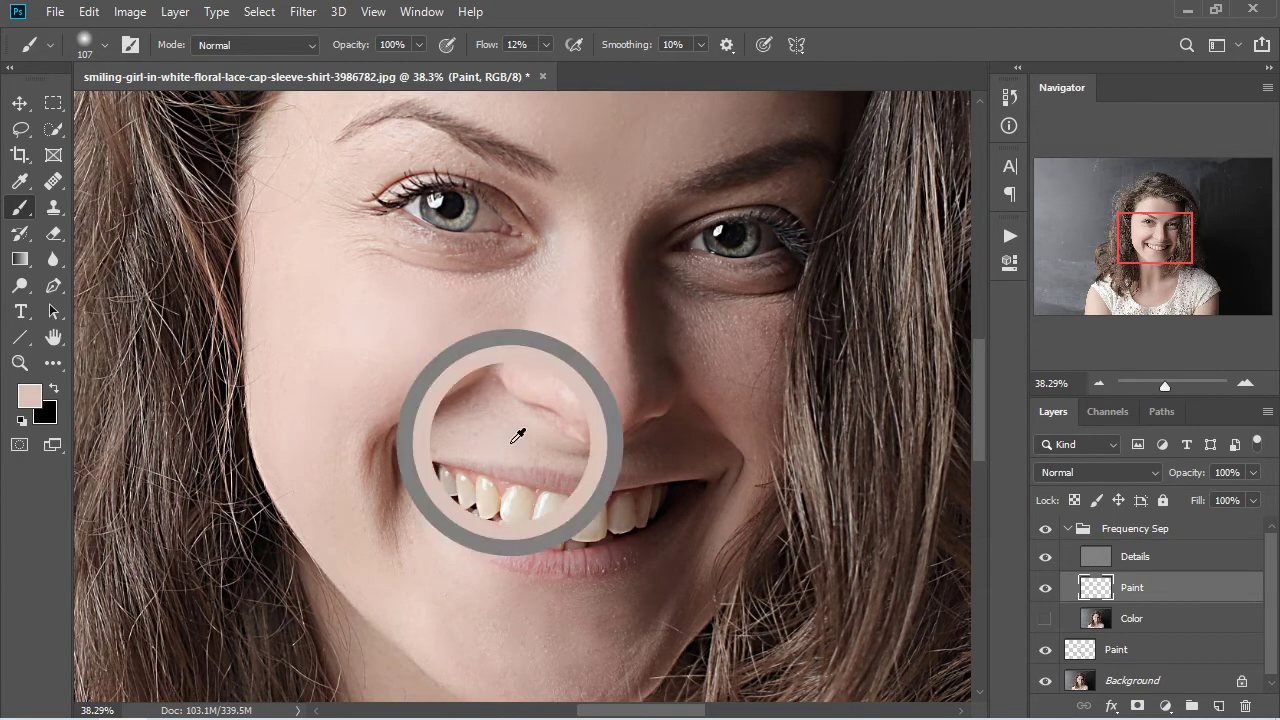
Step: Even out the lit side of the forehead above the eyebrow and toward the temple with sampled skin tones
drag(428, 355, 331, 549)
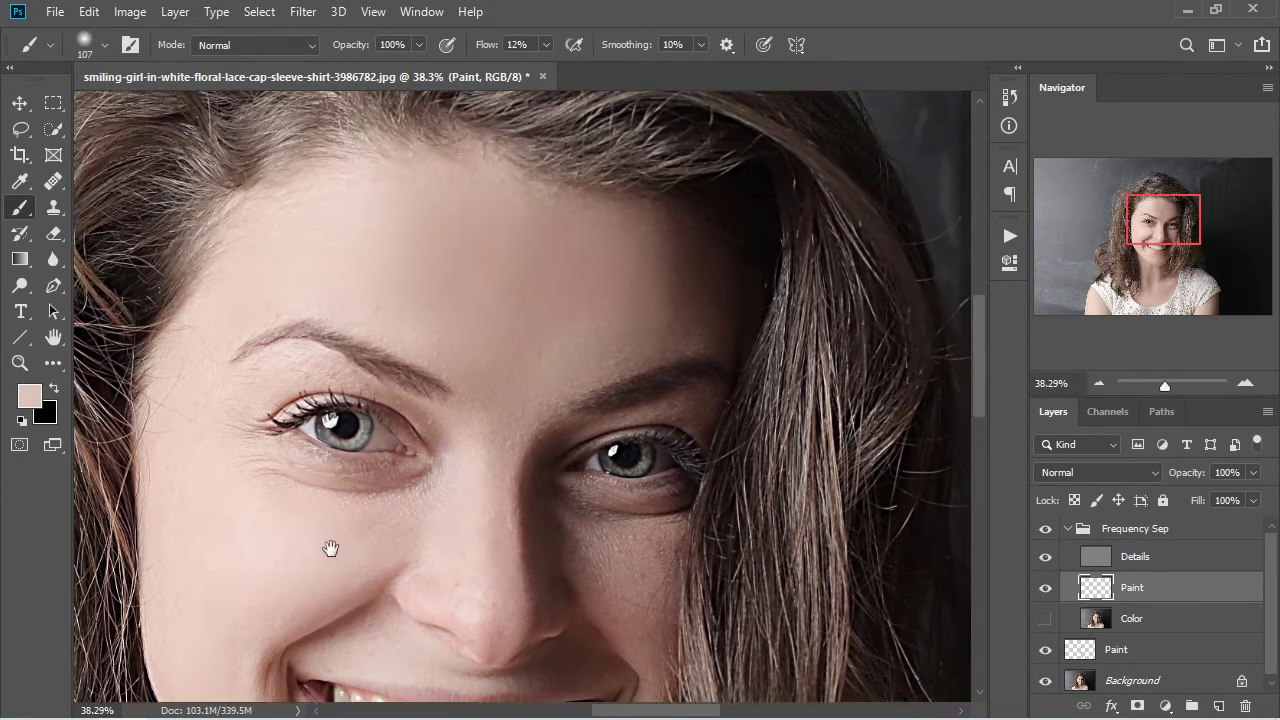
drag(503, 353, 540, 375)
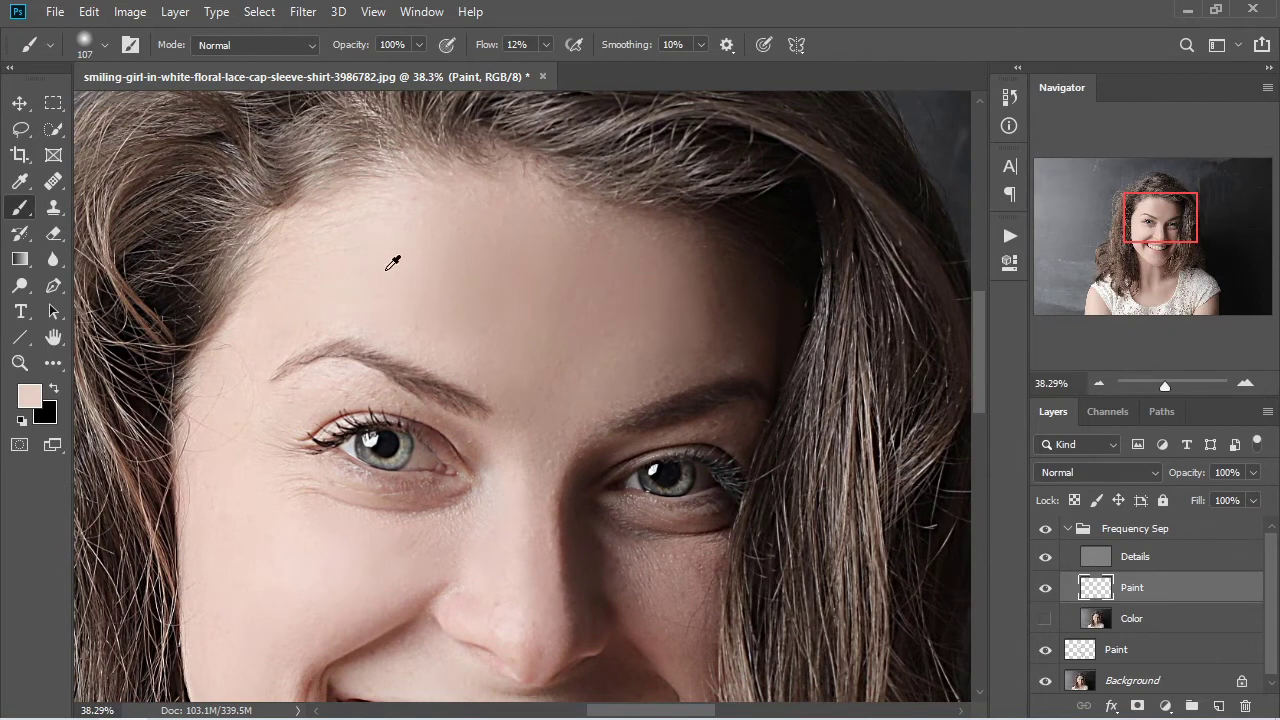
mouse_move(356, 287)
mouse_down()
mouse_move(376, 279)
mouse_move(349, 293)
mouse_move(384, 313)
mouse_move(377, 325)
mouse_up()
alt+click(368, 273)
mouse_move(315, 294)
mouse_down()
mouse_move(288, 330)
mouse_move(294, 313)
mouse_up()
drag(373, 314, 360, 314)
Step: Blend the central forehead into the shadowed area above the other eyebrow with sampled tones and a 102 px brush
alt+click(407, 330)
alt+click(466, 352)
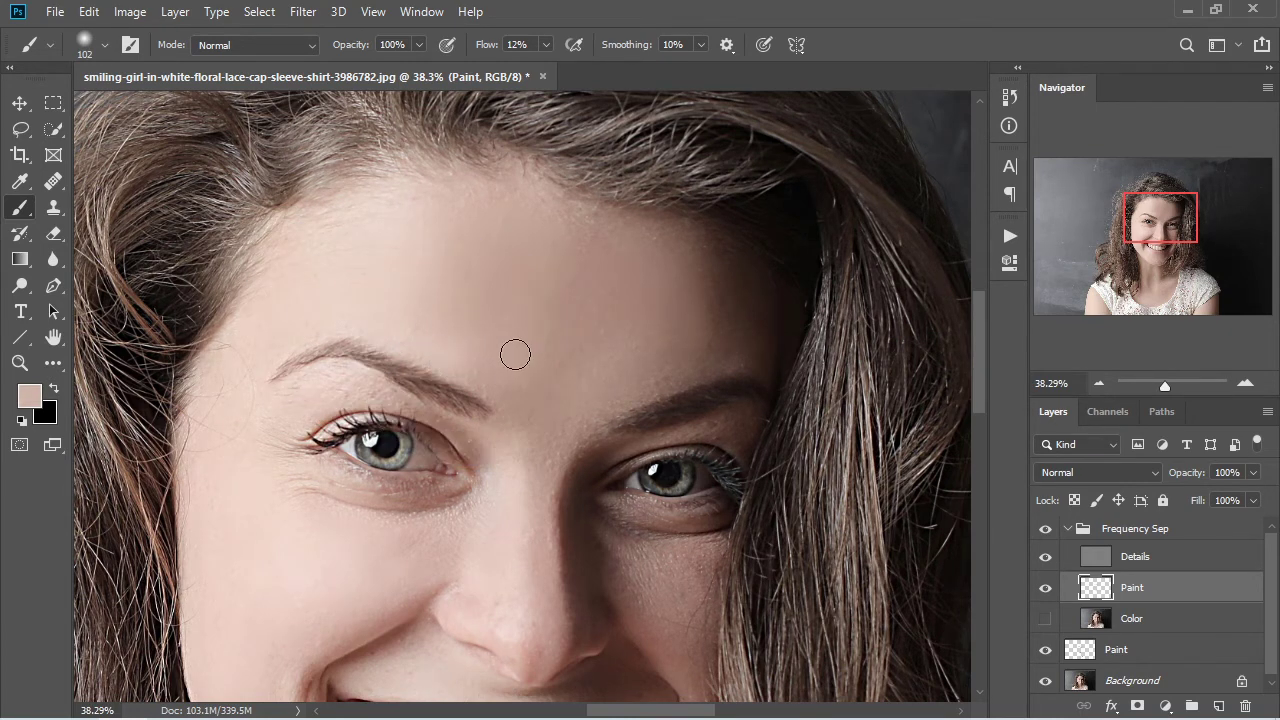
alt+click(634, 359)
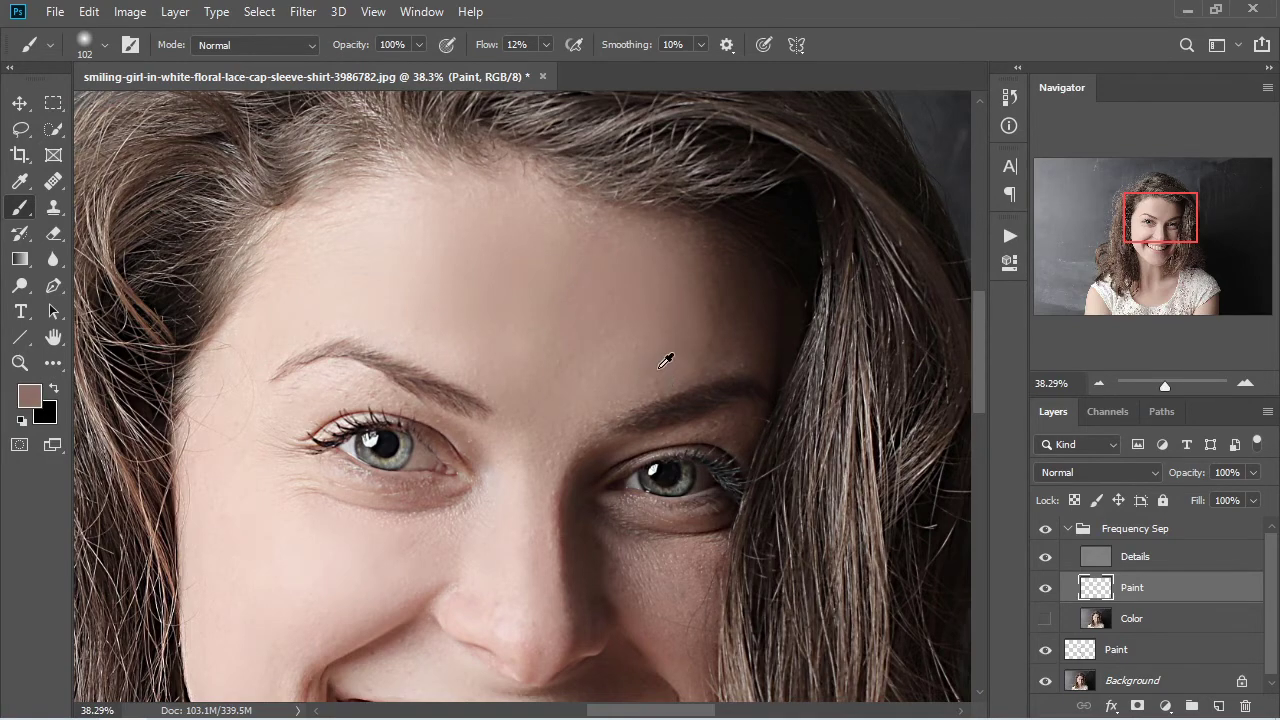
Step: Reduce the brush size to 69 px and smooth the patchy highlight above the nose tip with sampled tones
drag(510, 528, 446, 377)
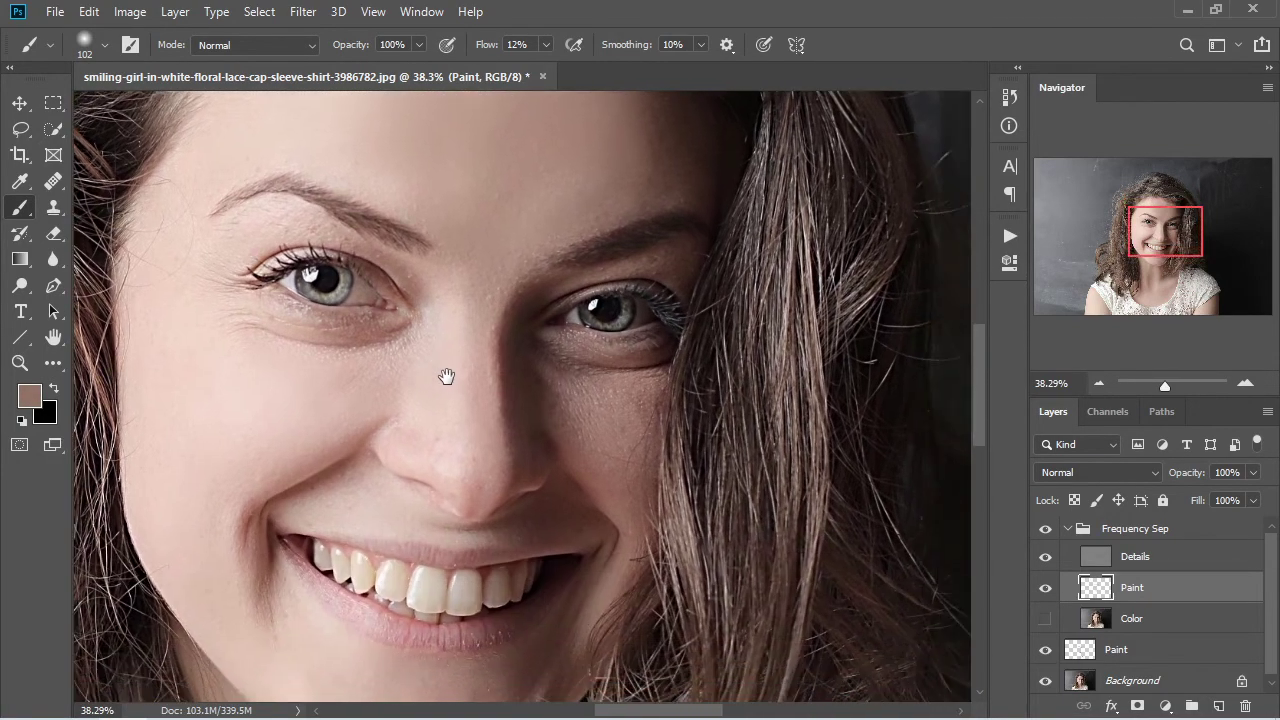
scroll(437, 489, up, 3)
drag(497, 446, 472, 447)
alt+click(486, 420)
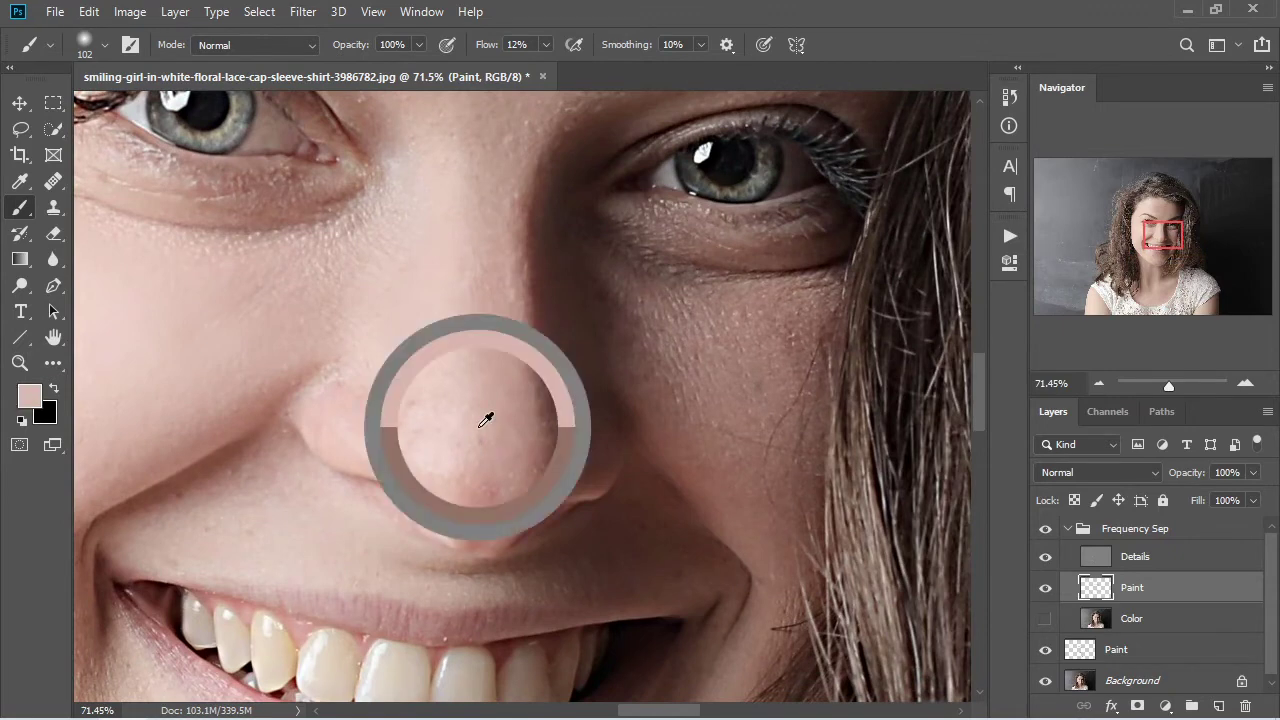
alt+right_click(494, 437)
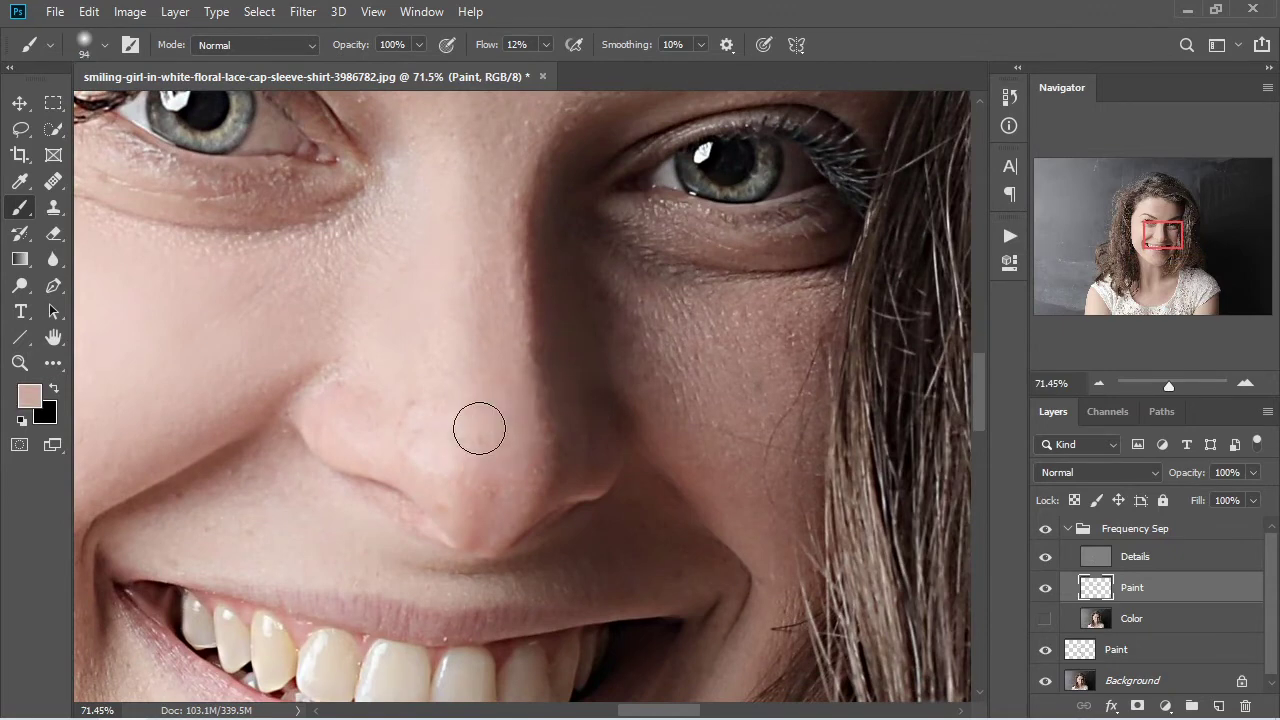
alt+click(491, 418)
alt+click(485, 425)
alt+right_click(486, 426)
alt+click(478, 432)
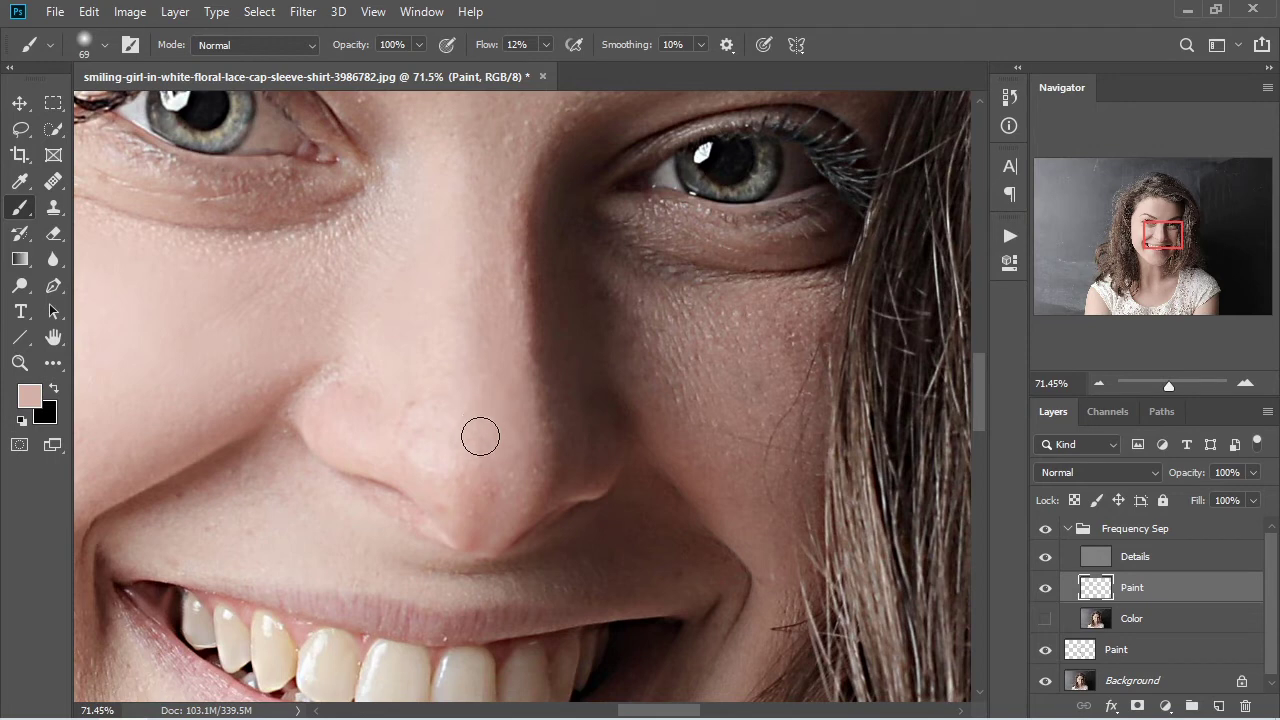
Step: Even out the nose tip from its lower edge and shadowed side toward the lit side using sampled tones
alt+click(469, 512)
alt+click(478, 453)
alt+click(508, 467)
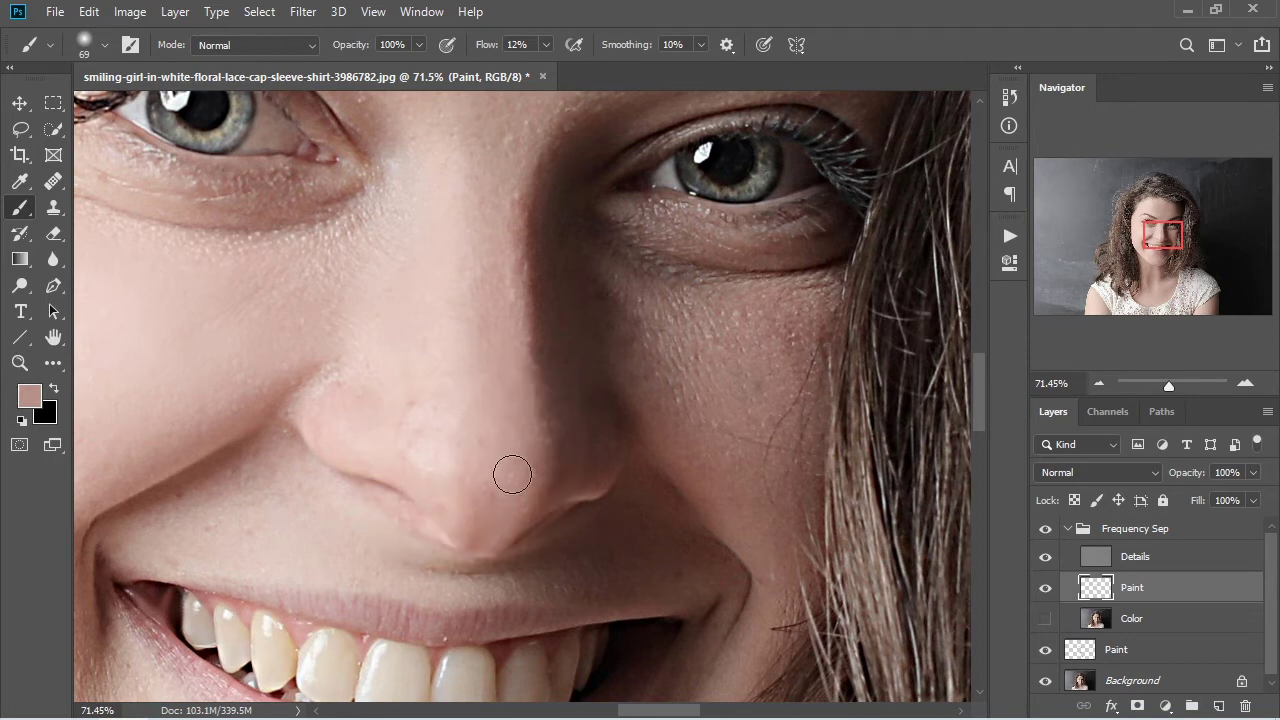
alt+click(466, 420)
alt+click(446, 422)
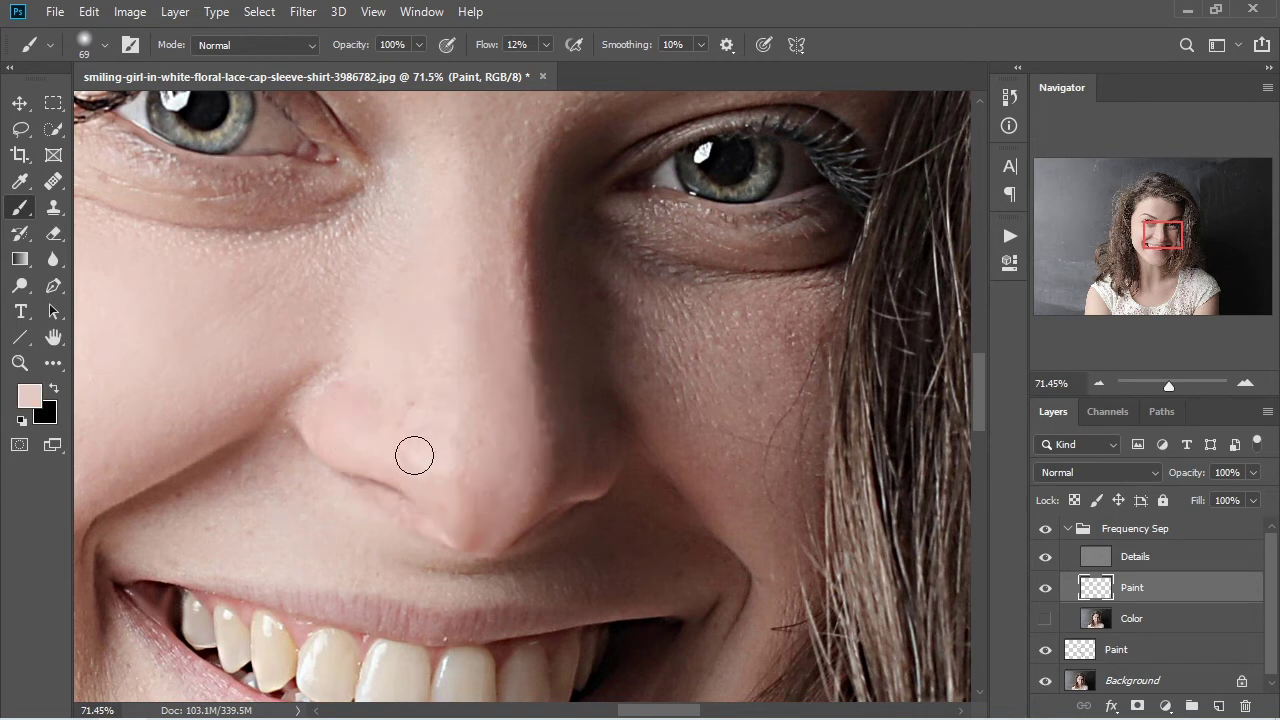
Step: Blend the lit side of the nose around the nostril and tip with sampled light skin tones
alt+click(458, 418)
mouse_move(407, 391)
mouse_down()
mouse_move(398, 423)
mouse_move(379, 372)
mouse_up()
alt+click(378, 382)
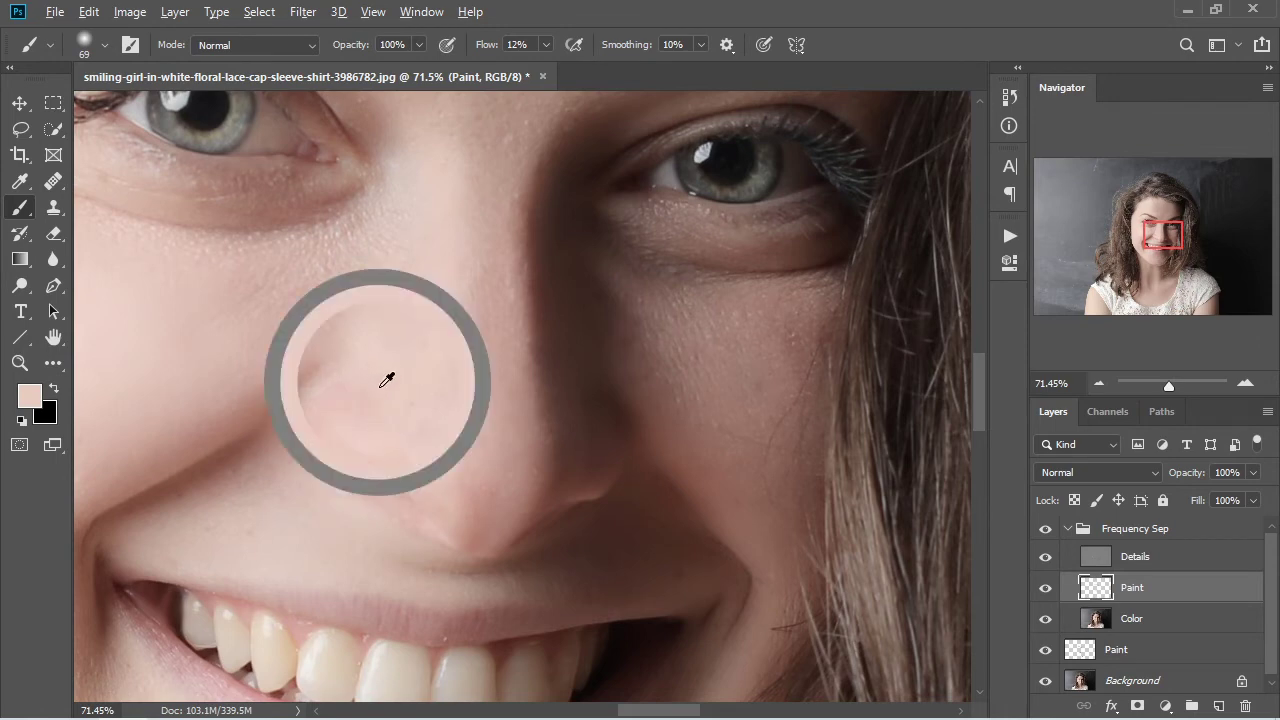
drag(506, 471, 498, 354)
alt+click(478, 312)
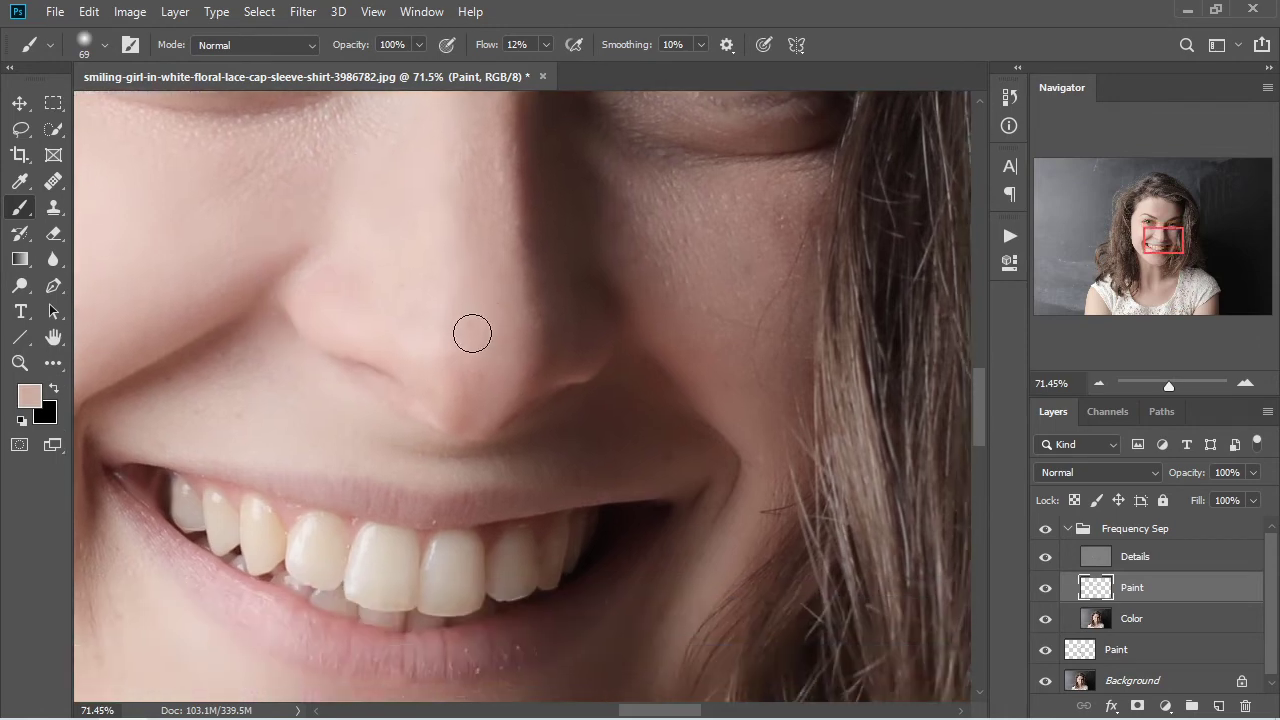
Step: Smooth the nose bridge along the edge between light and shadow with alternating sampled tones
drag(497, 243, 397, 483)
alt+click(426, 312)
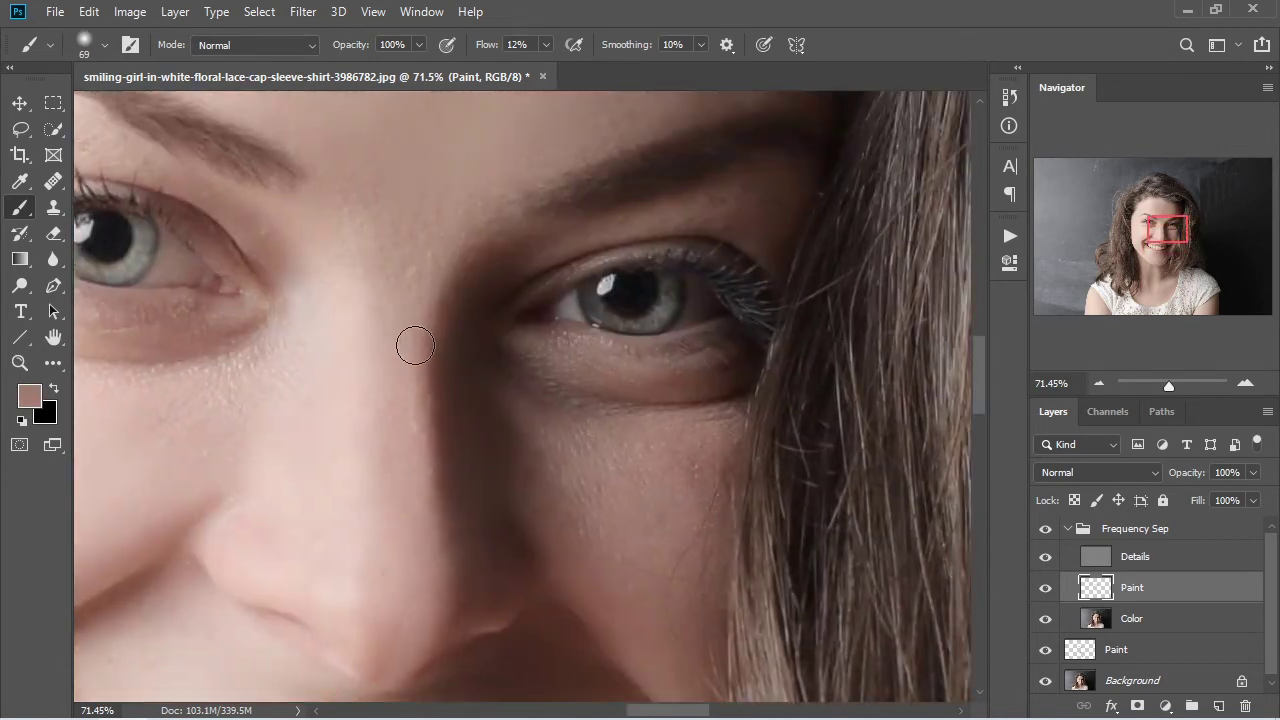
alt+click(406, 320)
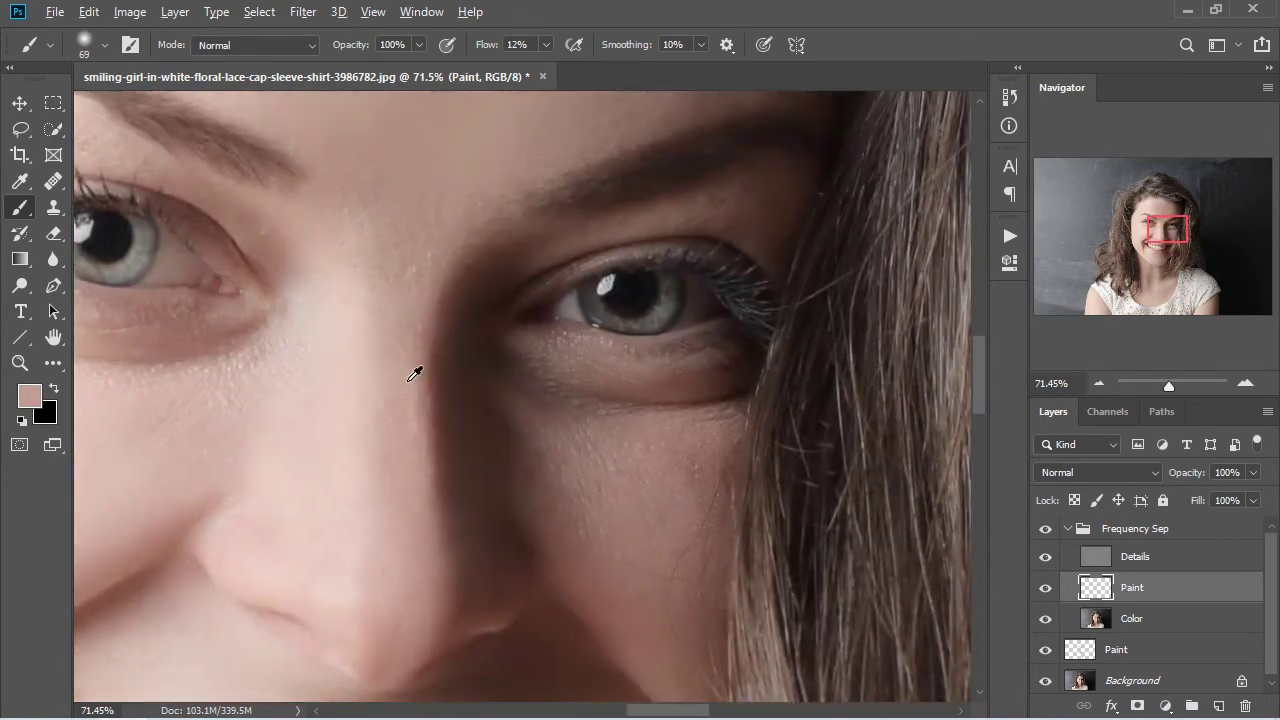
alt+click(380, 385)
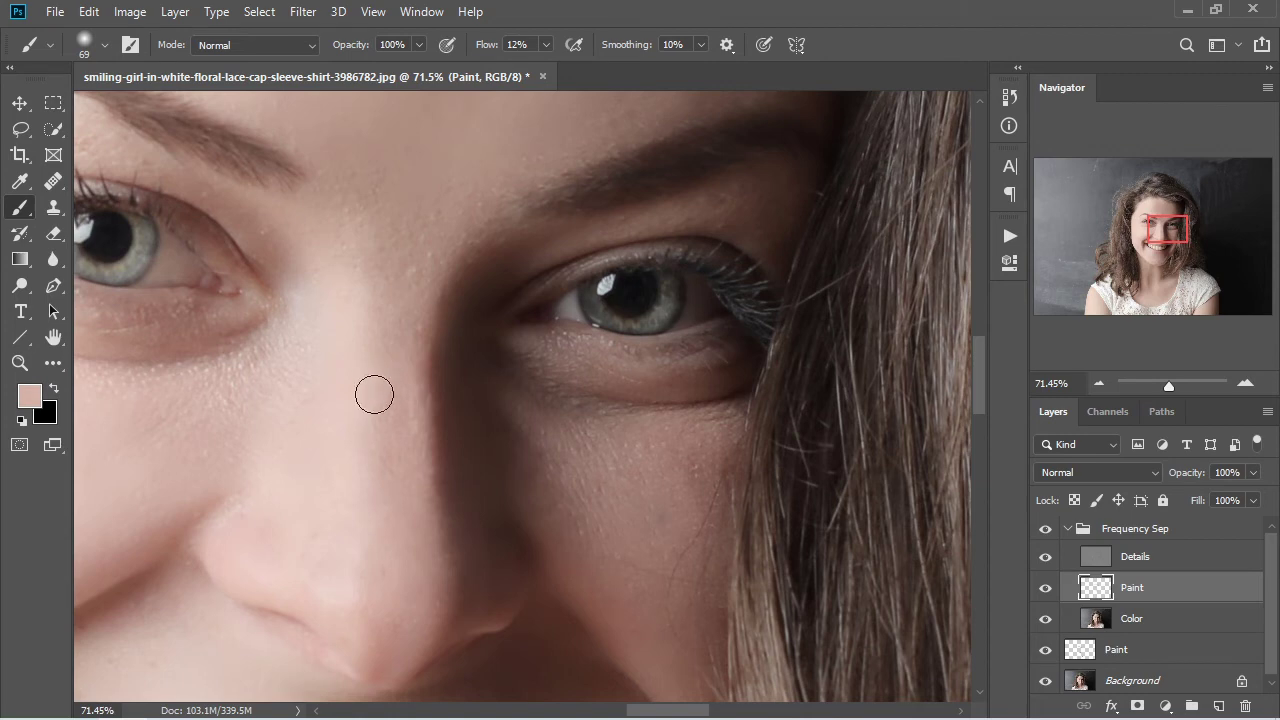
alt+click(414, 380)
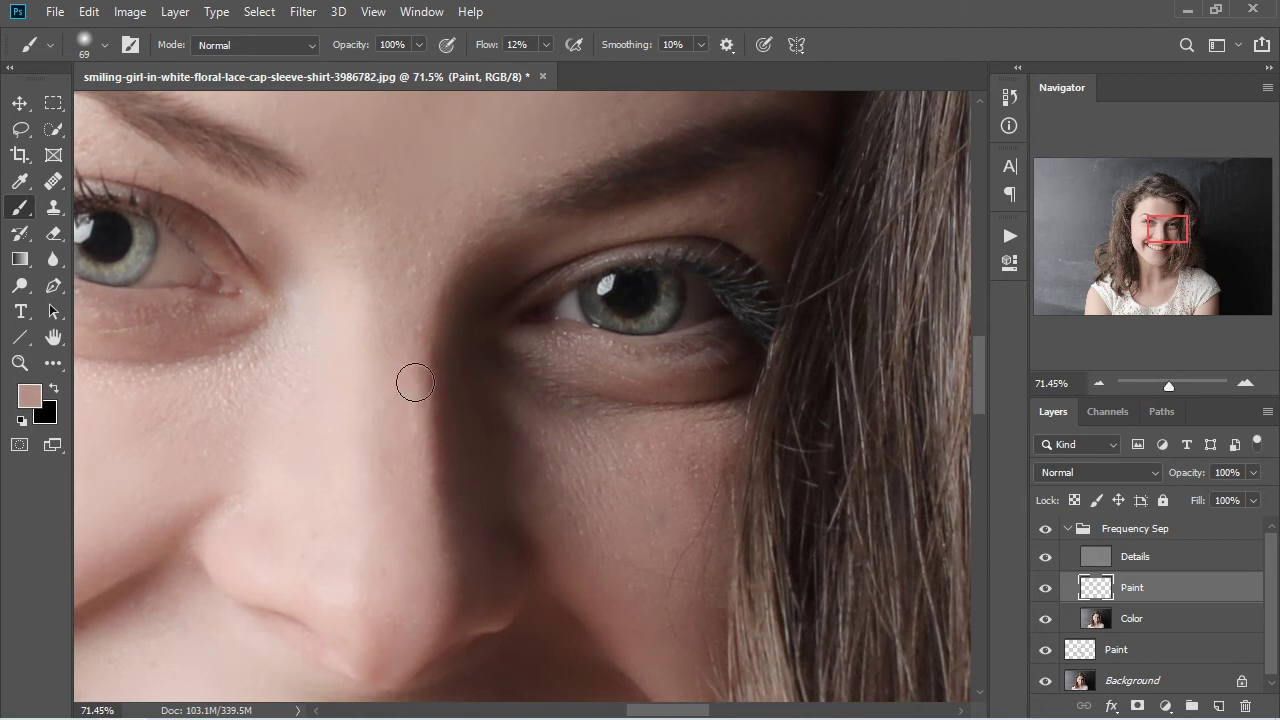
alt+click(414, 443)
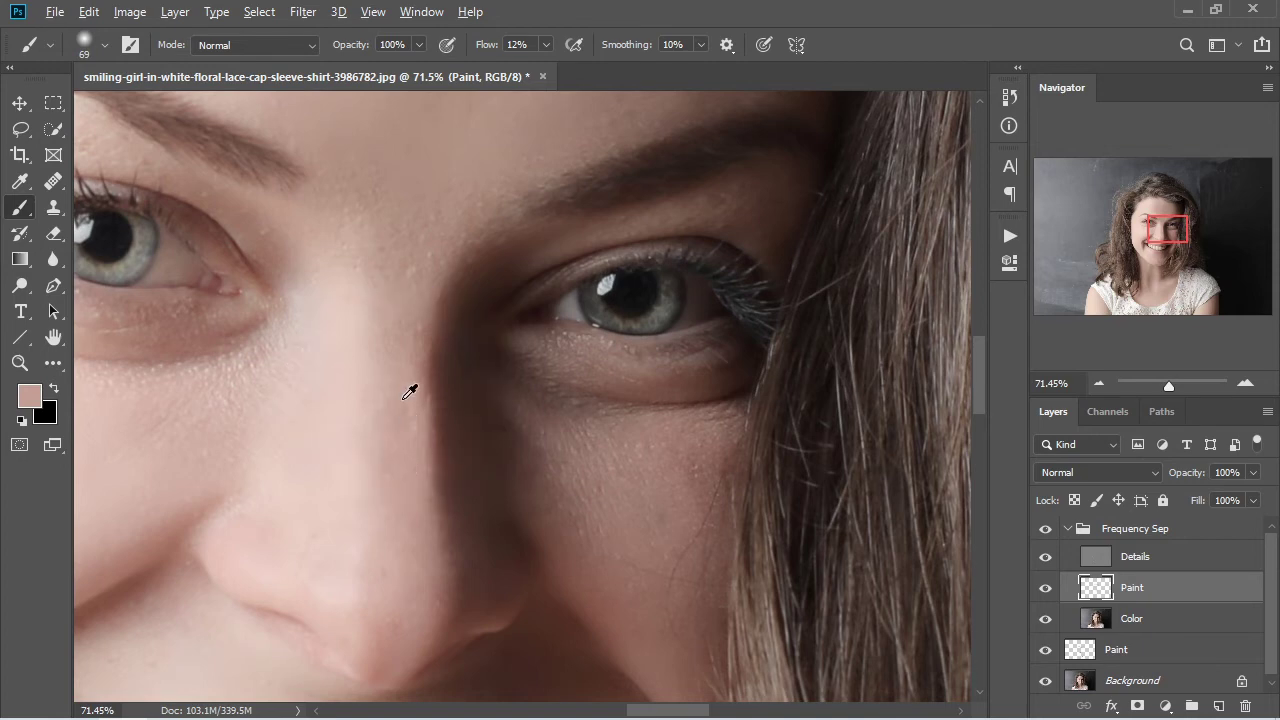
alt+click(400, 368)
alt+click(394, 381)
Step: Even out the skin between the eyebrows and at the top of the nose bridge with sampled tones
alt+click(407, 296)
alt+click(445, 200)
alt+click(428, 230)
alt+click(410, 201)
drag(397, 246, 387, 232)
alt+click(402, 191)
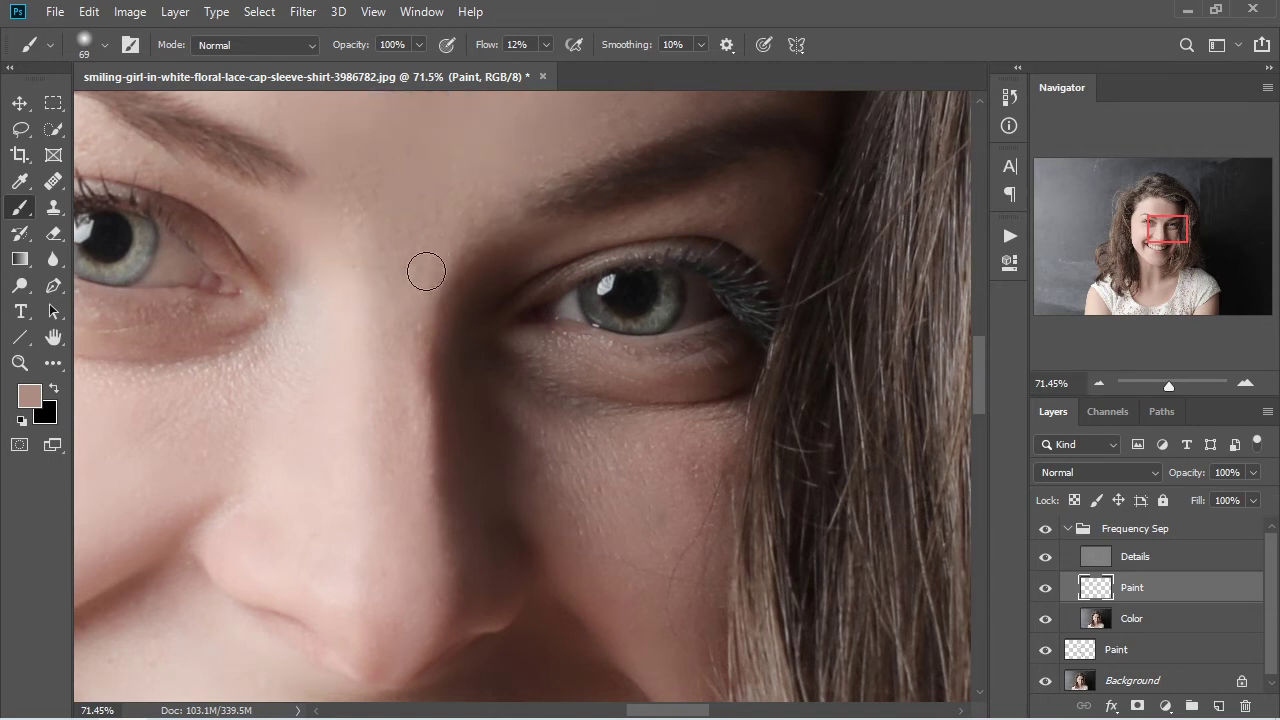
alt+click(402, 303)
Step: Examine the nose, forehead and lower face at reduced magnification for remaining uneven skin tones
drag(428, 412, 472, 150)
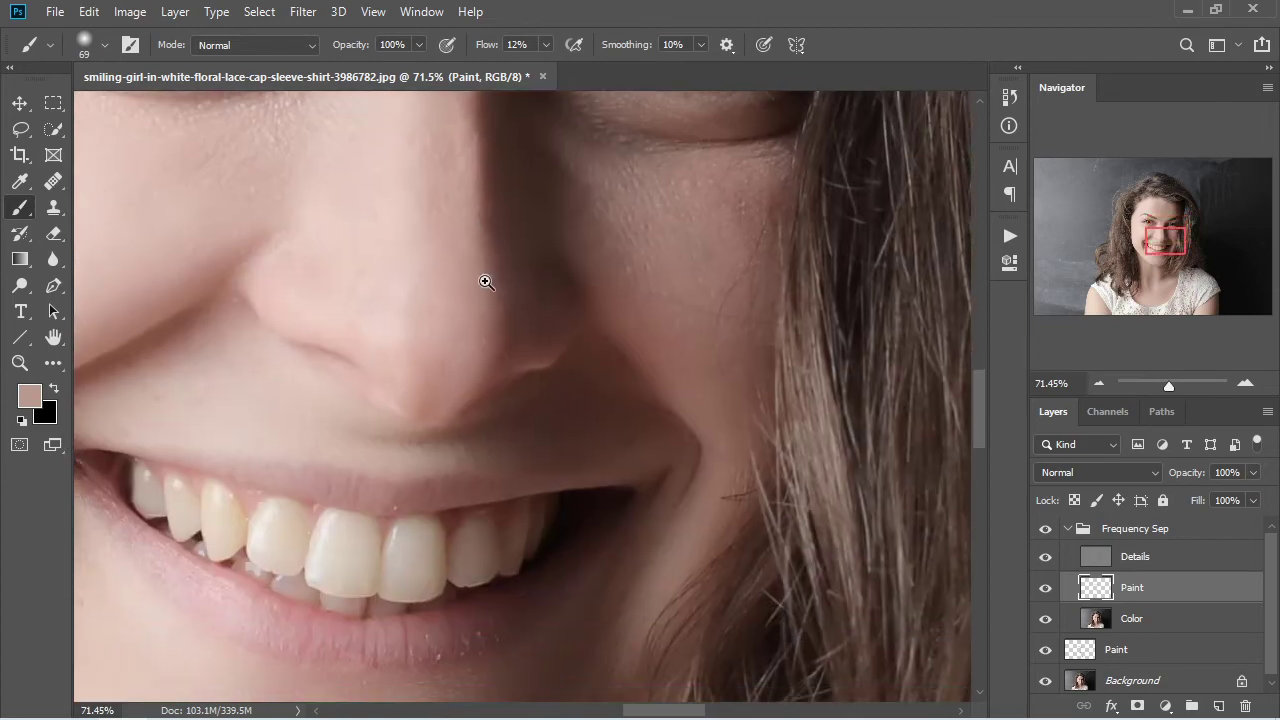
drag(487, 283, 412, 314)
drag(458, 176, 466, 364)
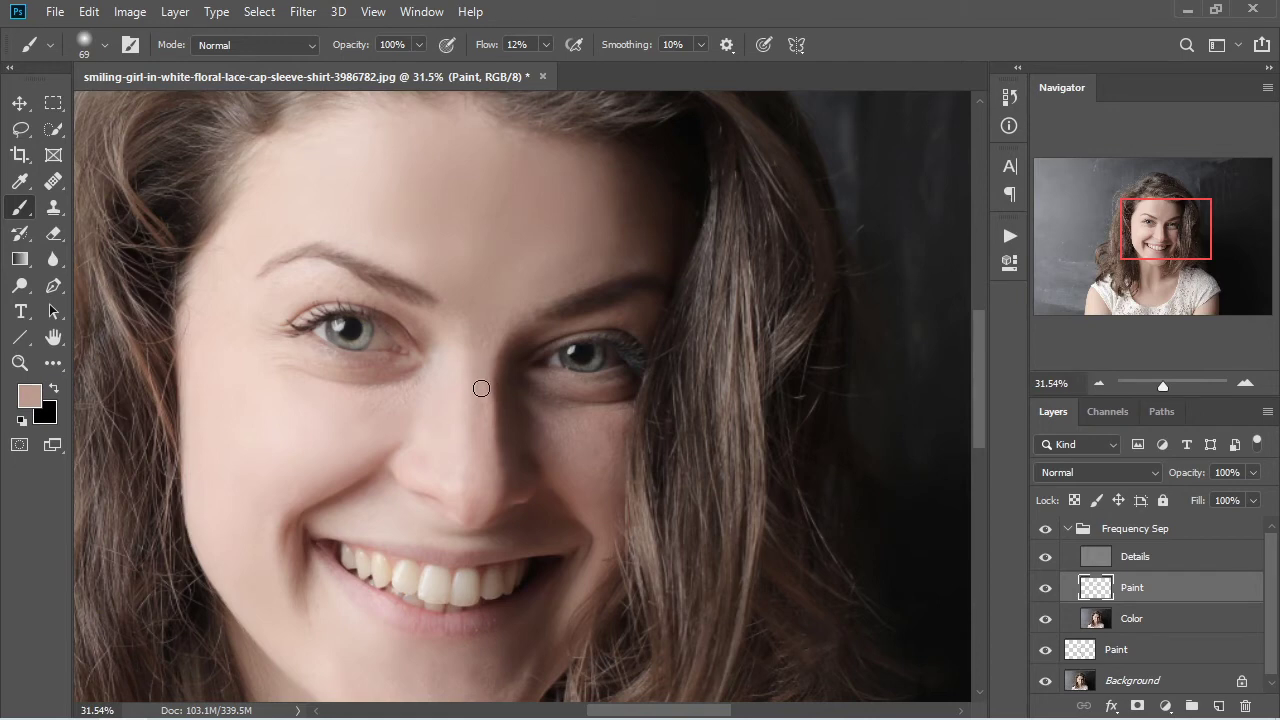
alt+click(483, 420)
drag(491, 472, 482, 410)
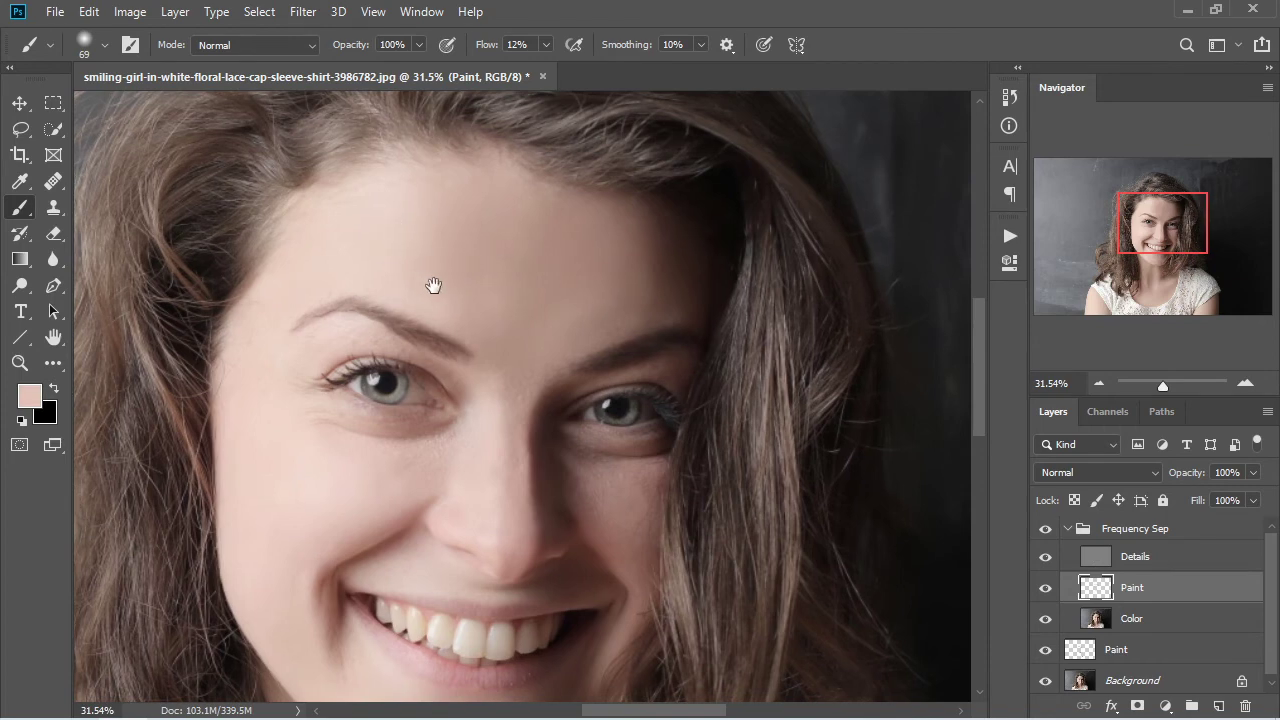
drag(434, 283, 467, 225)
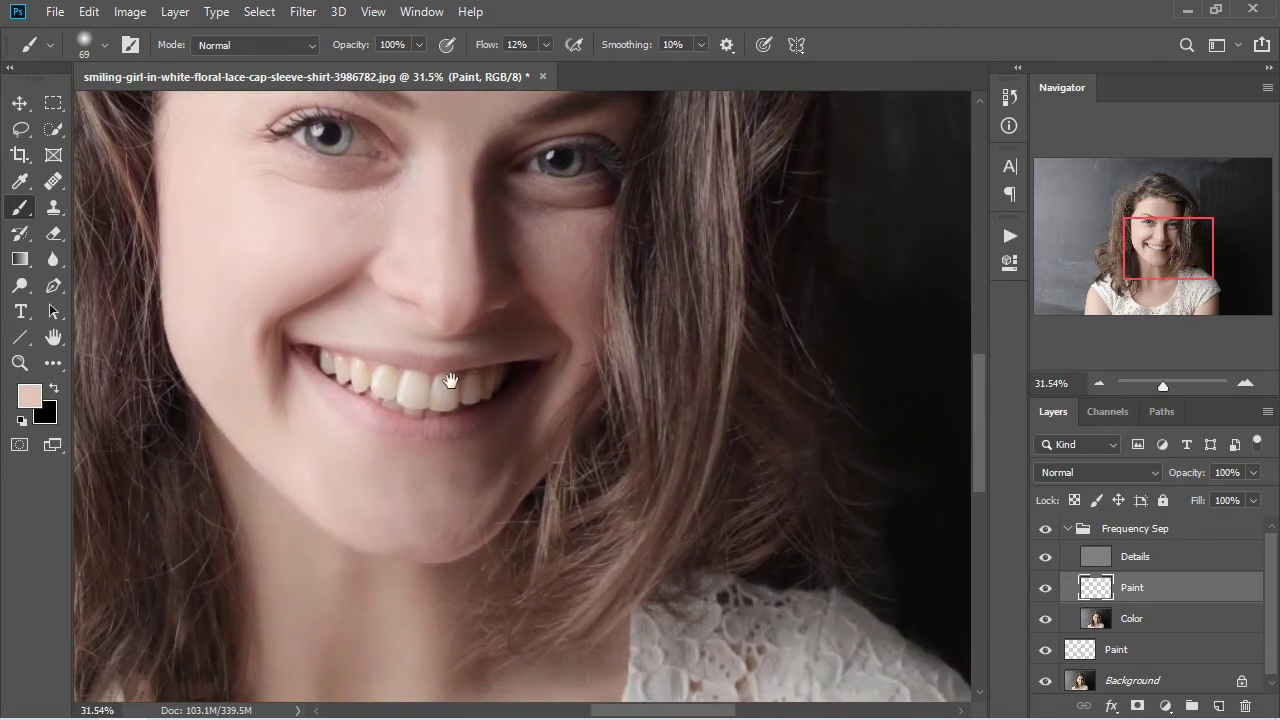
drag(451, 381, 305, 462)
Step: Smooth the shadowed cheek beside the hair, below the outer eye, with sampled darker skin tones
ctrl+click(370, 402)
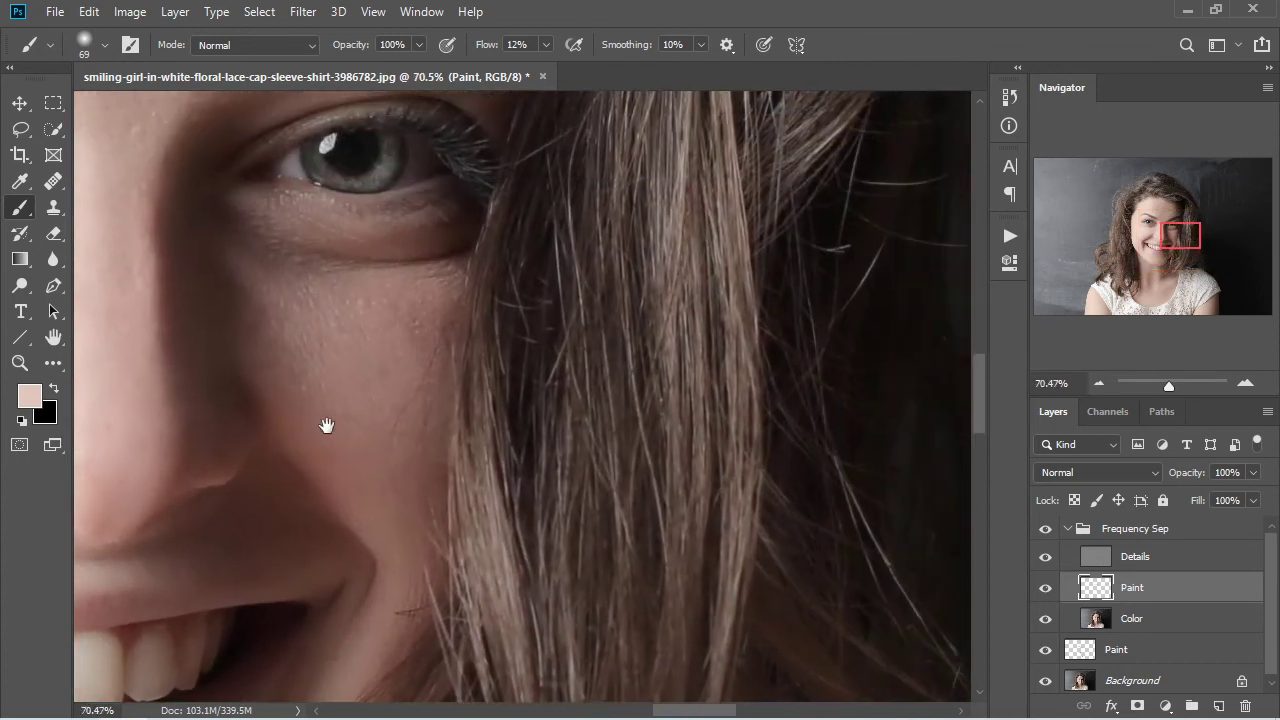
alt+click(396, 308)
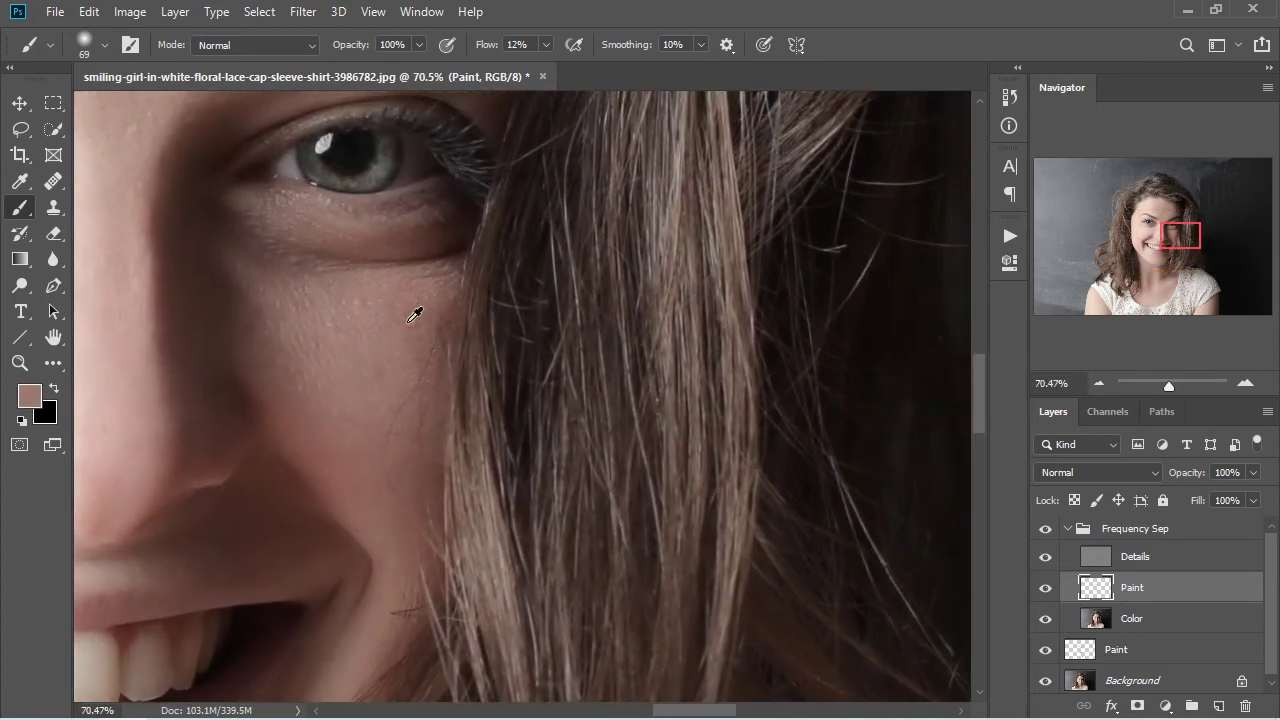
alt+click(414, 309)
scroll(394, 340, down, 2)
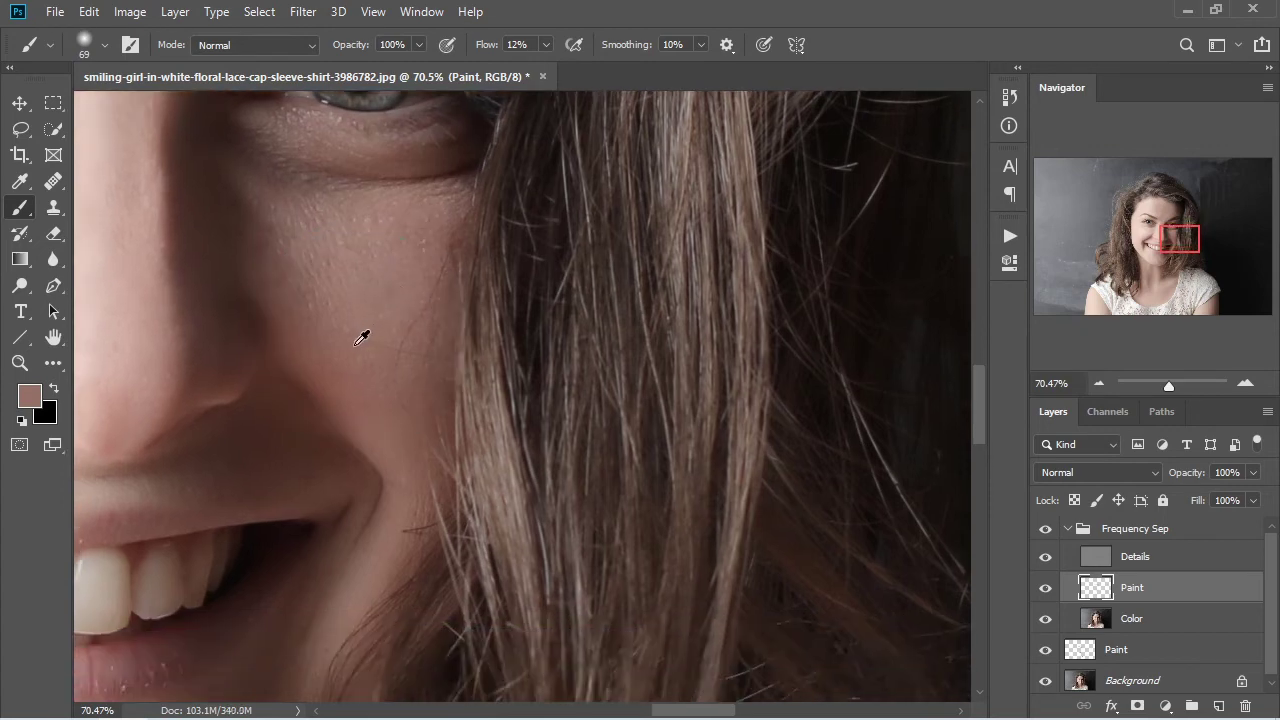
Step: Blend the inner part of the shadowed cheek beside the nose with sampled dark skin tones
alt+click(296, 237)
alt+click(280, 209)
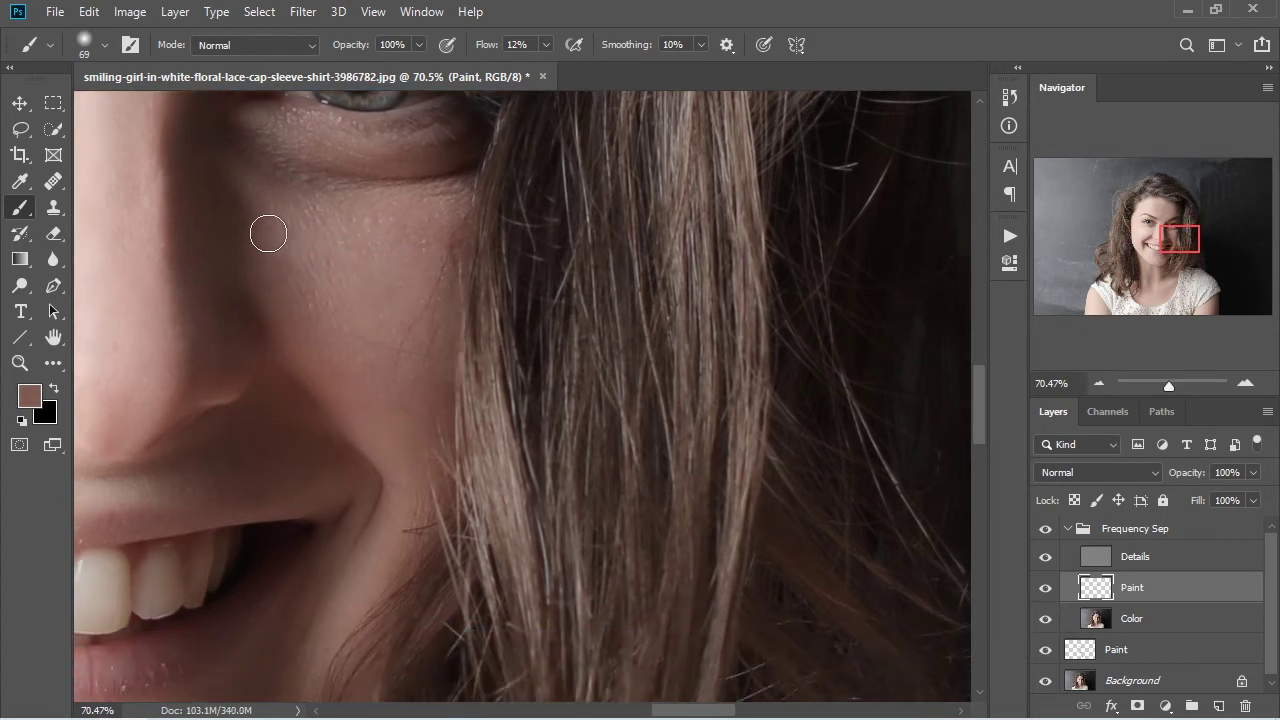
alt+click(276, 224)
alt+click(302, 262)
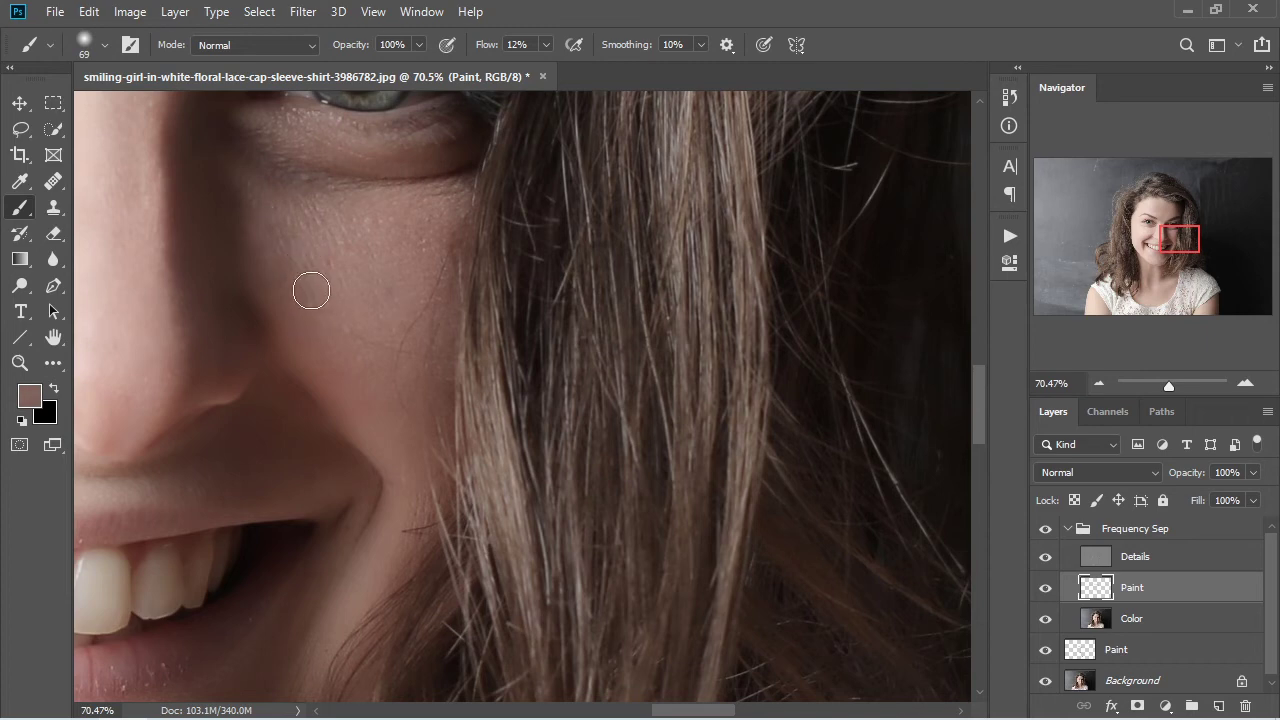
Step: Even out the middle of the shadowed cheek and the skin below the eye with sampled tones
alt+click(353, 273)
alt+click(365, 232)
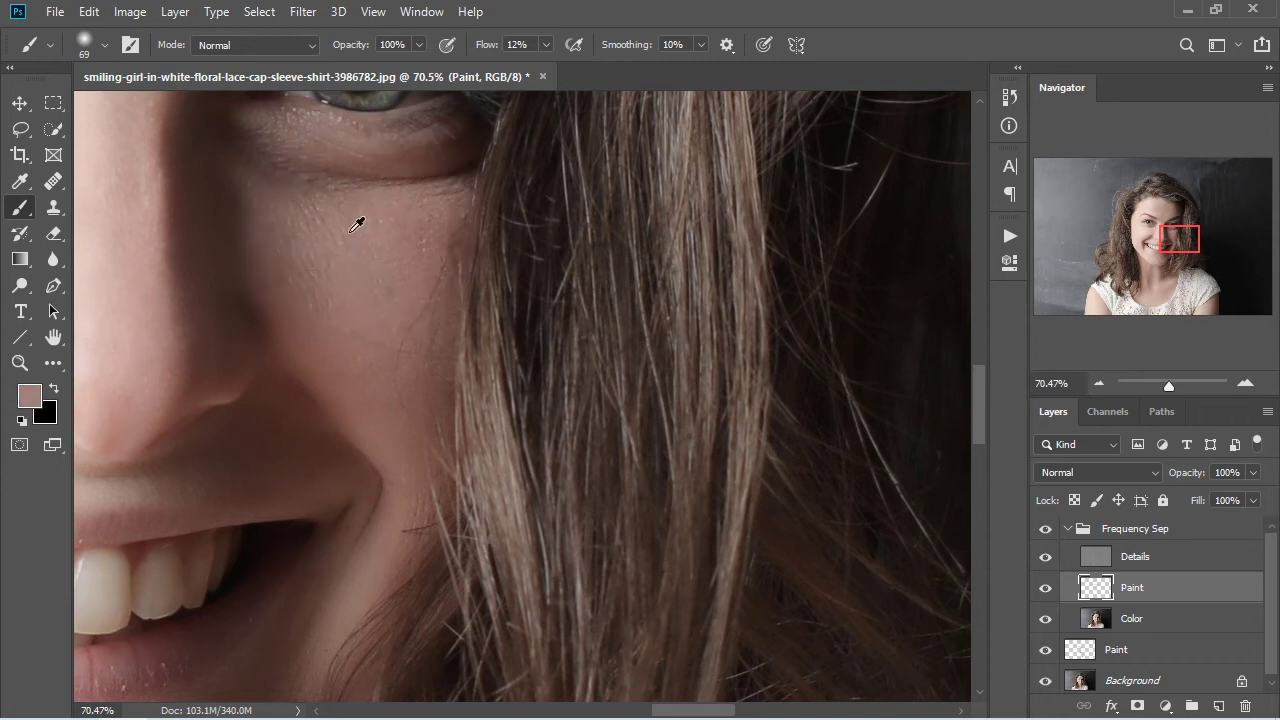
alt+click(312, 216)
mouse_move(348, 335)
mouse_down()
mouse_move(374, 223)
mouse_move(358, 275)
mouse_move(393, 239)
mouse_up()
alt+click(354, 264)
alt+click(324, 236)
alt+click(375, 284)
Step: Smooth the shadowed skin from the mouth corner down to the jaw beside the hair using sampled tones
drag(400, 316, 426, 214)
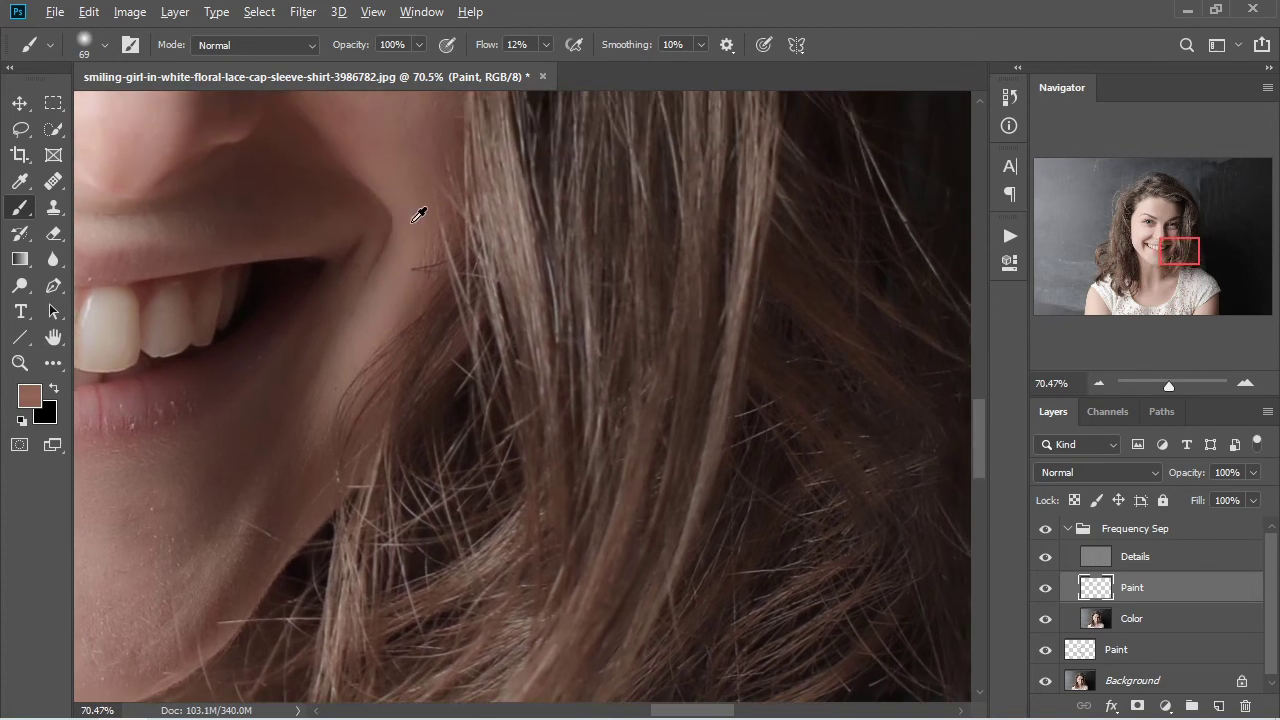
drag(360, 340, 474, 245)
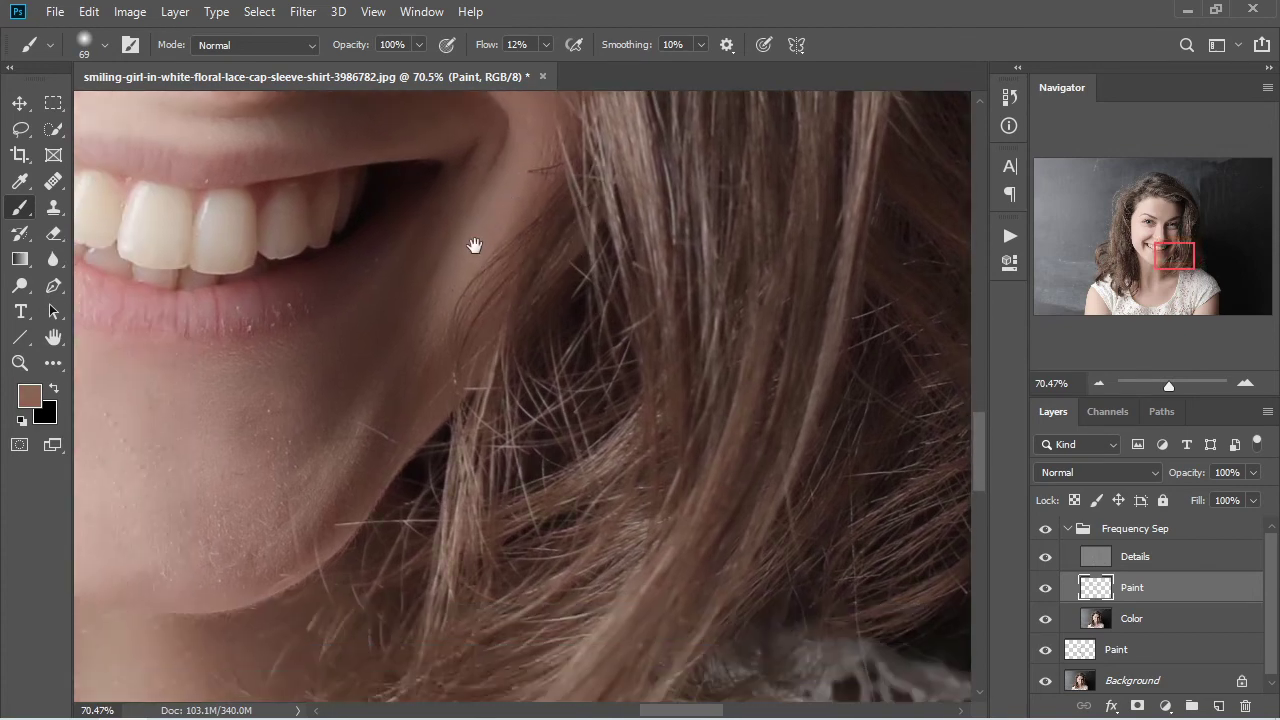
alt+click(425, 297)
alt+click(424, 322)
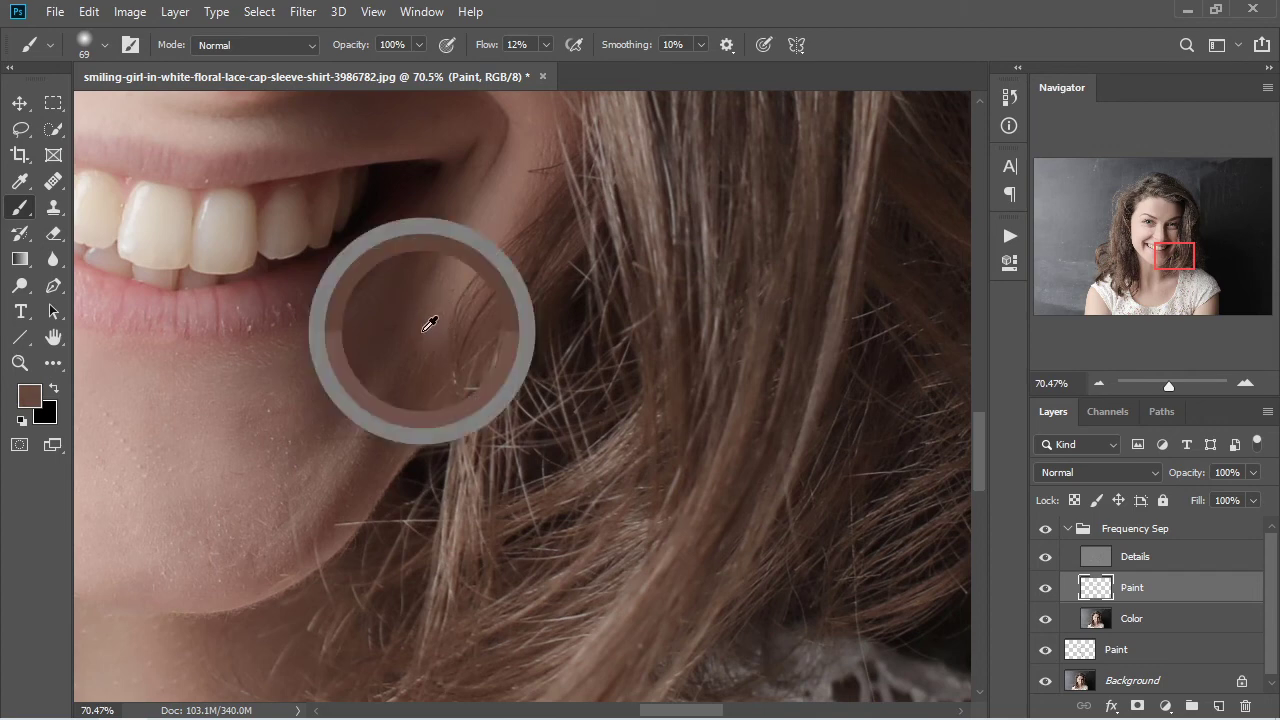
Step: Even out the chin from below the lower lip to the shadowed jaw edge with sampled skin tones
drag(286, 489, 460, 305)
alt+click(367, 340)
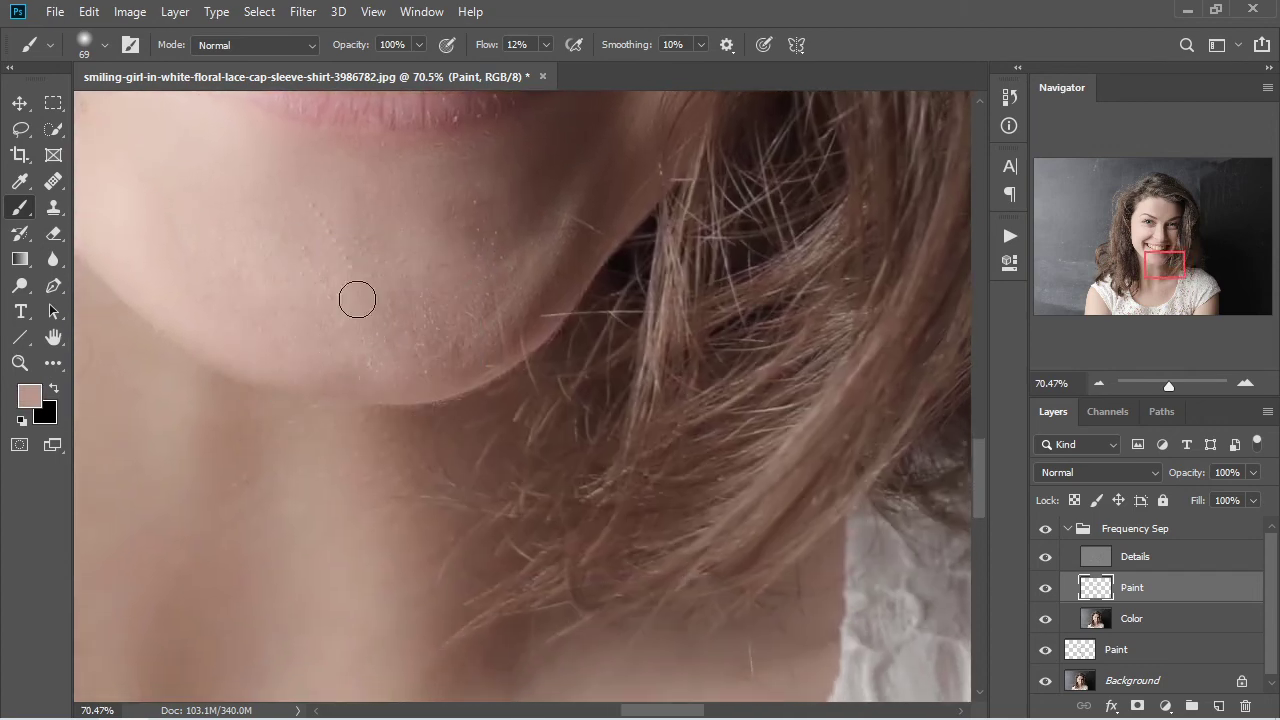
alt+click(357, 337)
alt+click(432, 266)
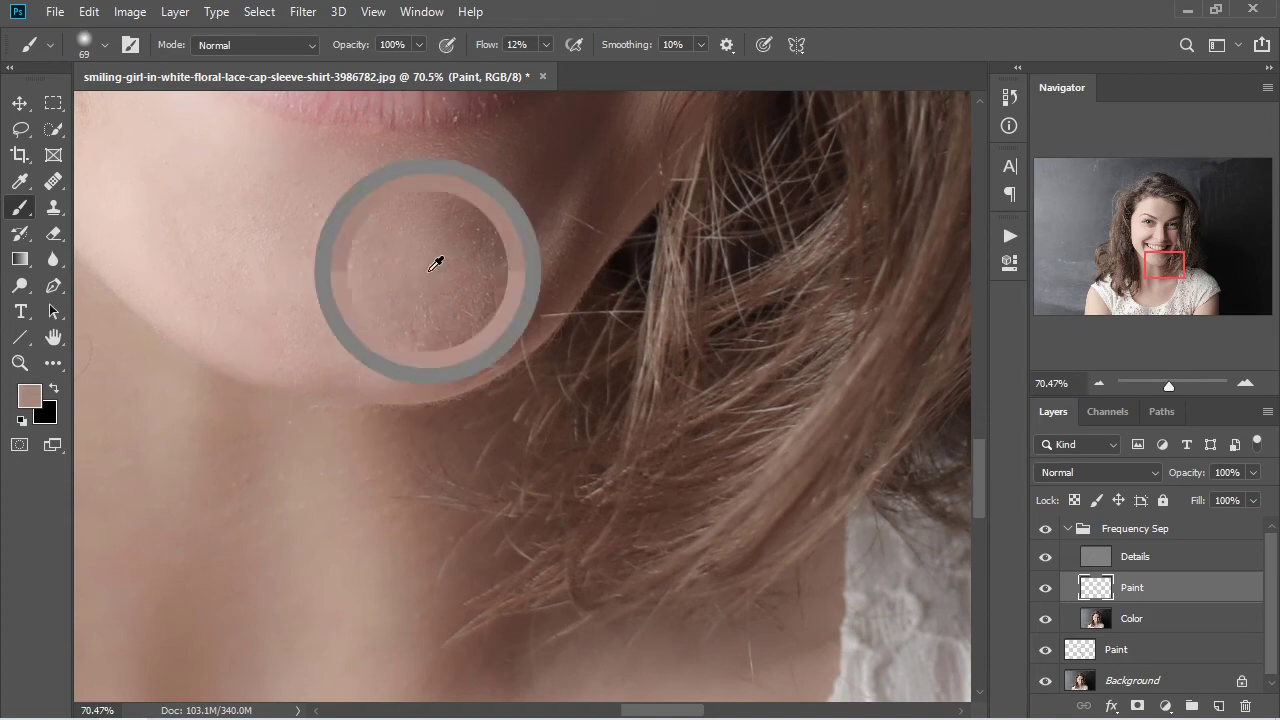
drag(511, 381, 434, 335)
drag(457, 251, 516, 389)
alt+click(476, 322)
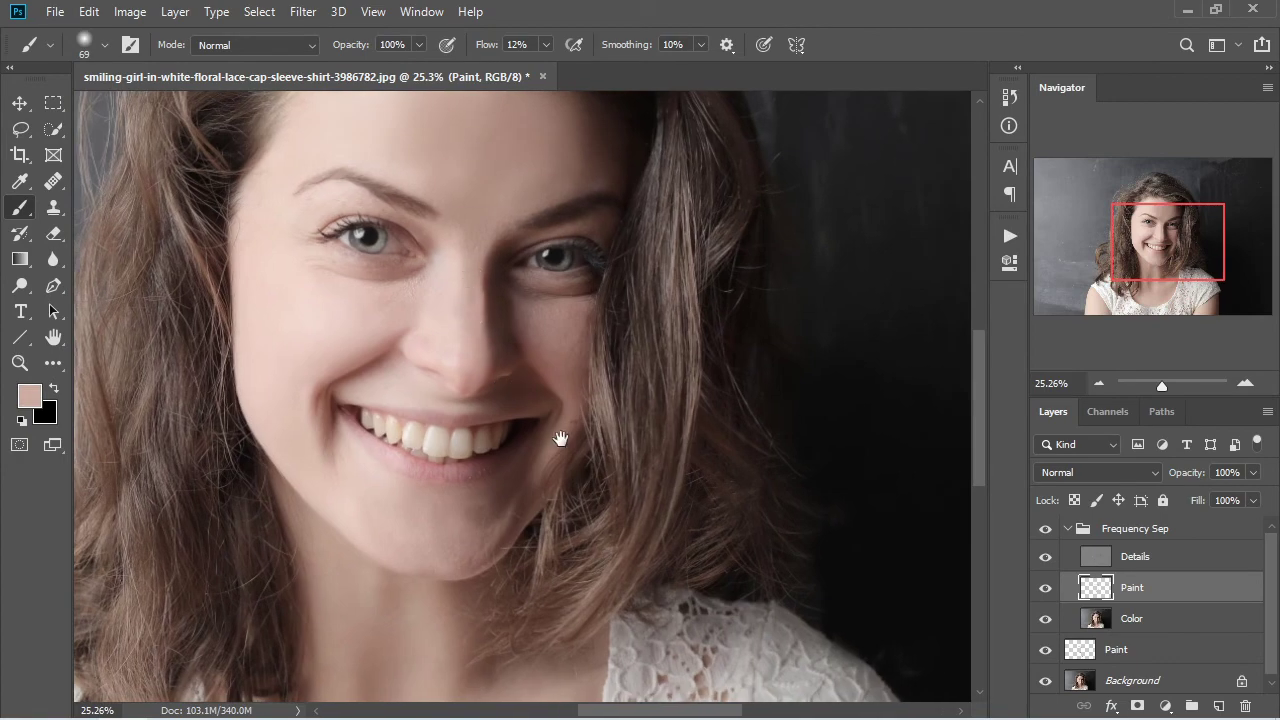
Step: Smooth the nose bridge, tip and shadow transition along its side with sampled skin tones
drag(570, 429, 646, 592)
drag(362, 242, 447, 363)
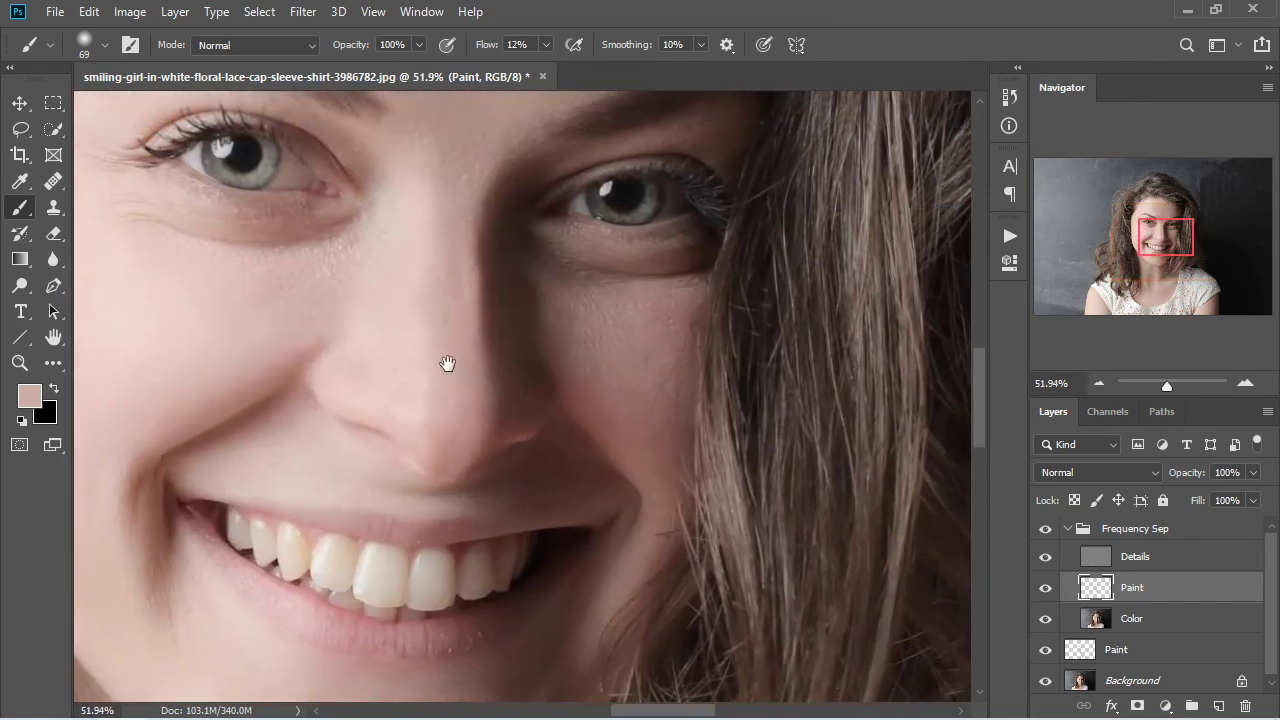
alt+click(406, 261)
alt+click(408, 275)
alt+click(394, 366)
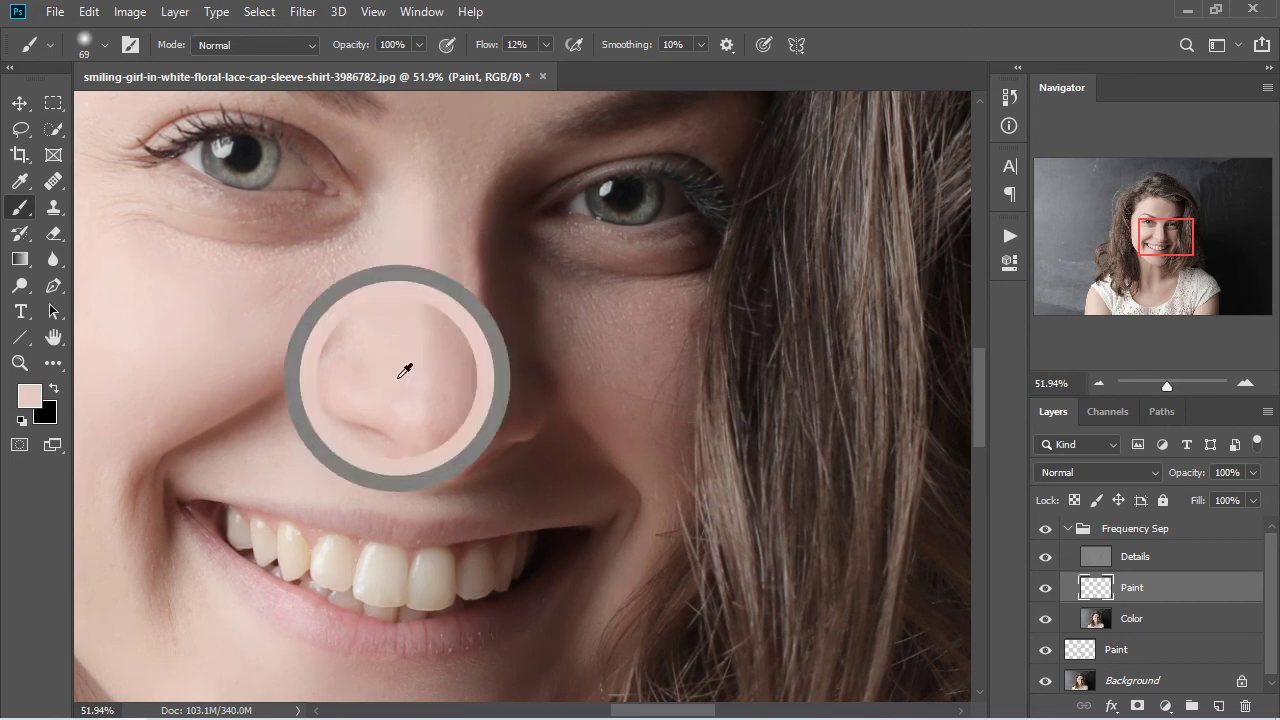
alt+click(439, 389)
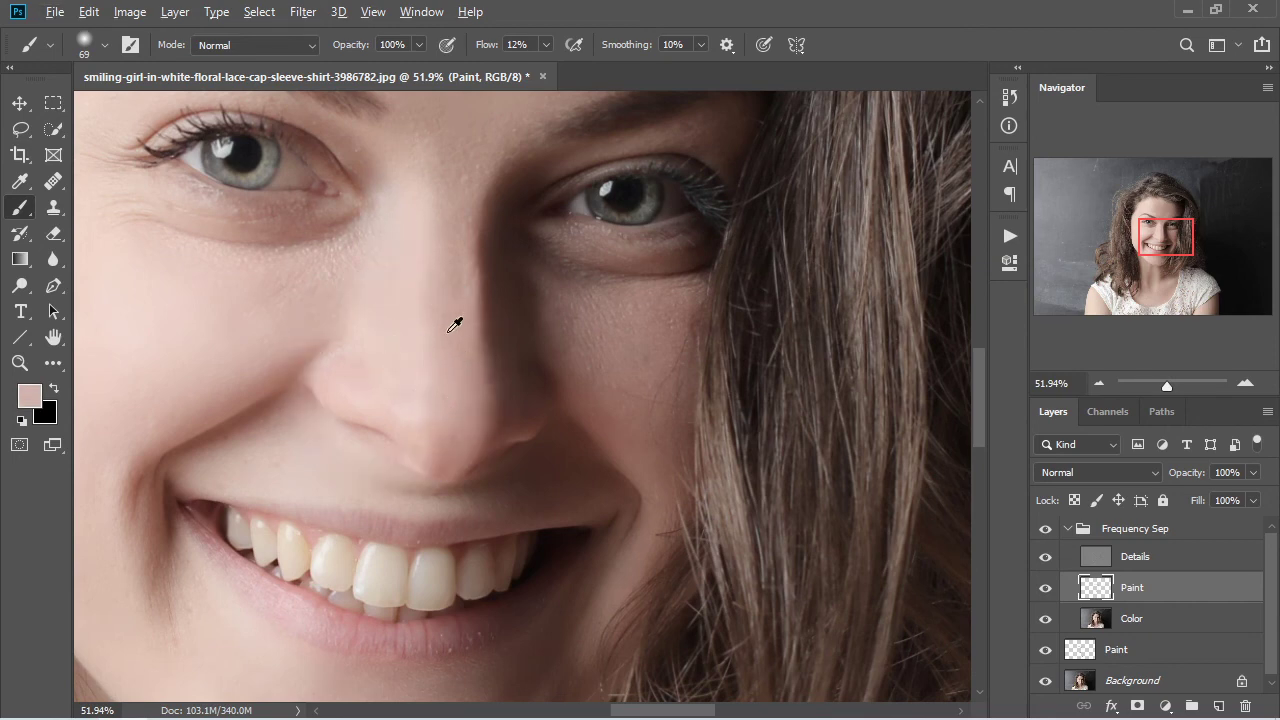
drag(468, 369, 473, 262)
drag(522, 340, 479, 368)
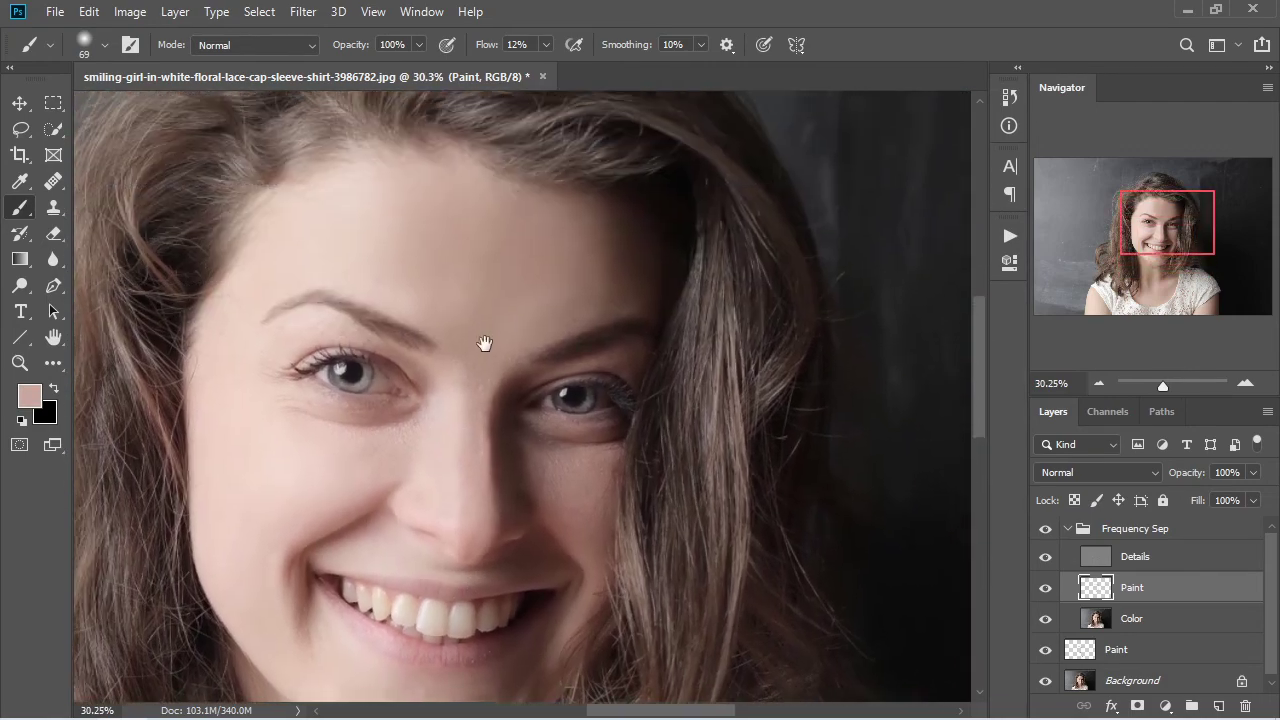
Step: Blend the forehead skin above and between the eyebrows with sampled tones, enlarging the brush to 122 px
alt+click(483, 305)
alt+click(476, 312)
drag(470, 314, 478, 314)
Step: Smooth the uneven skin tones on the upper chest and neck with colours sampled from the surrounding skin
drag(526, 363, 528, 235)
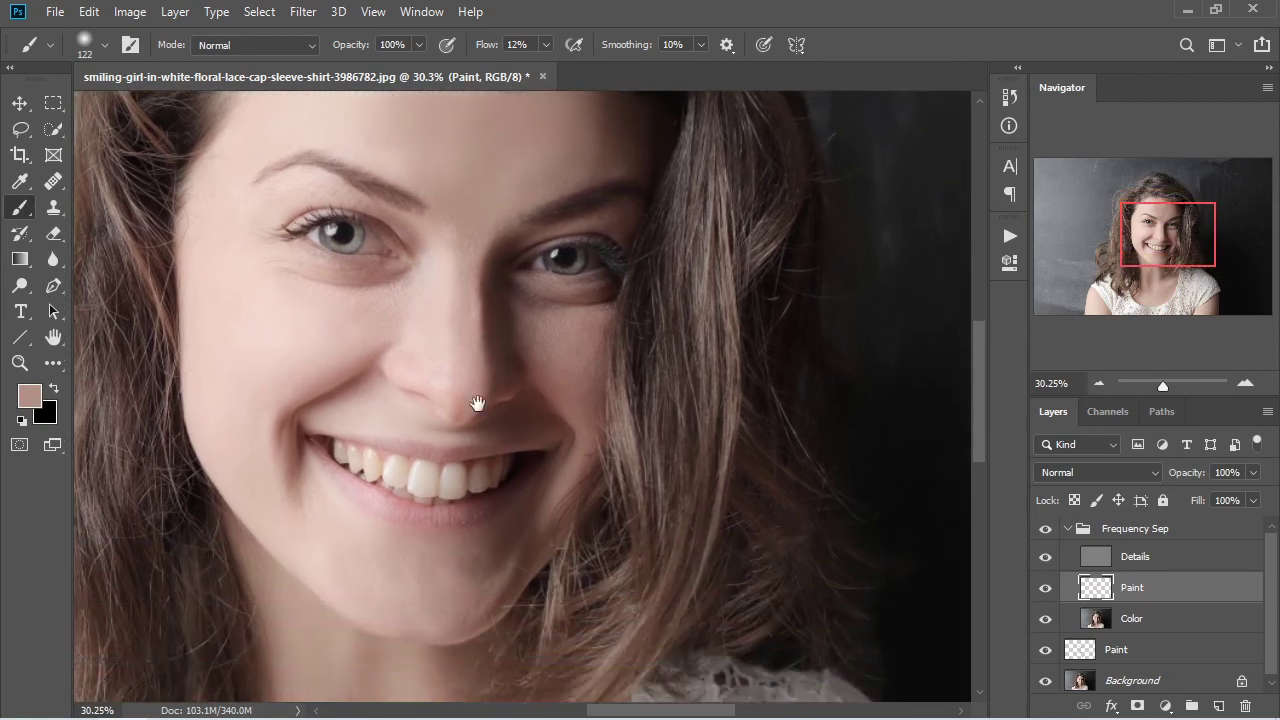
drag(477, 406, 494, 215)
drag(433, 425, 431, 251)
drag(435, 366, 458, 372)
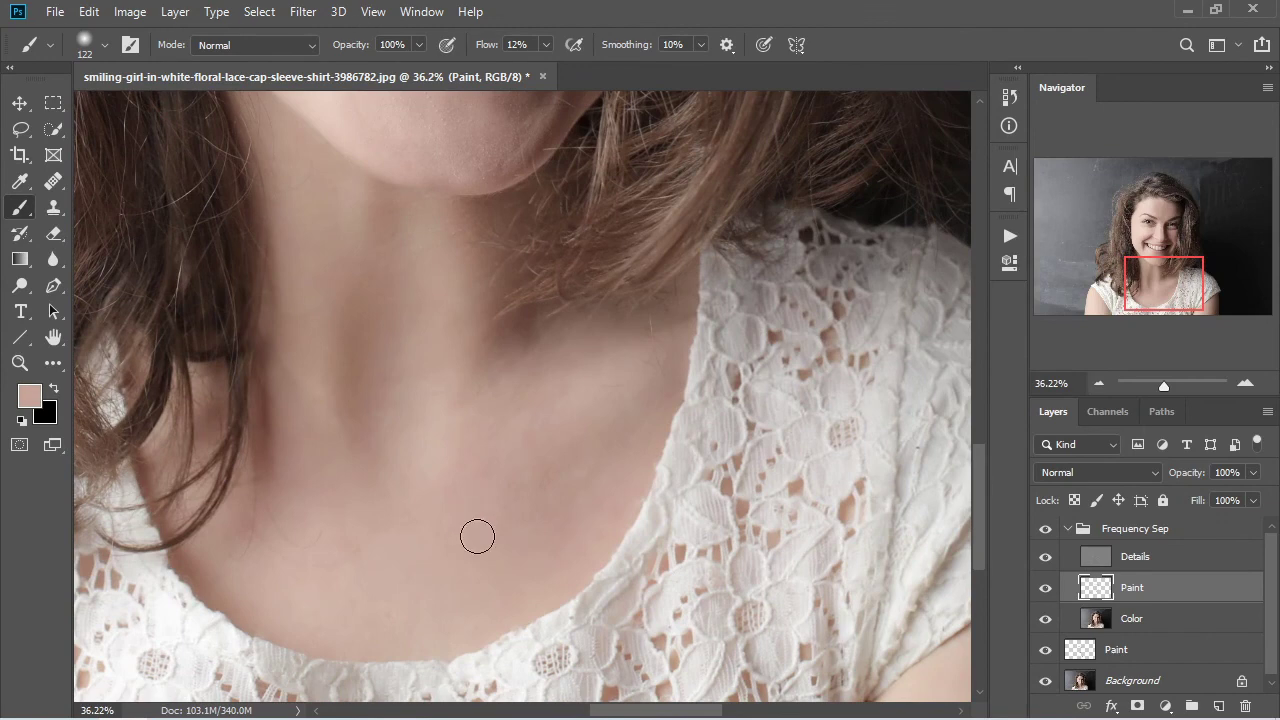
alt+click(543, 533)
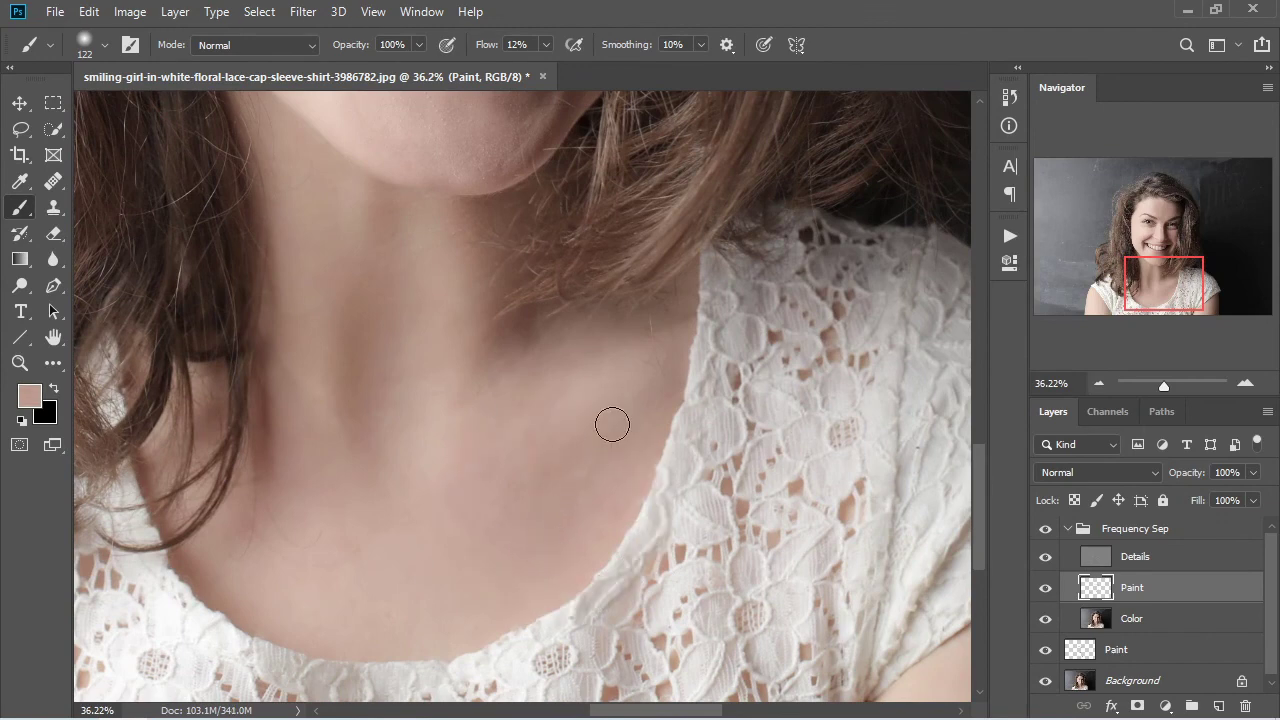
alt+click(386, 592)
drag(318, 594, 362, 594)
alt+click(363, 513)
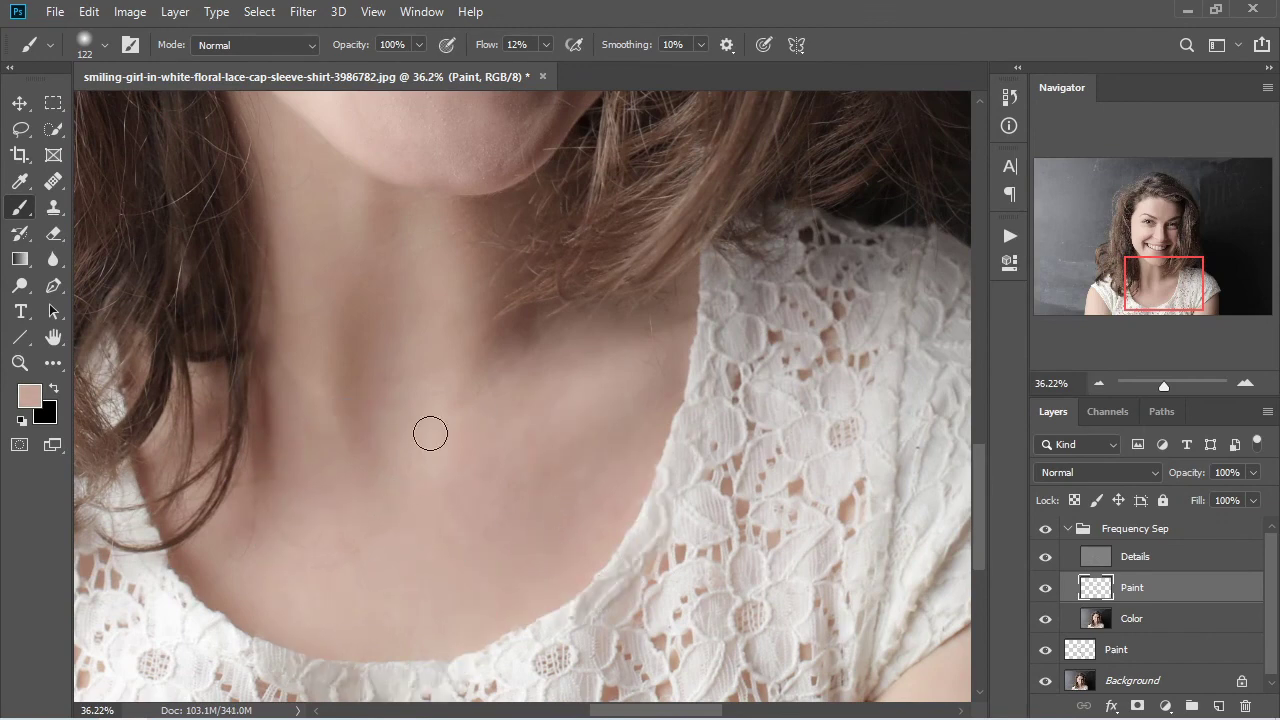
alt+click(413, 244)
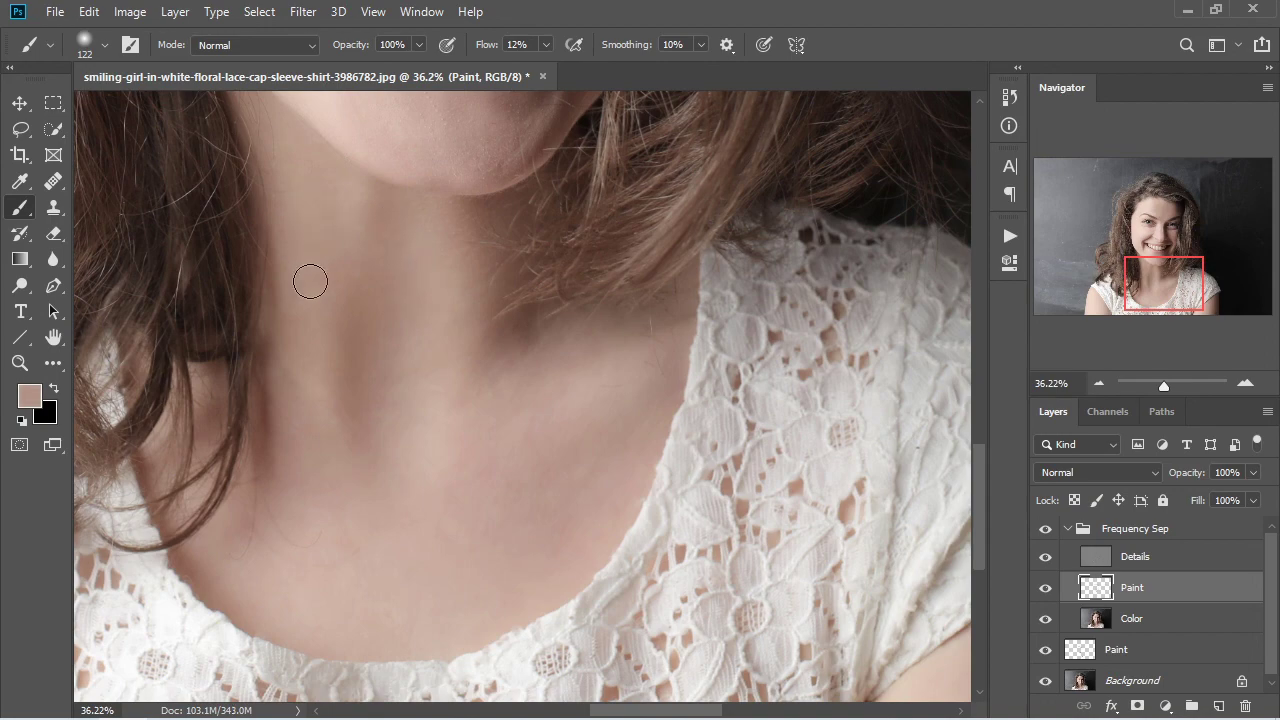
Step: Compare the whole portrait before and after retouching by repeatedly isolating the Background layer and restoring all layers
key(ctrl+0)
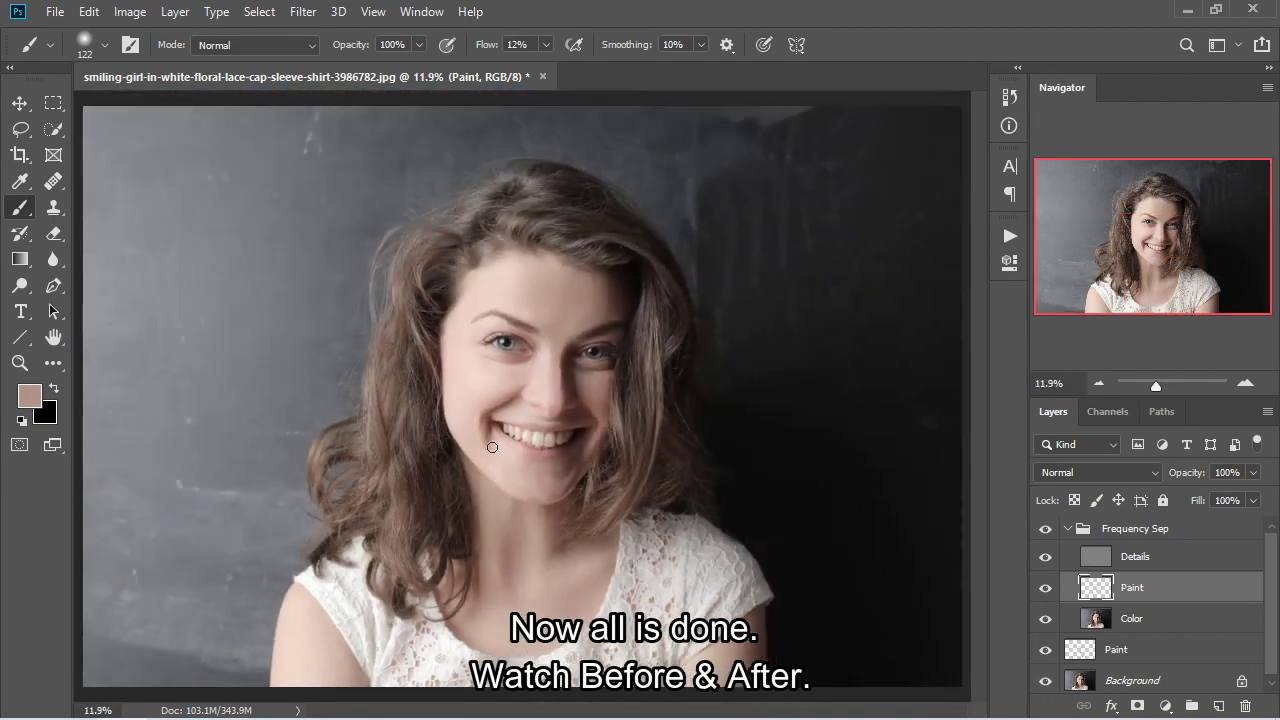
alt+click(1044, 681)
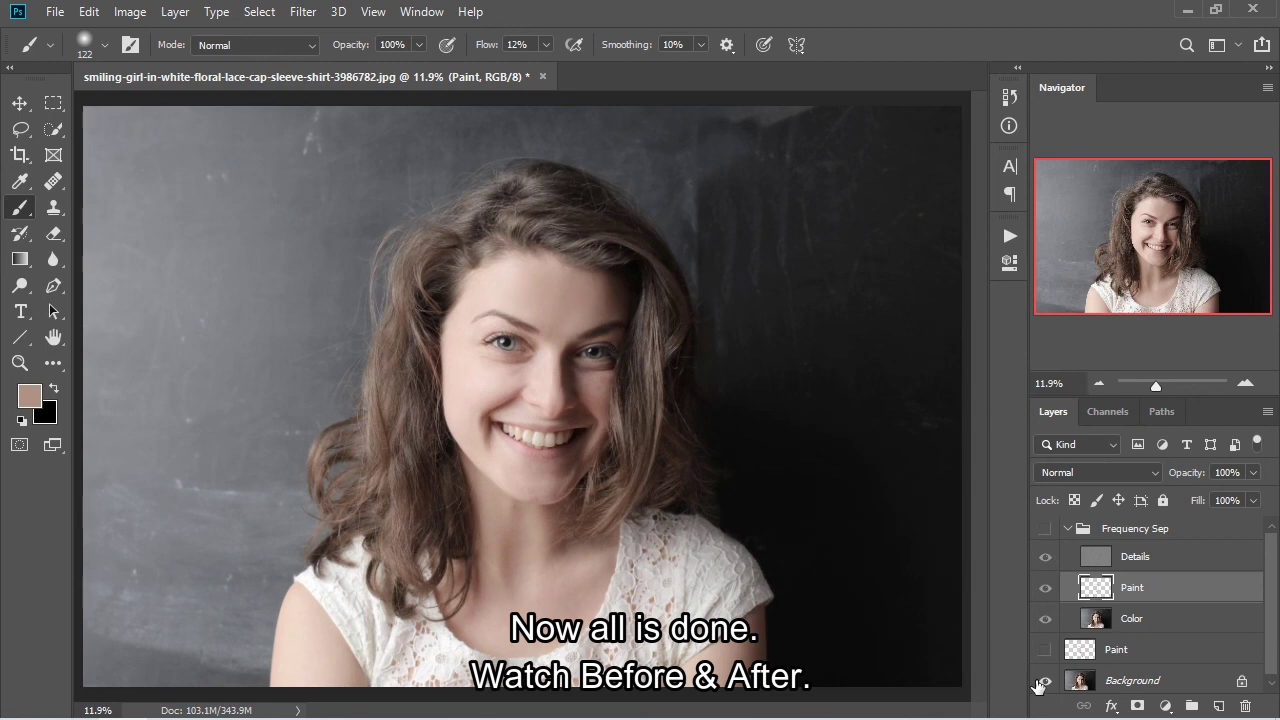
alt+click(1044, 681)
alt+click(1039, 682)
alt+click(1039, 682)
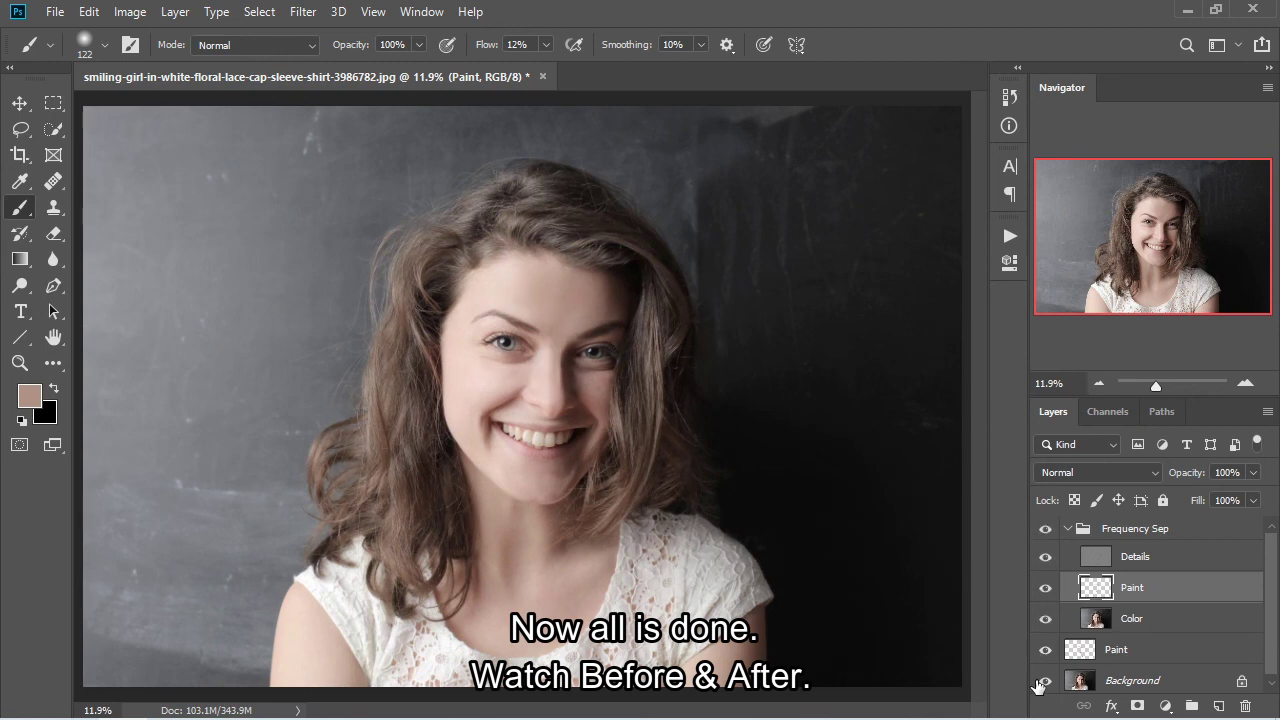
alt+click(1044, 681)
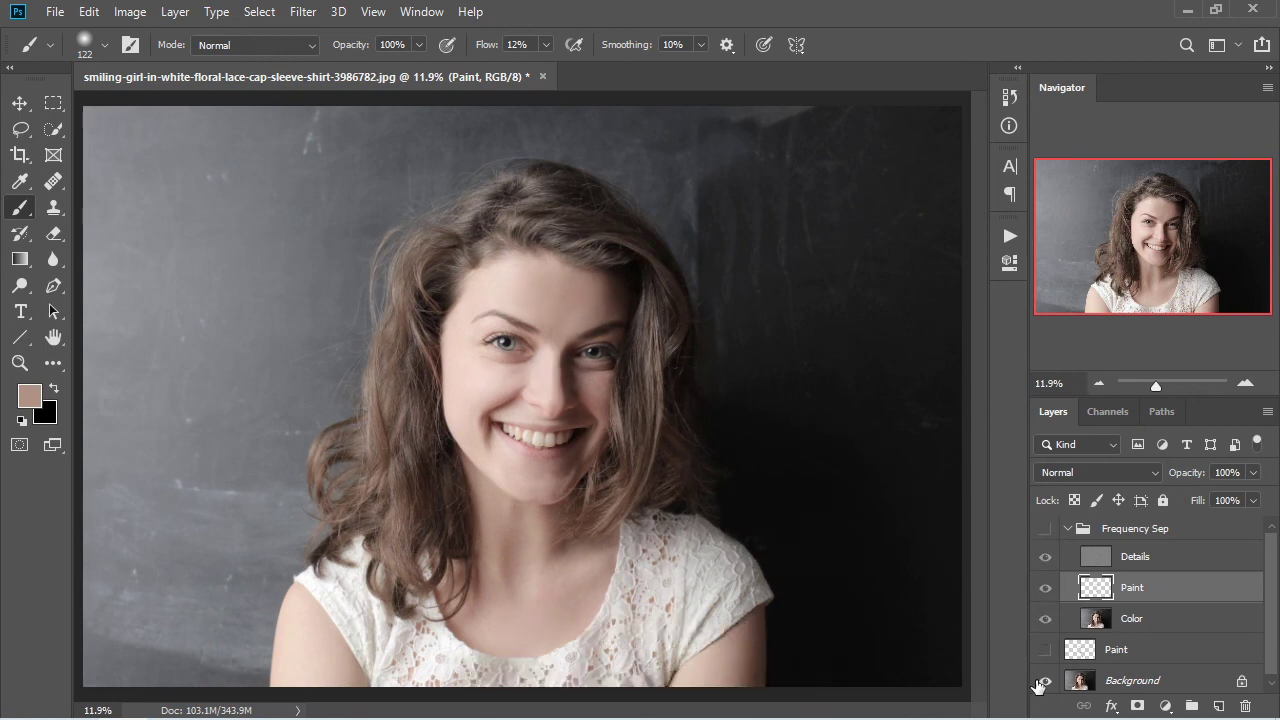
alt+click(1039, 682)
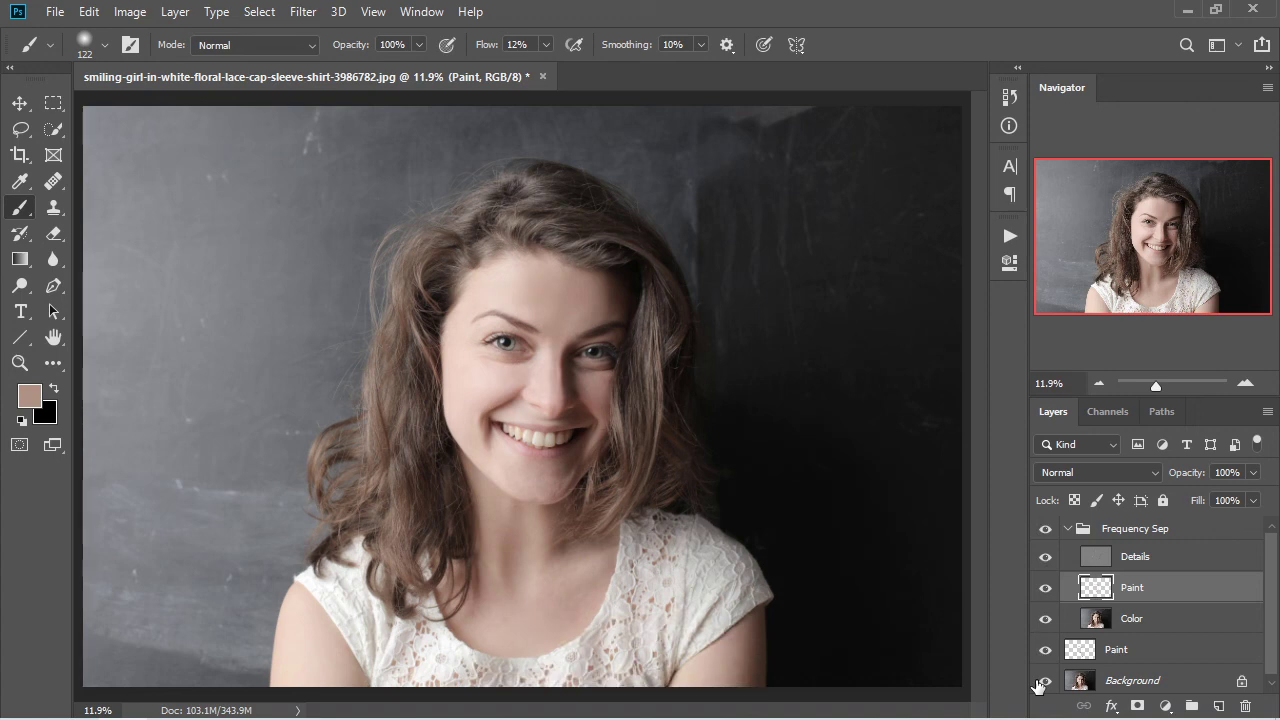
alt+click(1039, 682)
alt+click(1039, 682)
Step: Collapse the Frequency Sep layer group
click(1067, 529)
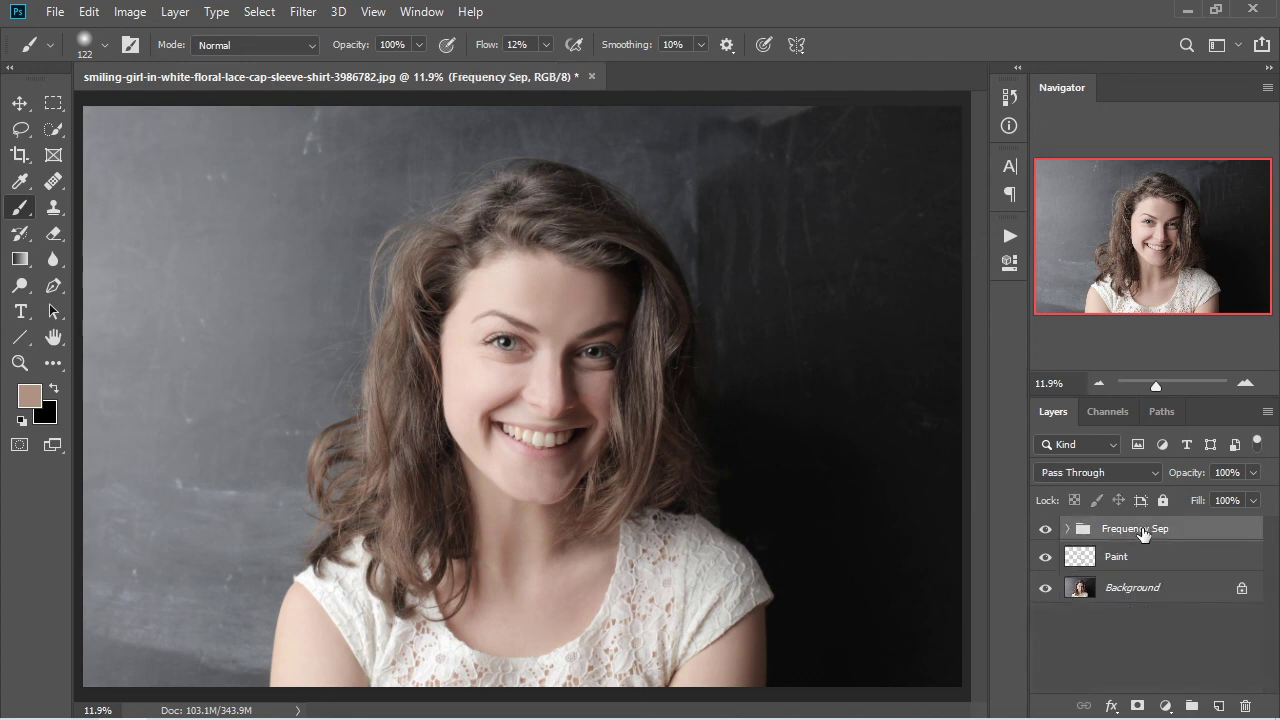